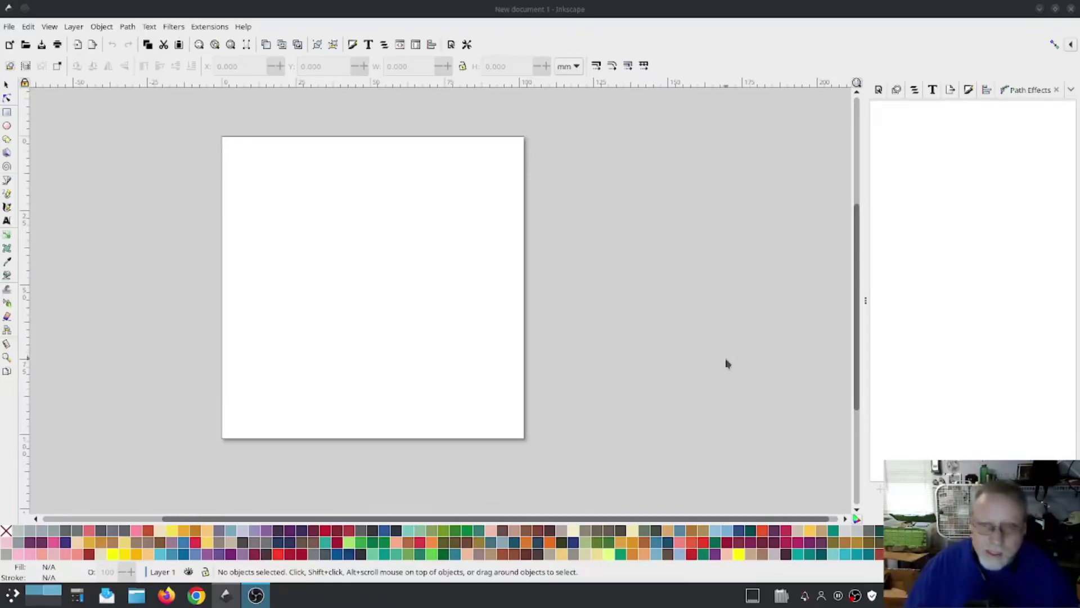
left_click_drag(178, 198, 218, 211)
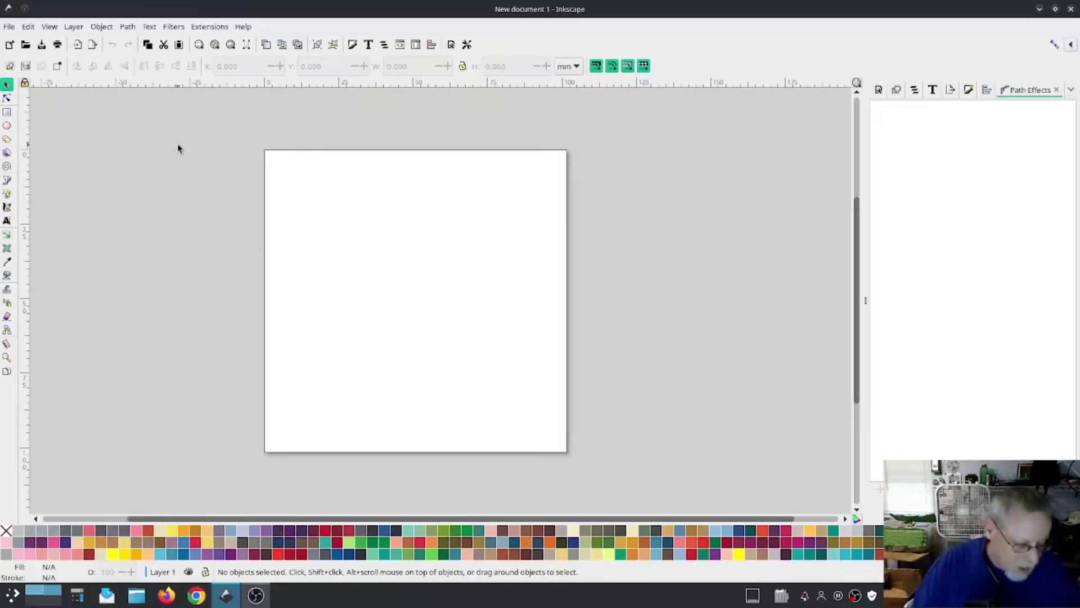
left_click(219, 27)
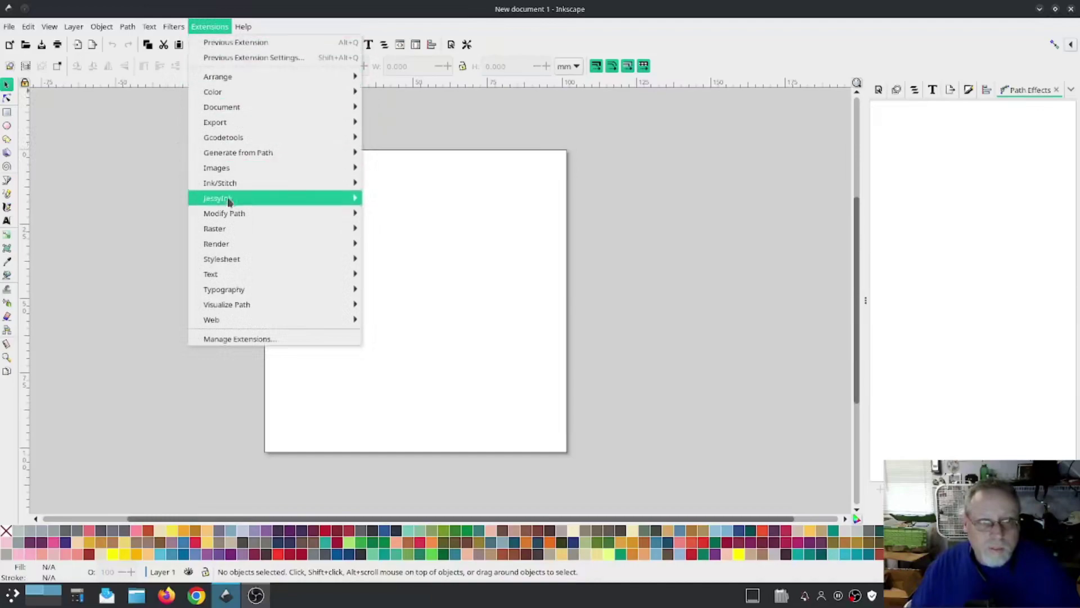
mouse_move(229, 188)
left_click(448, 282)
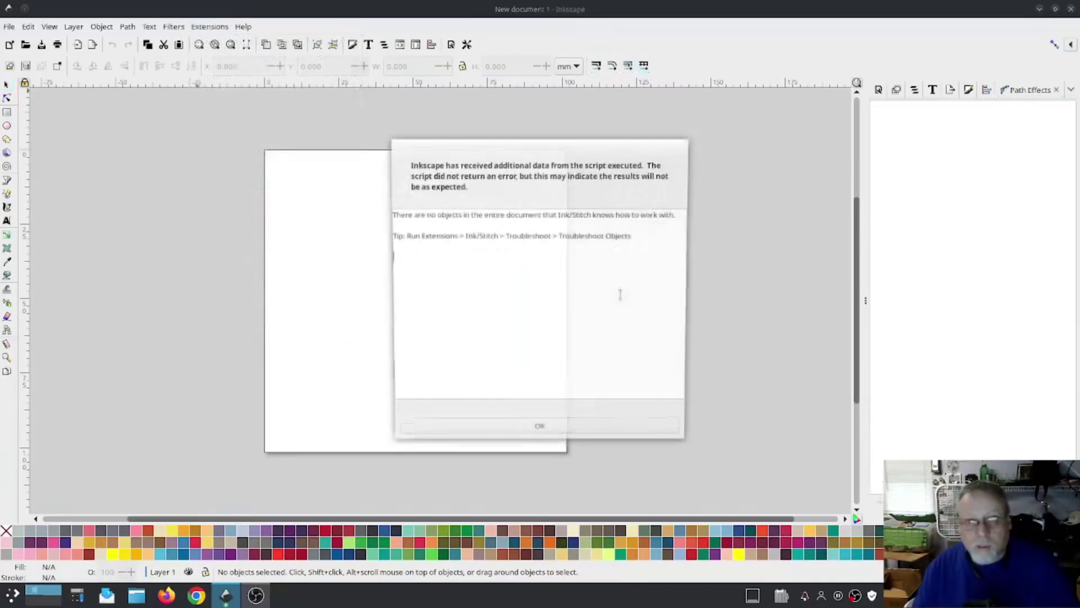
left_click(535, 432)
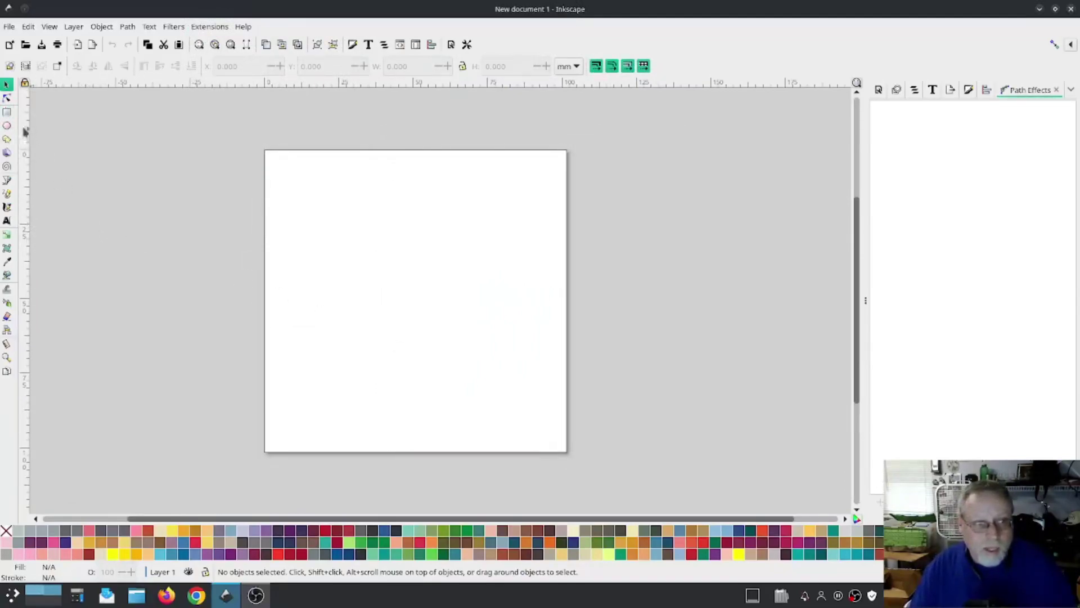
Draw a rectangle about 38 by 36 mm and an ellipse about 32 by 48 mm overlapping its right edge.
left_click(7, 112)
left_click_drag(275, 249, 390, 356)
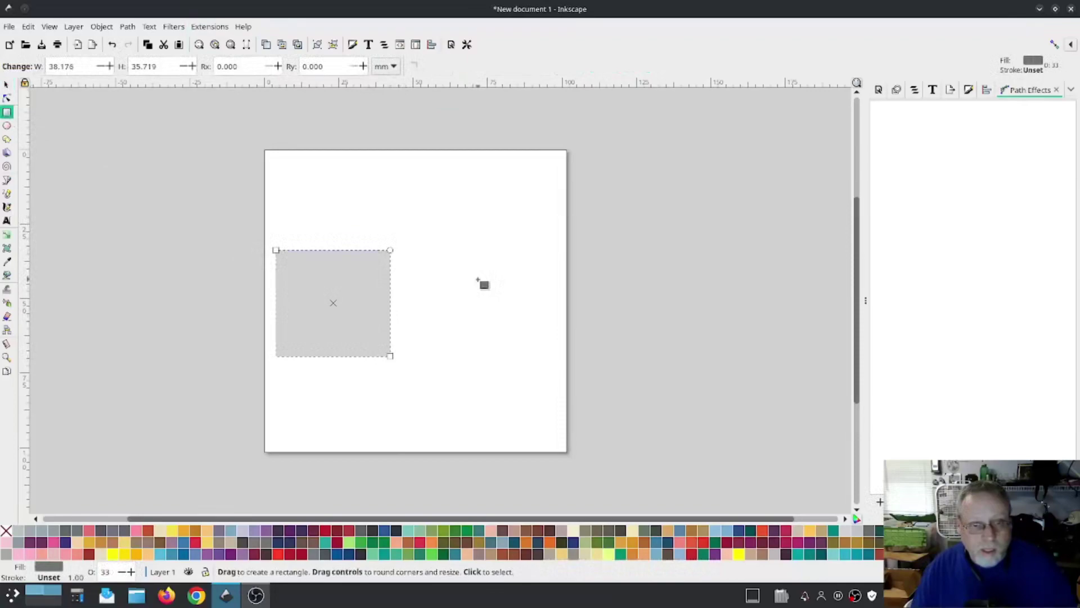
left_click(7, 126)
left_click_drag(379, 228, 475, 373)
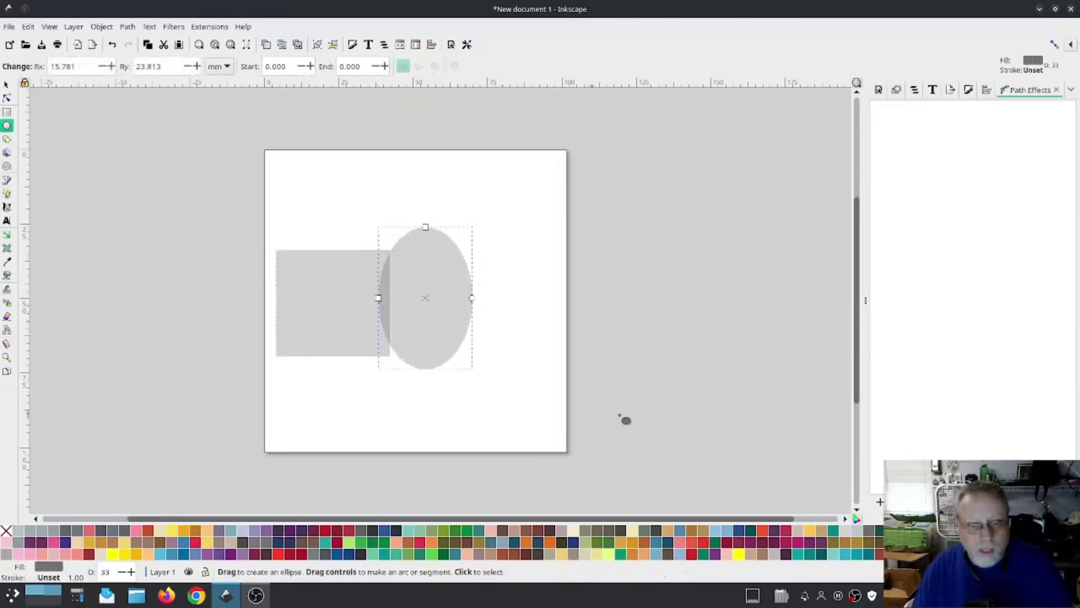
Fill the ellipse with teal and raise the opacity to about 98% for the ellipse and 100% for the grey rectangle.
left_click(534, 546)
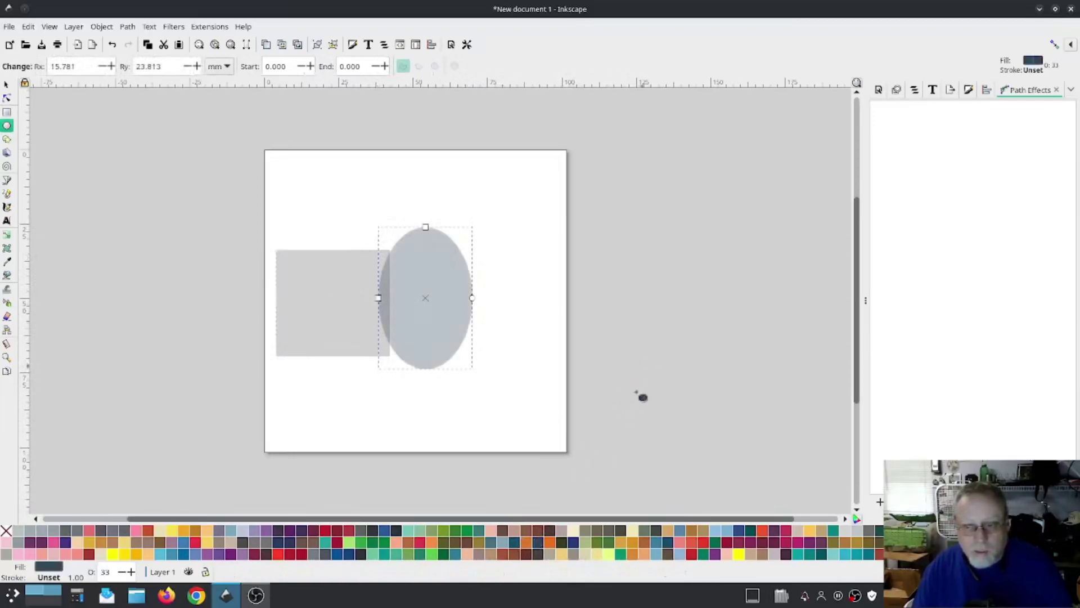
left_click(796, 558)
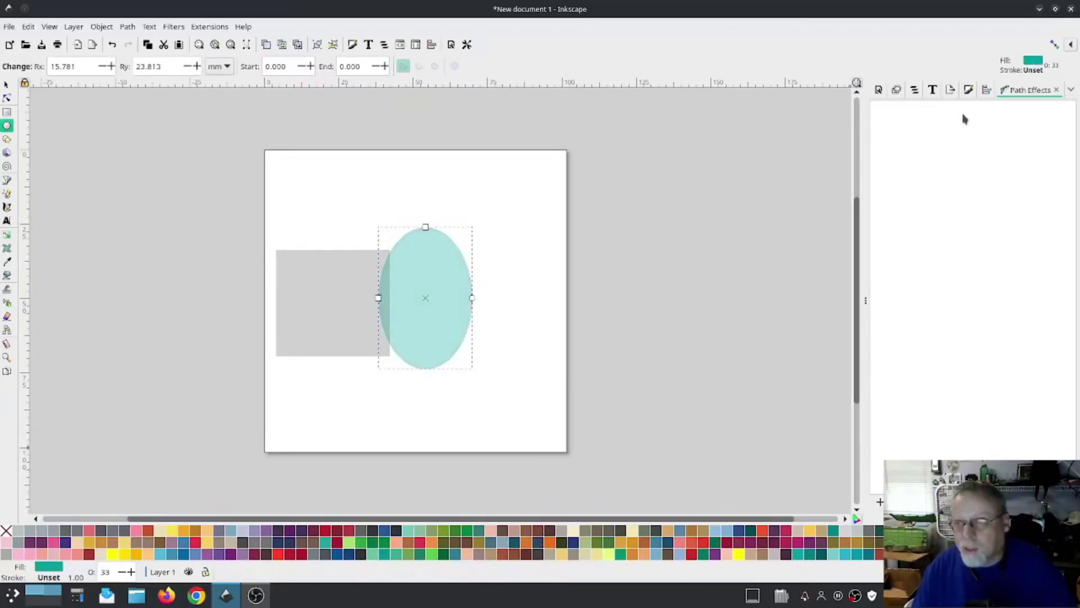
left_click(969, 90)
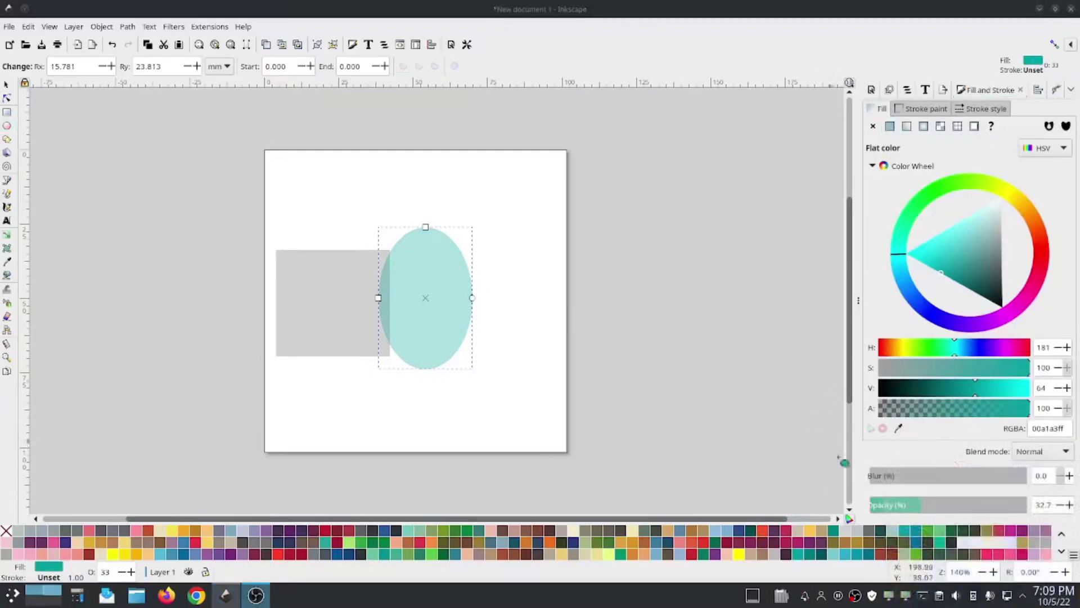
left_click_drag(926, 506, 1025, 507)
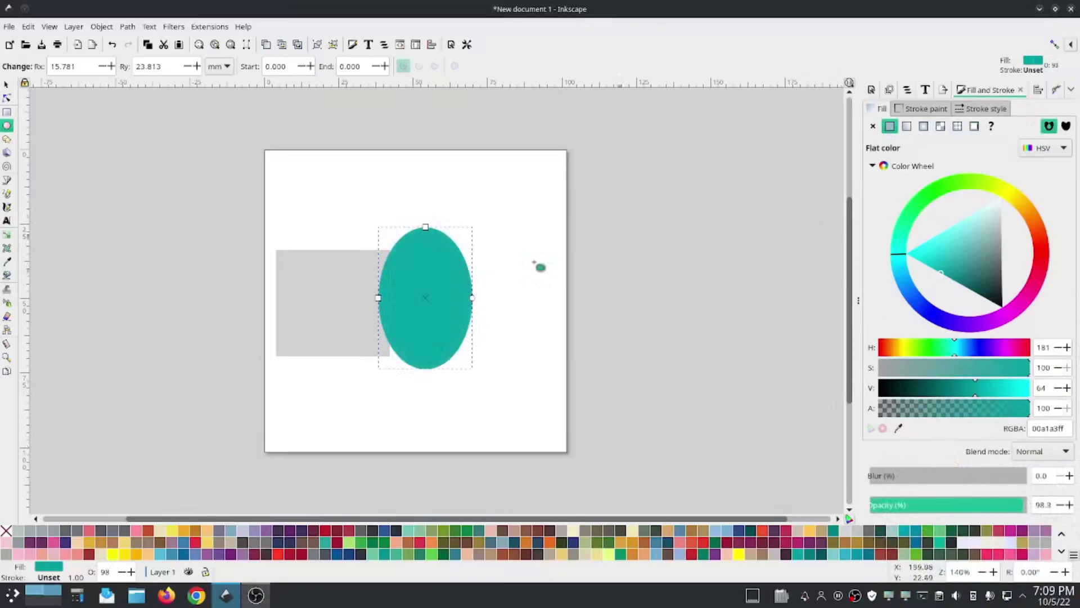
left_click(343, 293)
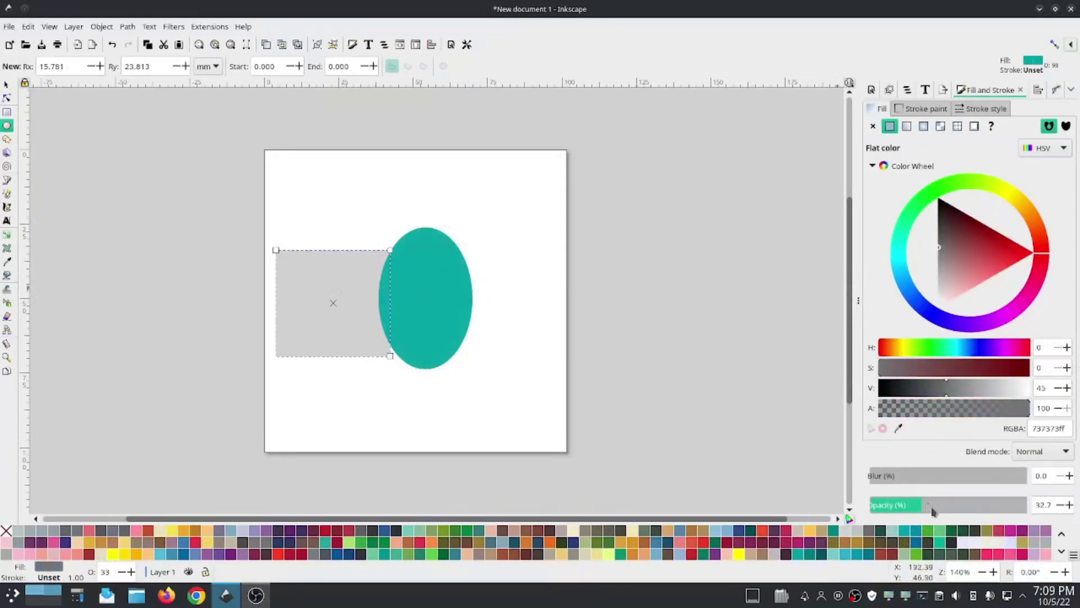
left_click_drag(934, 506, 1026, 505)
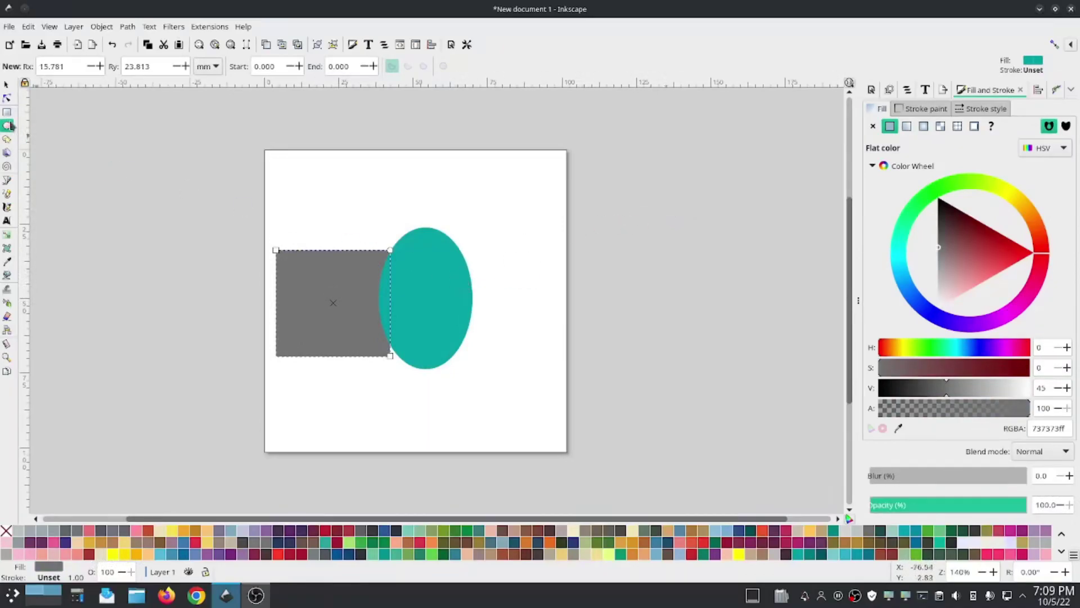
Subtract a duplicate of the teal ellipse from the grey rectangle with a path Difference, keeping the original ellipse.
left_click(5, 85)
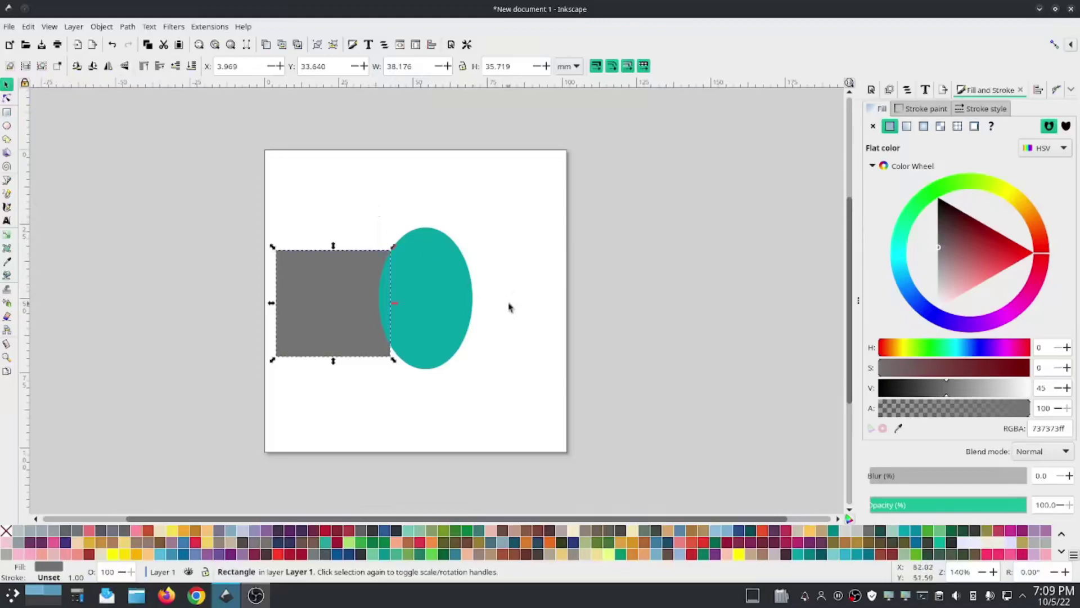
left_click(457, 291, "shift")
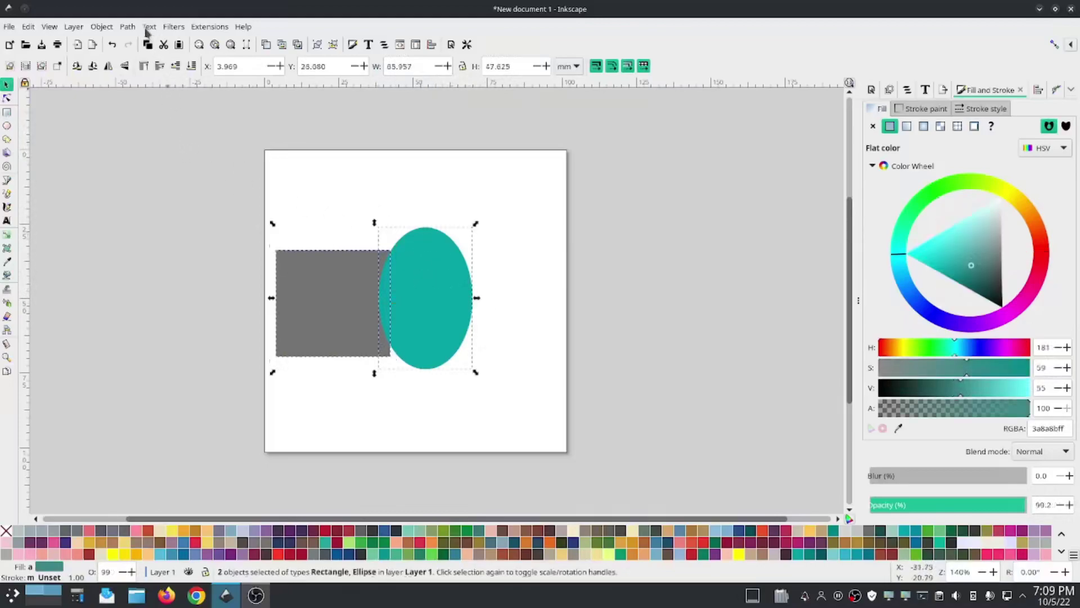
left_click(203, 248)
left_click(430, 288)
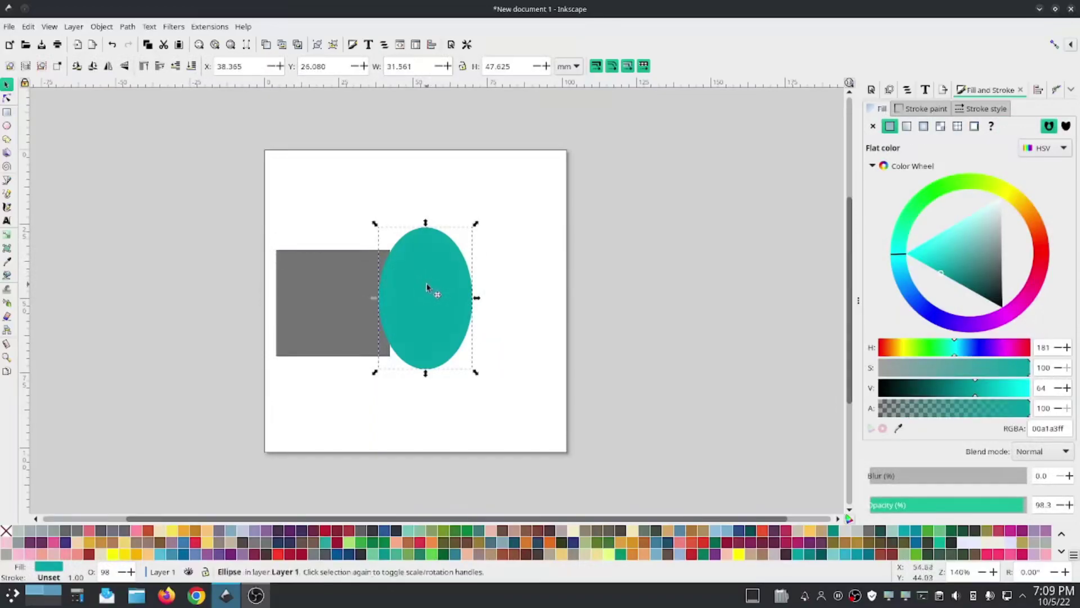
left_click(323, 289, "shift")
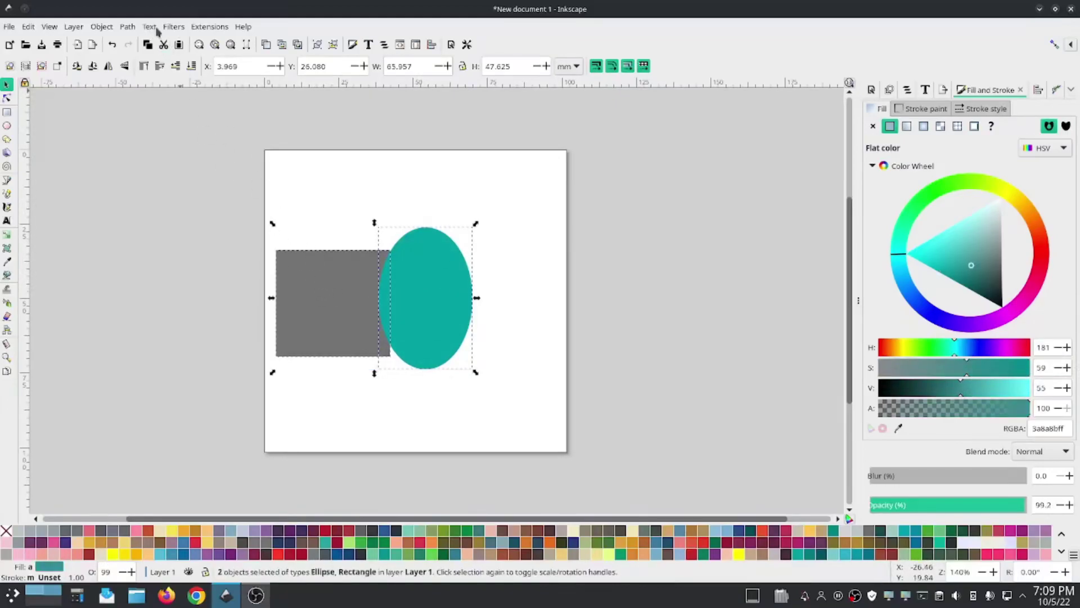
left_click(125, 29)
left_click(144, 105)
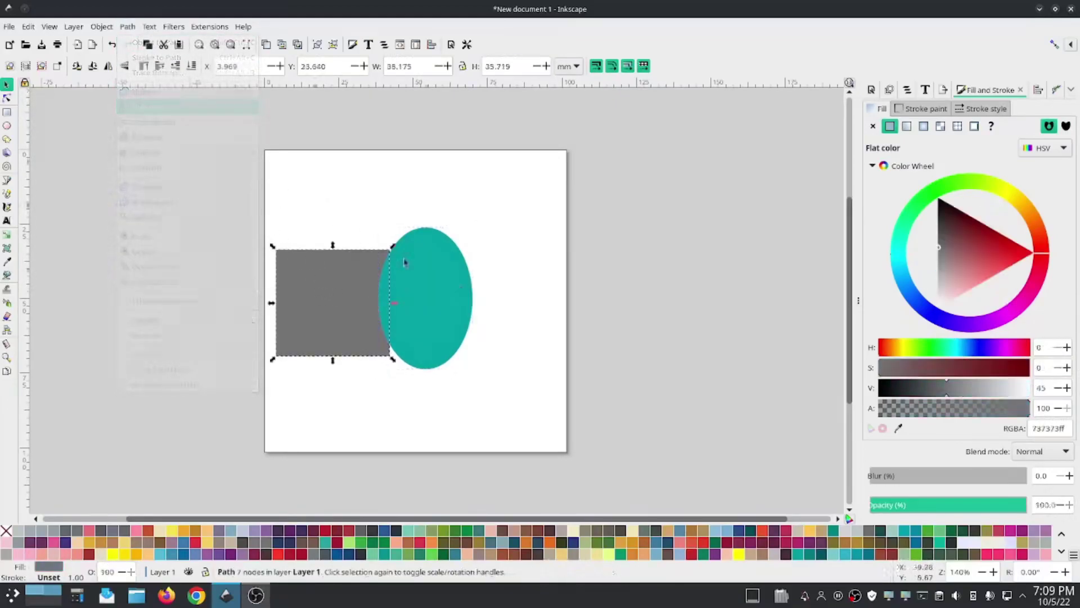
Move the cut rectangle down to check its curved edge, and undo the move.
left_click(673, 345)
left_click(332, 297)
left_click_drag(332, 296, 336, 354)
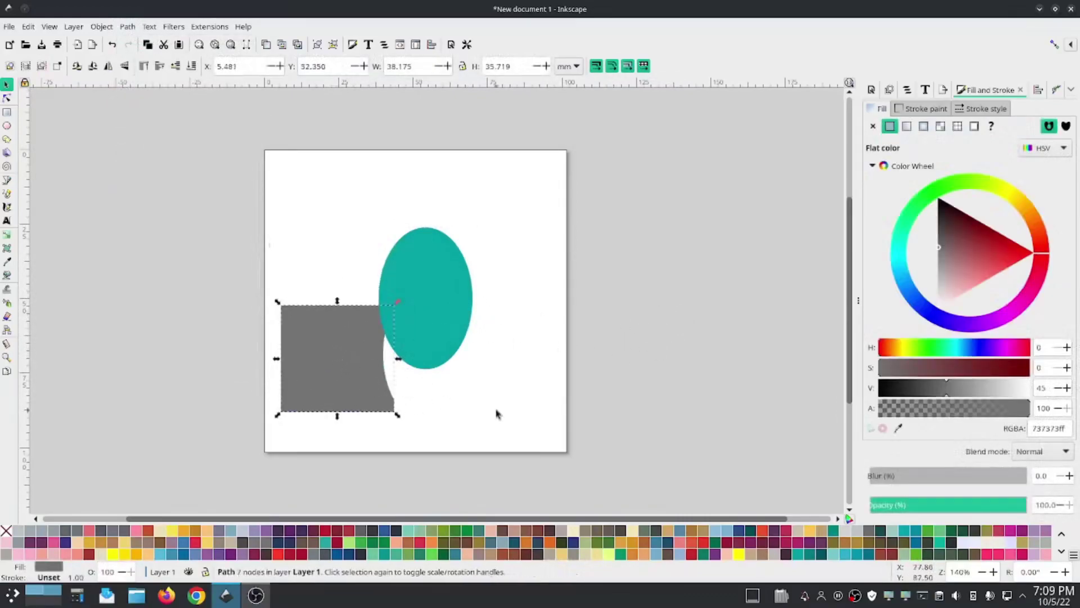
key("ctrl+z")
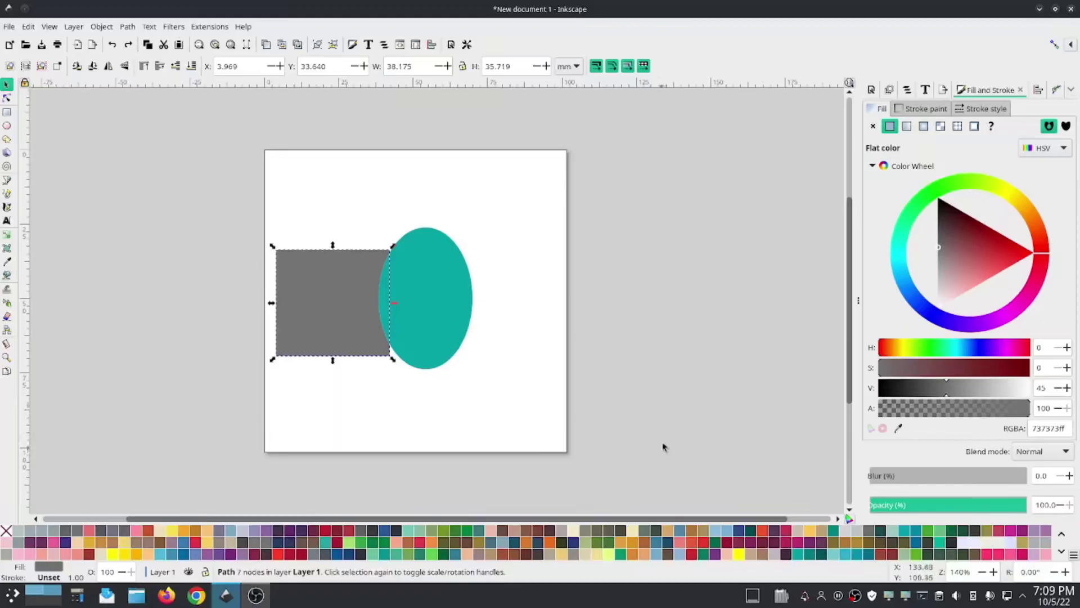
Set the cut grey shape's angle of lines of stitches to 45 degrees in the Ink/Stitch Params and apply it.
left_click(661, 309)
left_click(352, 280)
left_click(210, 26)
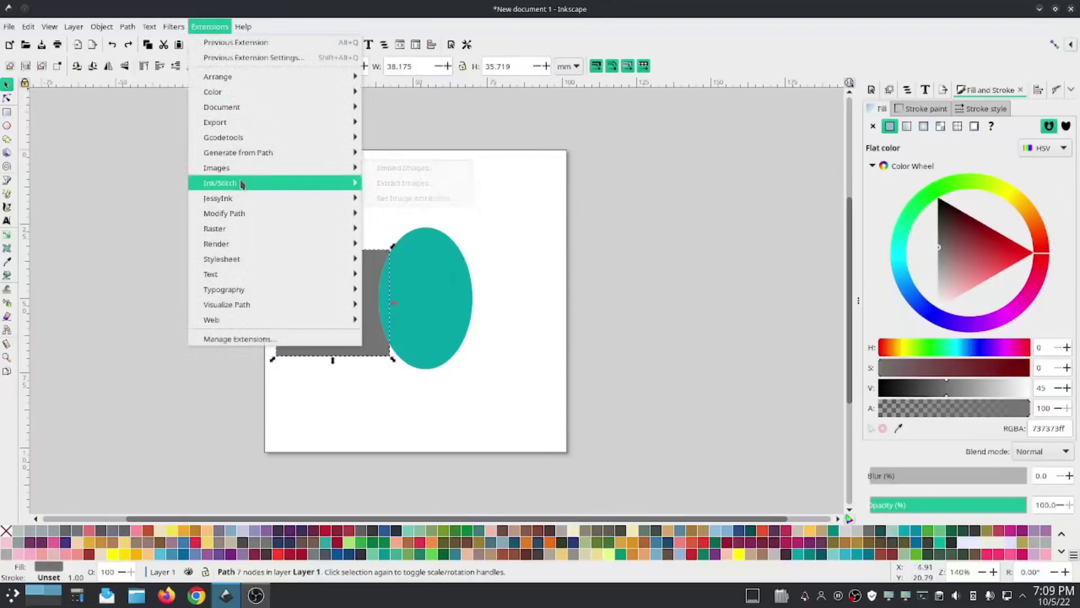
mouse_move(236, 182)
left_click(385, 276)
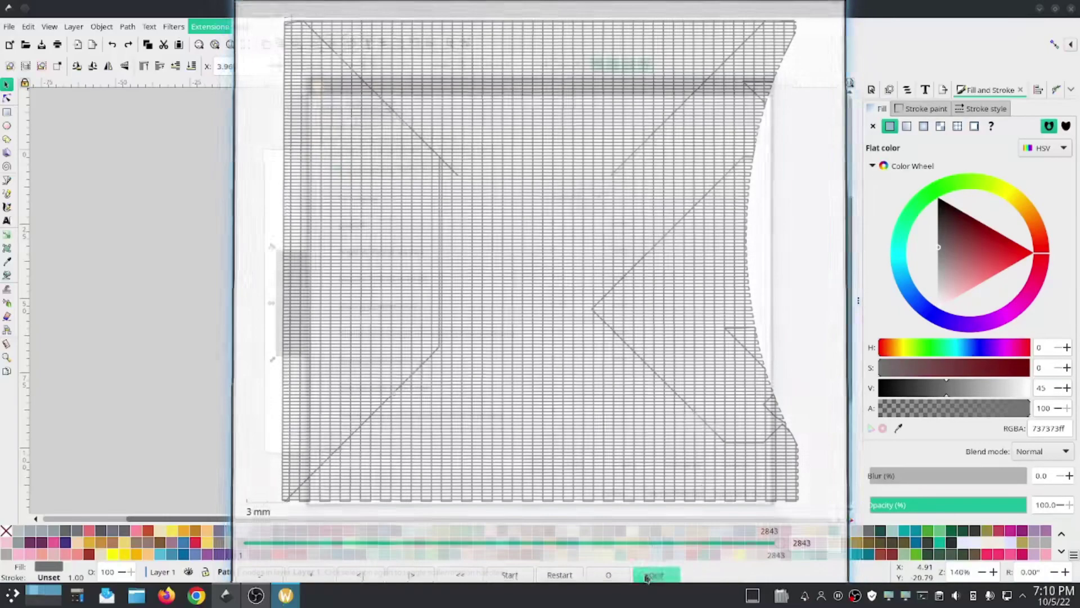
left_click(656, 576)
left_click_drag(516, 82, 238, 56)
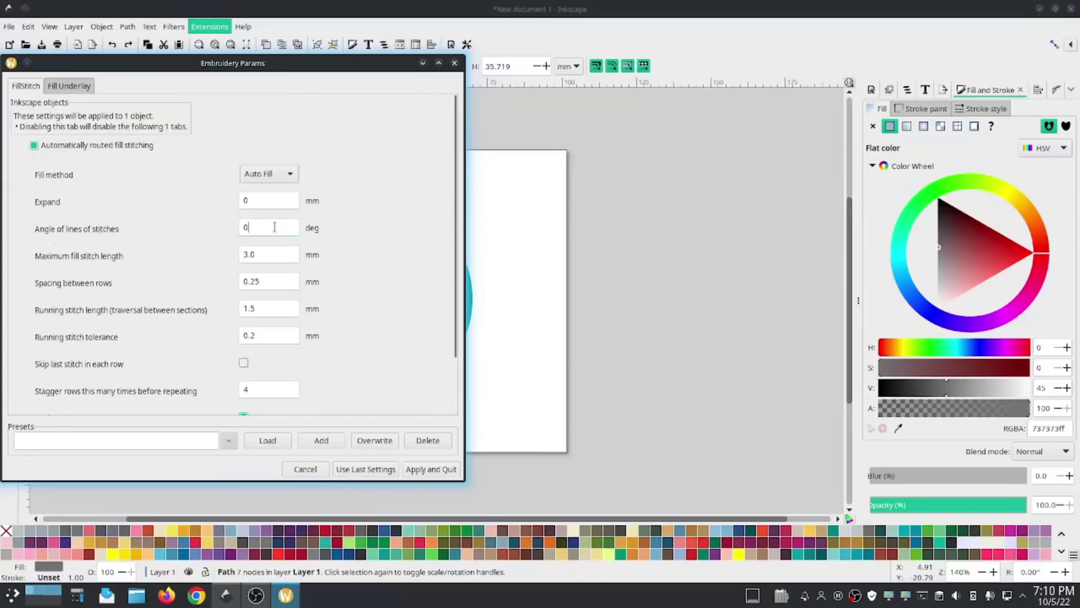
left_click_drag(274, 227, 221, 233)
type("45")
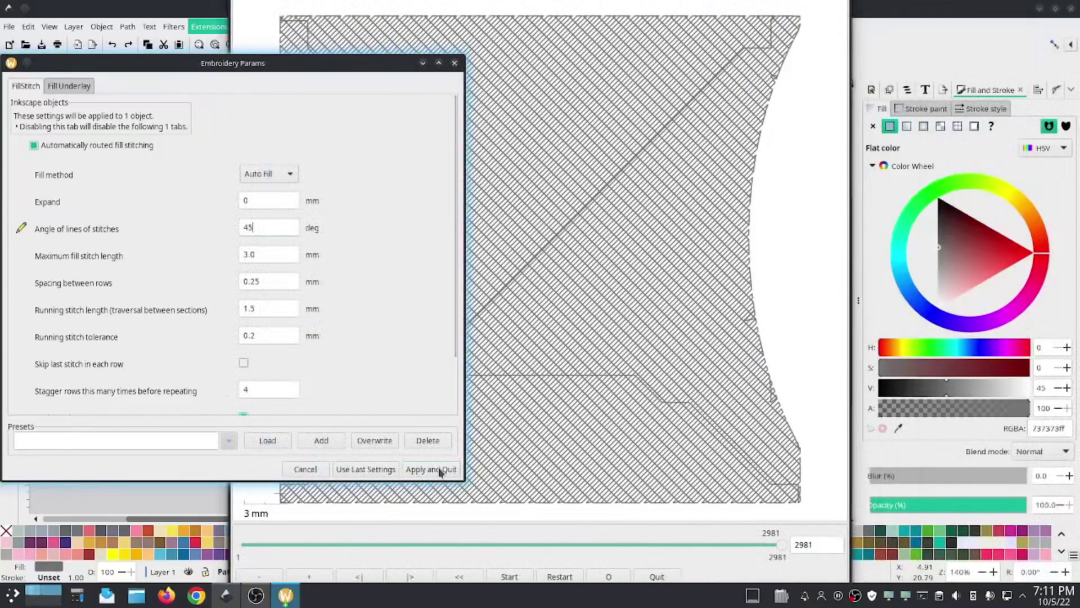
left_click(441, 470)
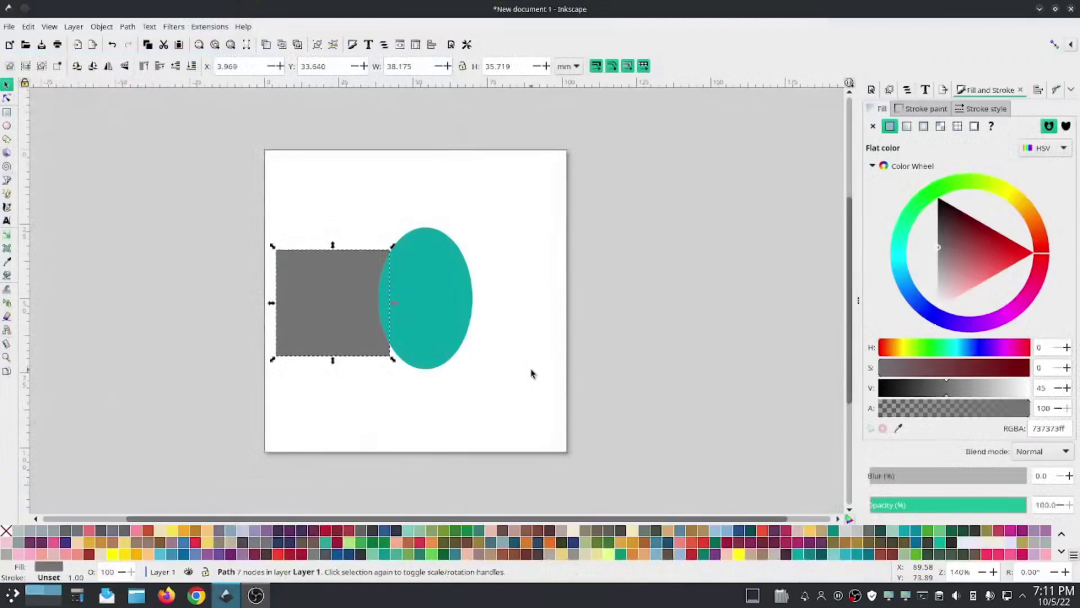
left_click(470, 311)
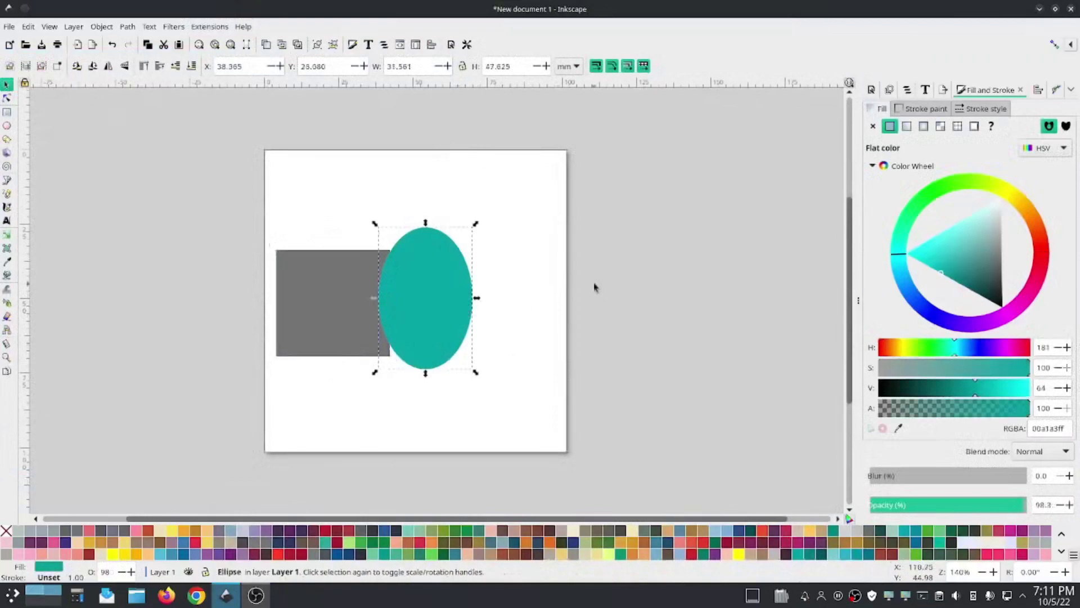
left_click(433, 109)
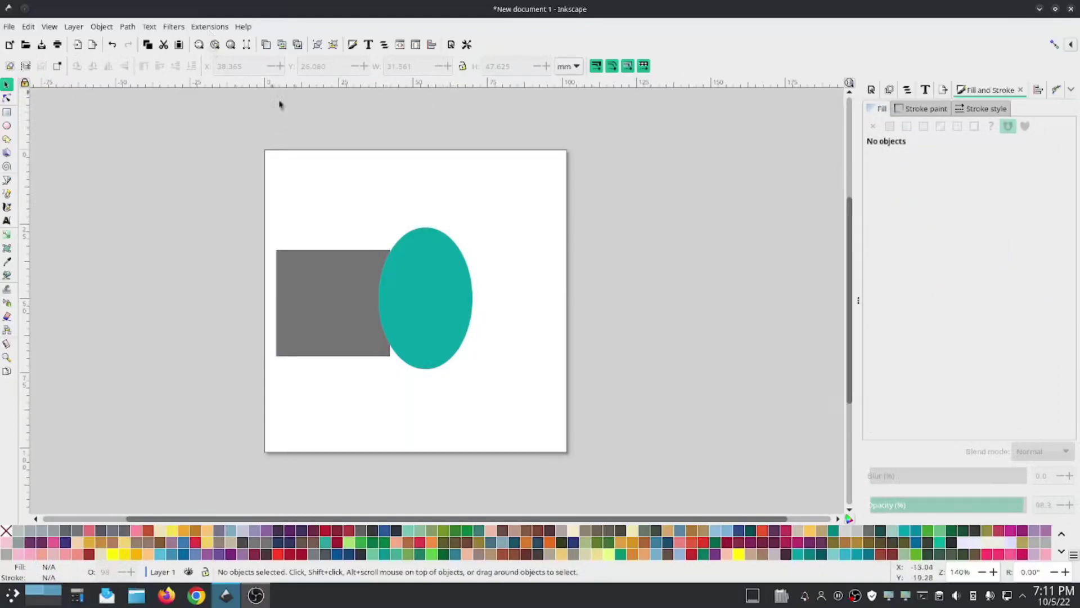
left_click(446, 302)
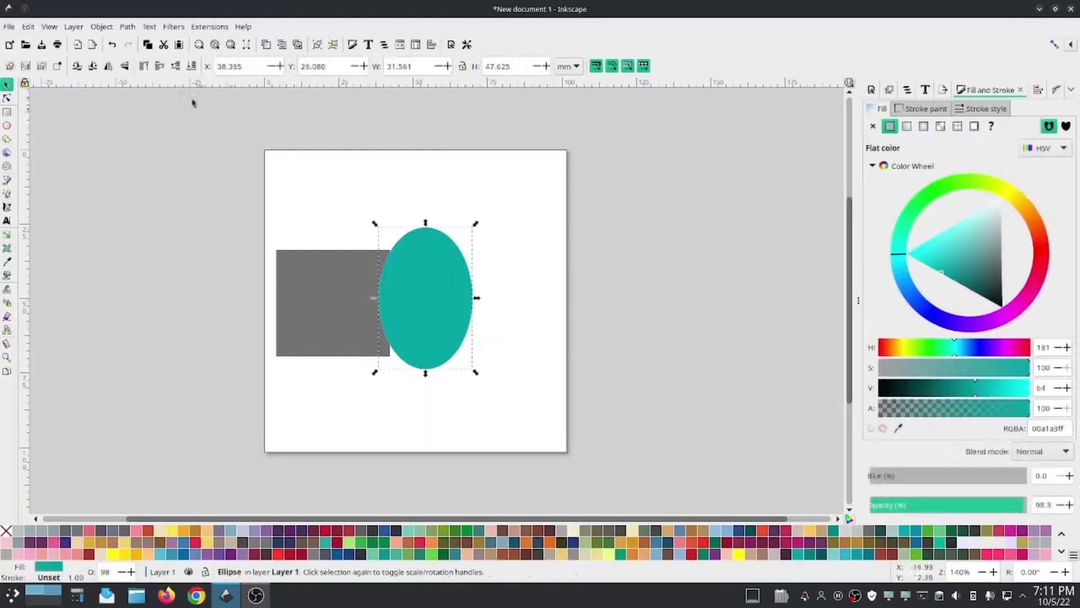
left_click(308, 296)
left_click(213, 26)
mouse_move(248, 190)
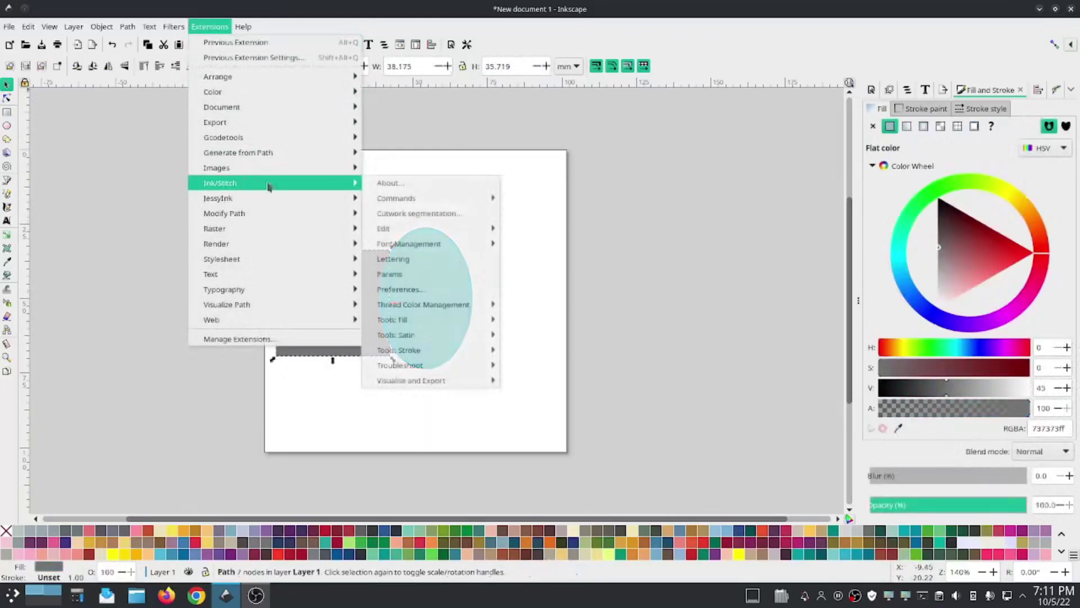
left_click(436, 269)
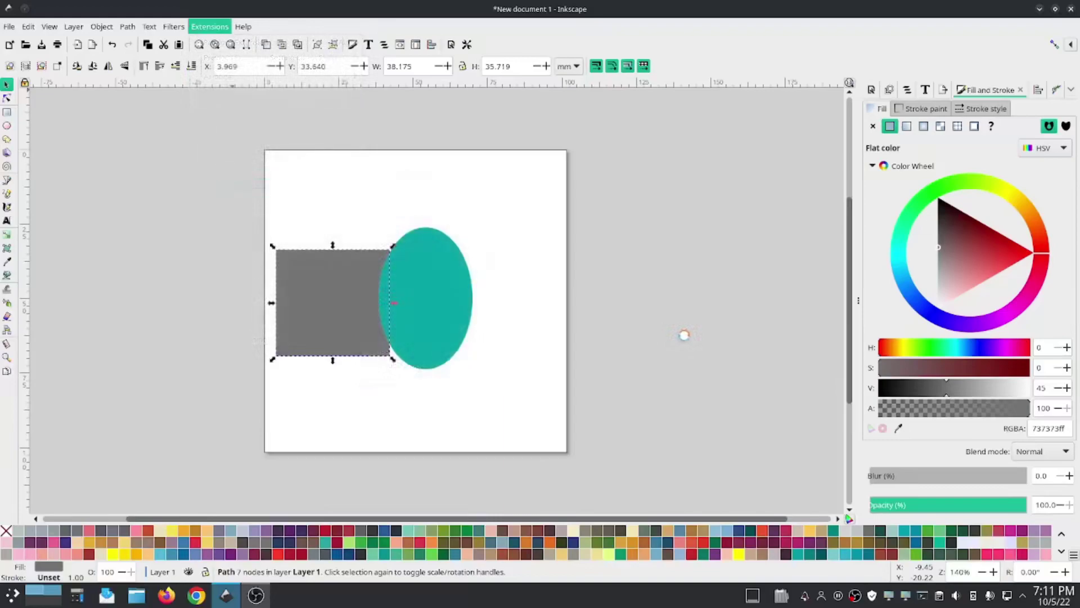
mouse_move(485, 84)
left_mouse_down()
mouse_move(250, 81)
mouse_move(194, 51)
left_mouse_up()
left_click(309, 480)
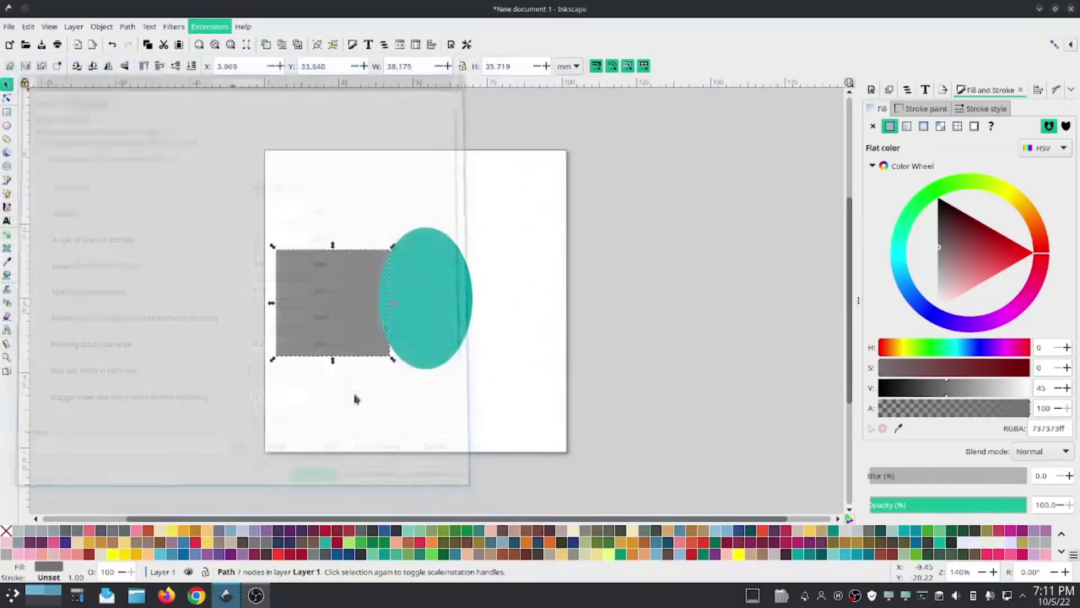
Open the Ink/Stitch Params for the teal ellipse with its fill settings in view beside the stitch preview.
left_click(416, 232)
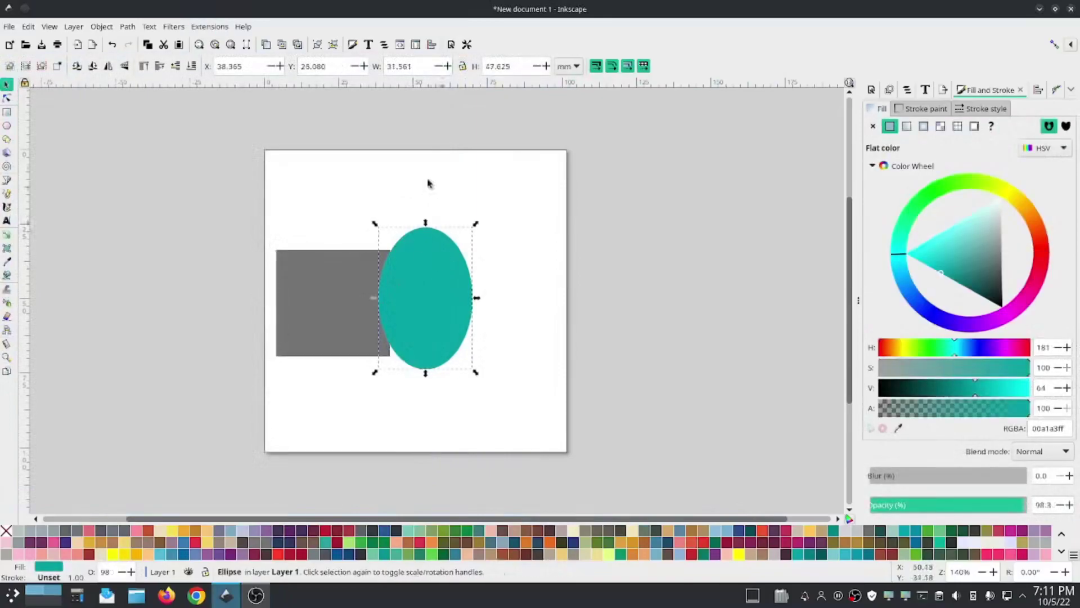
left_click(206, 27)
mouse_move(289, 183)
mouse_move(436, 231)
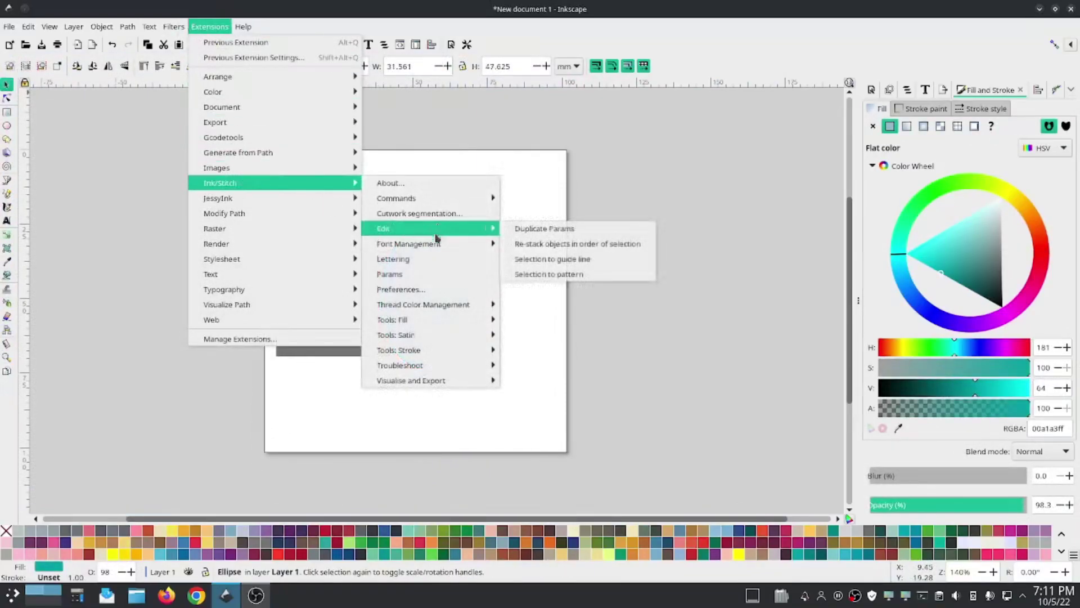
left_click(437, 275)
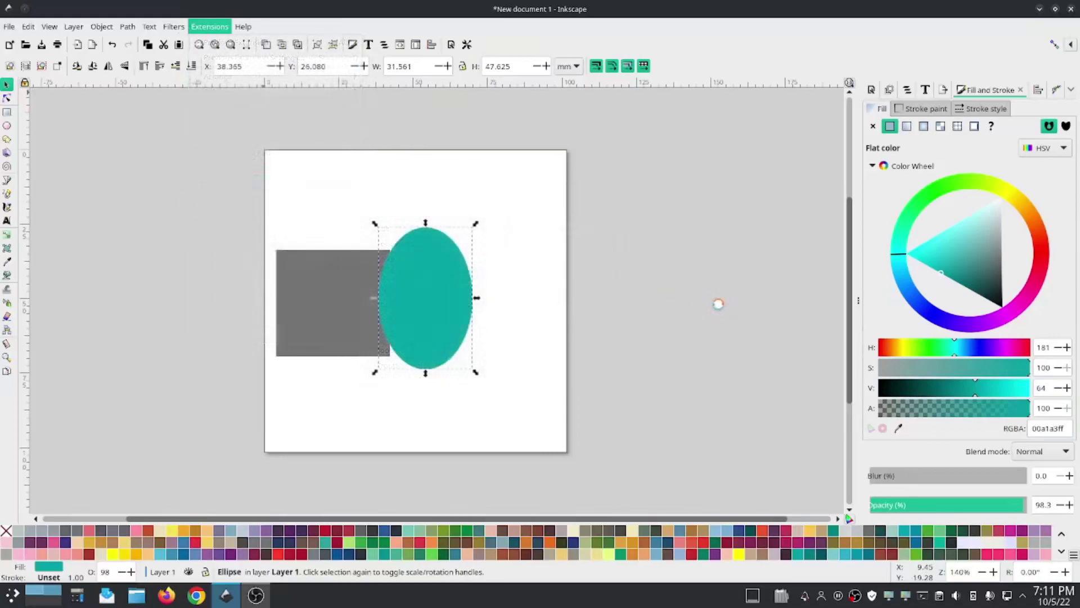
left_click_drag(566, 85, 268, 58)
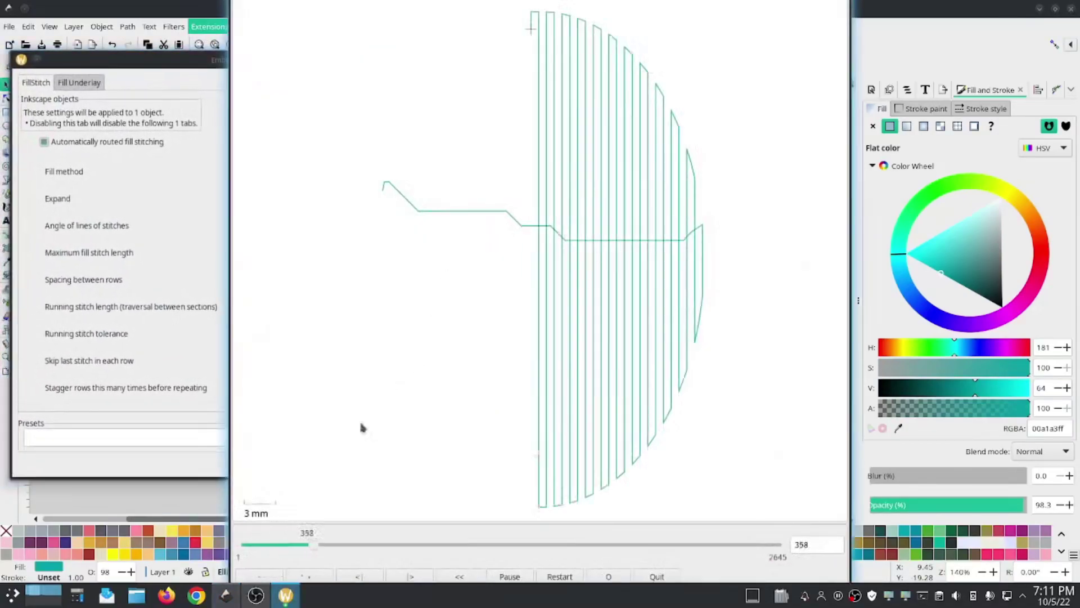
left_click(168, 456)
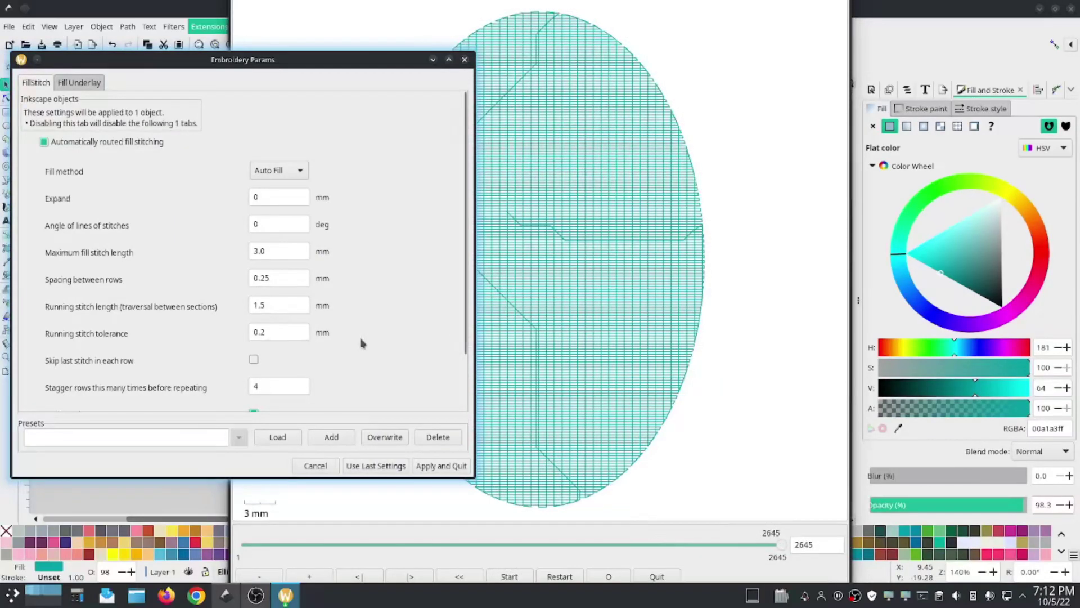
Switch to the KCalc calculator and work out 360 - 45 for the opposite stitch angle.
left_click(77, 595)
type("360-45")
key("Return")
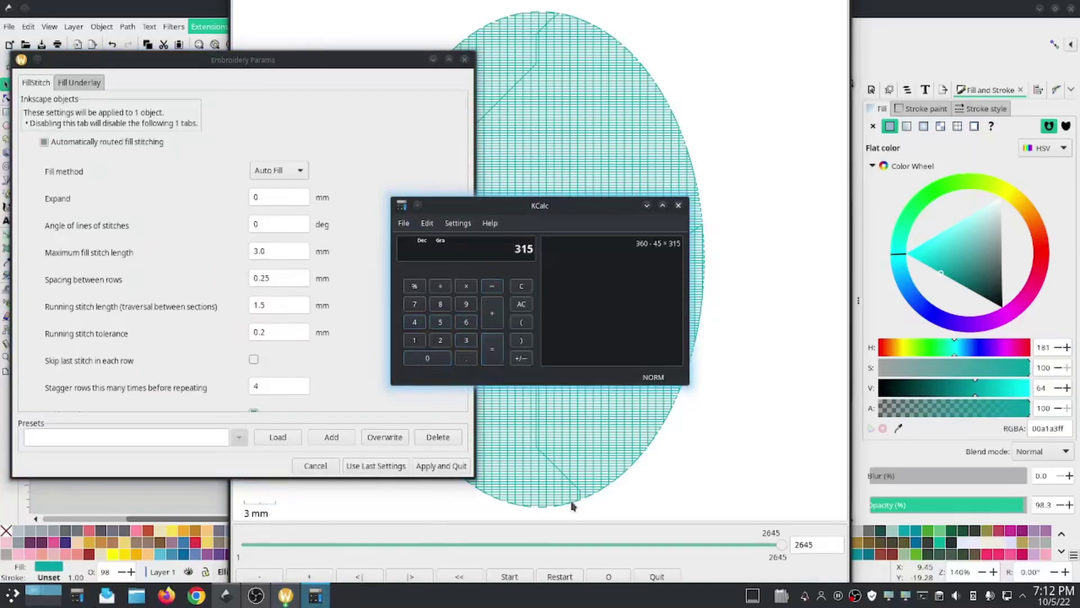
Set the ellipse's angle of lines of stitches to 315 degrees, close the calculator and apply the params.
left_click(281, 225)
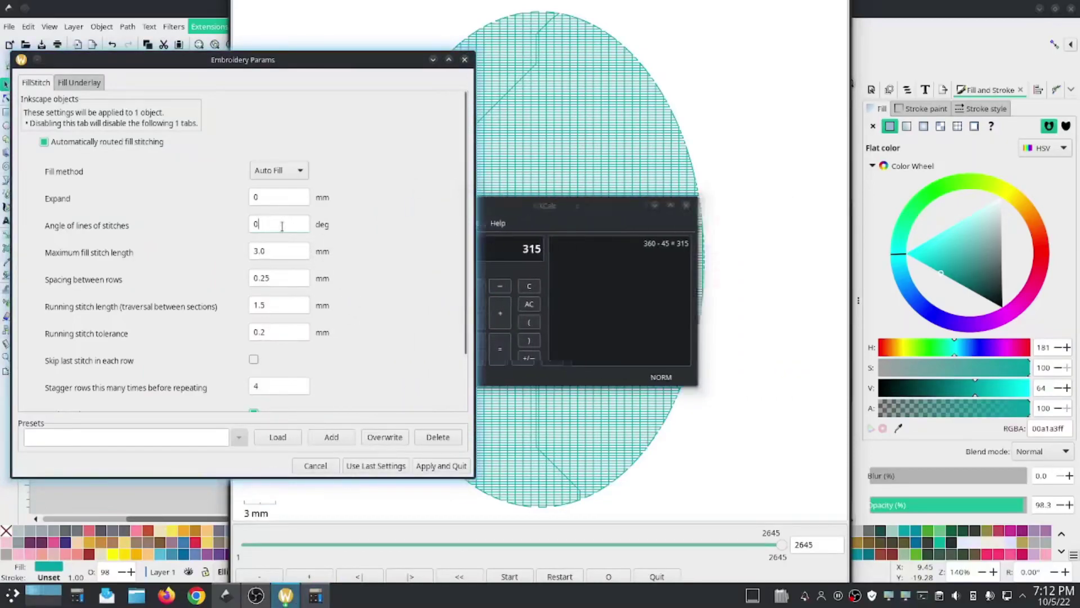
key("BackSpace")
type("30")
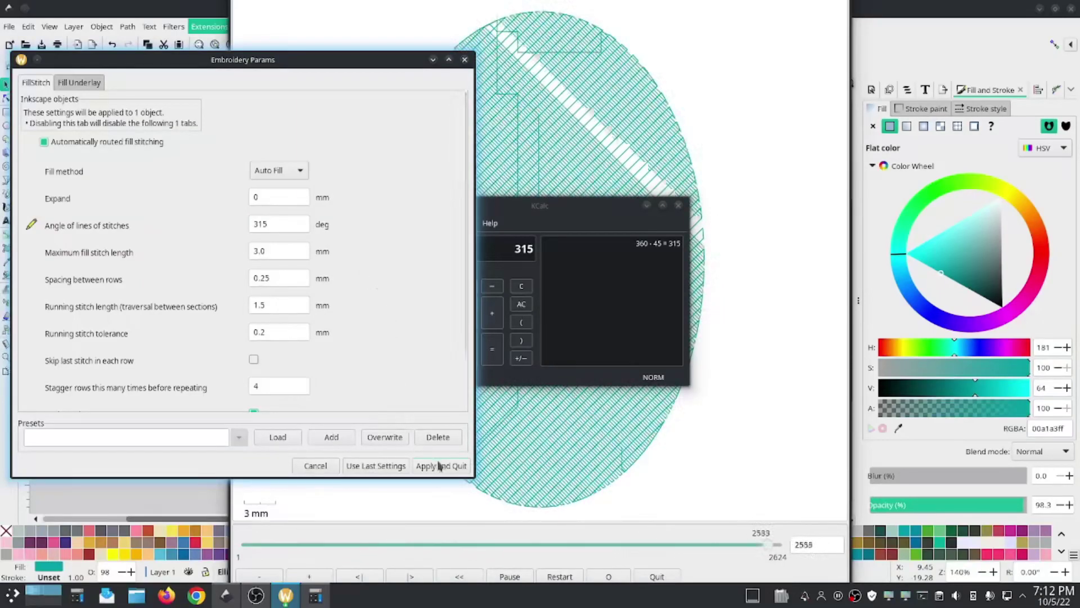
key("ctrl+q")
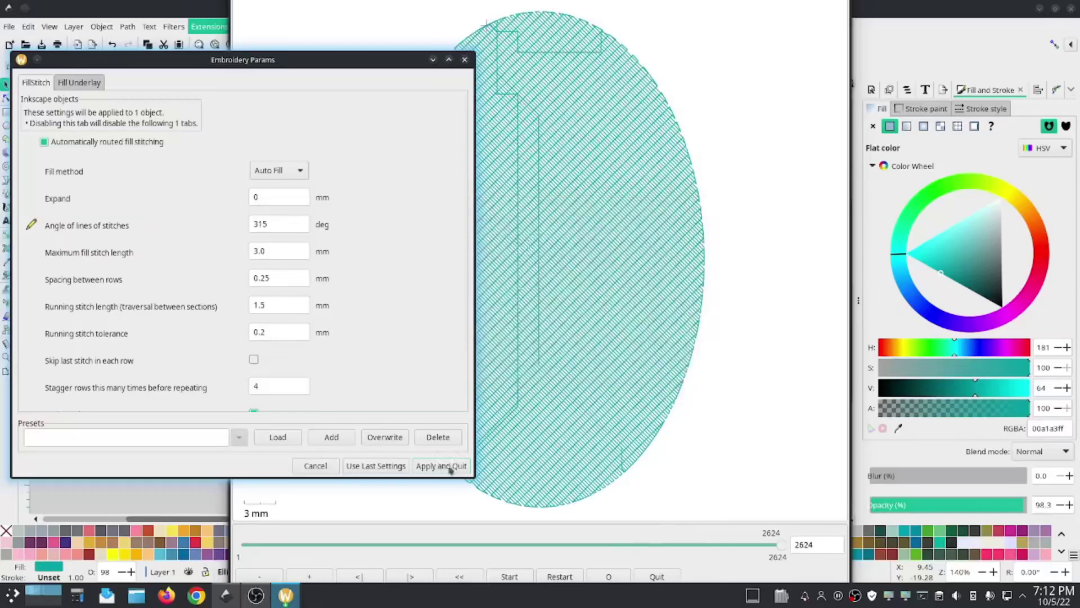
left_click(431, 467)
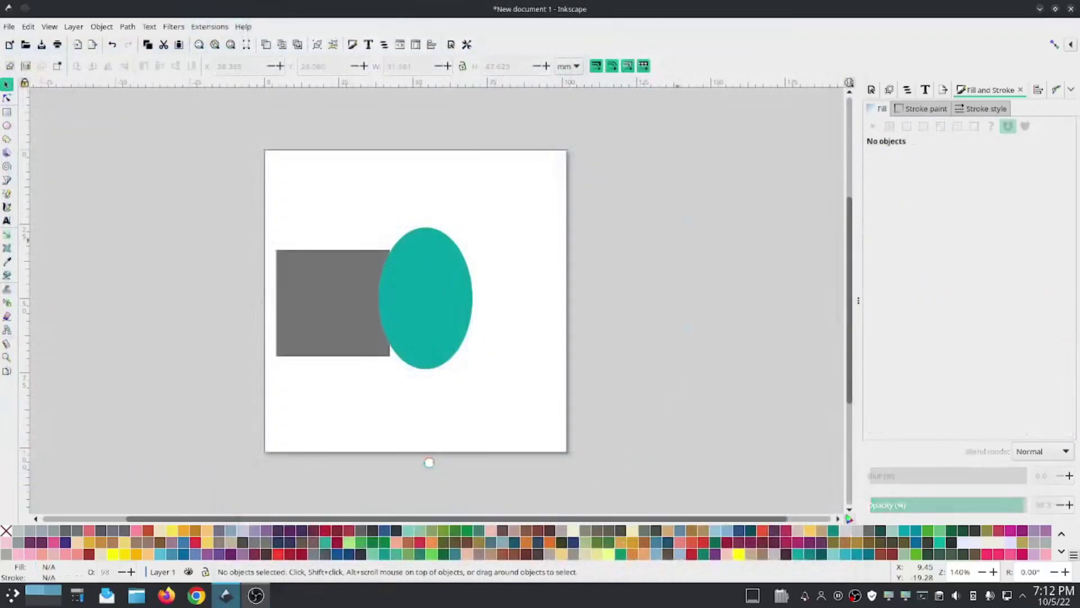
Play the Ink/Stitch simulation of the whole design at 2048 stitches per second to check both fills, and close it.
left_click(523, 328)
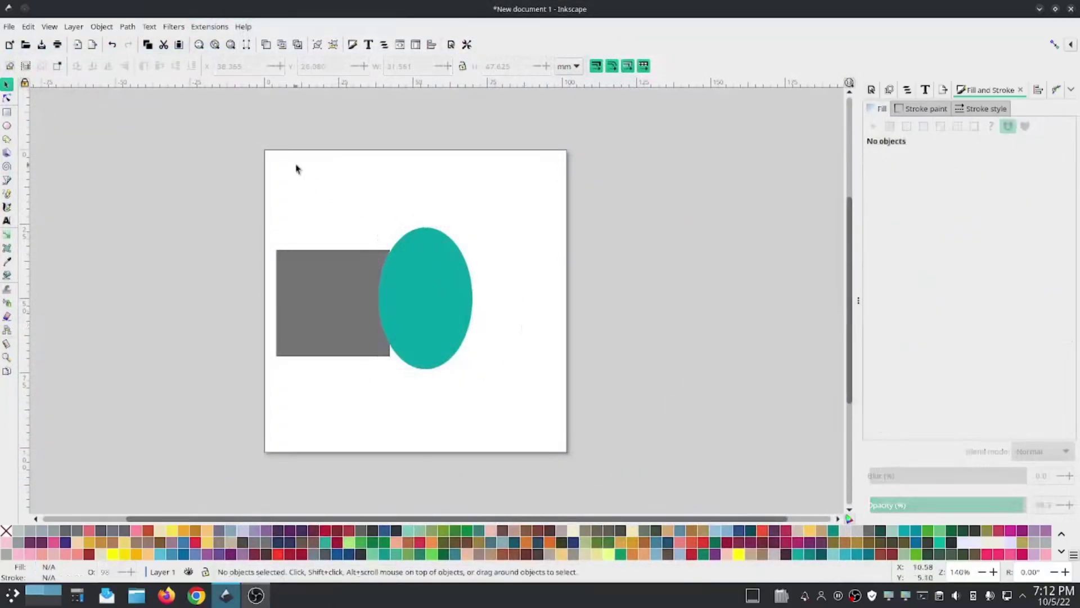
left_click(209, 27)
mouse_move(220, 183)
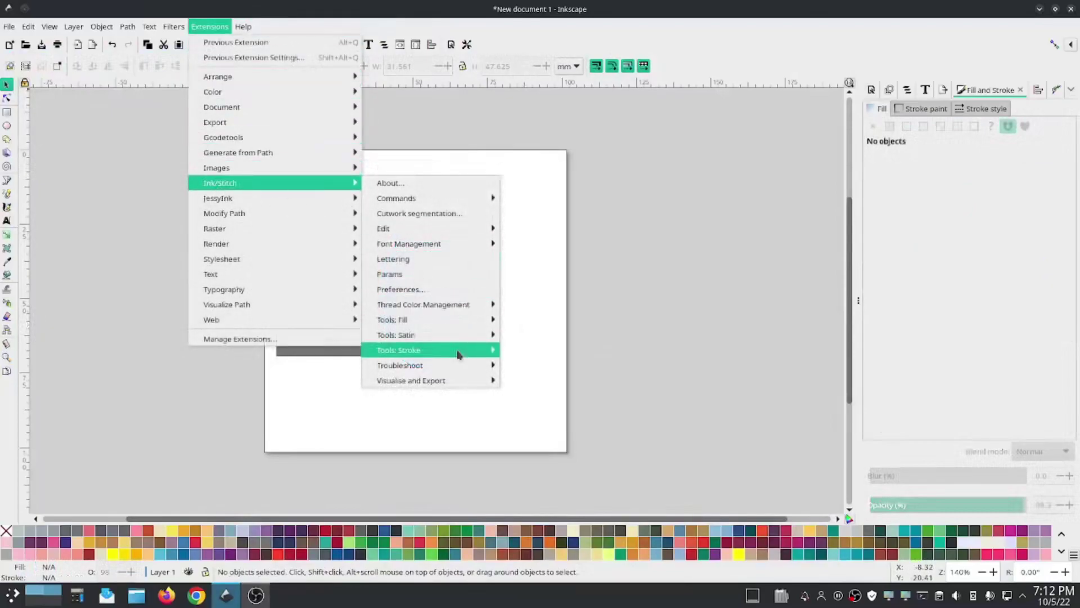
mouse_move(484, 380)
left_click(528, 427)
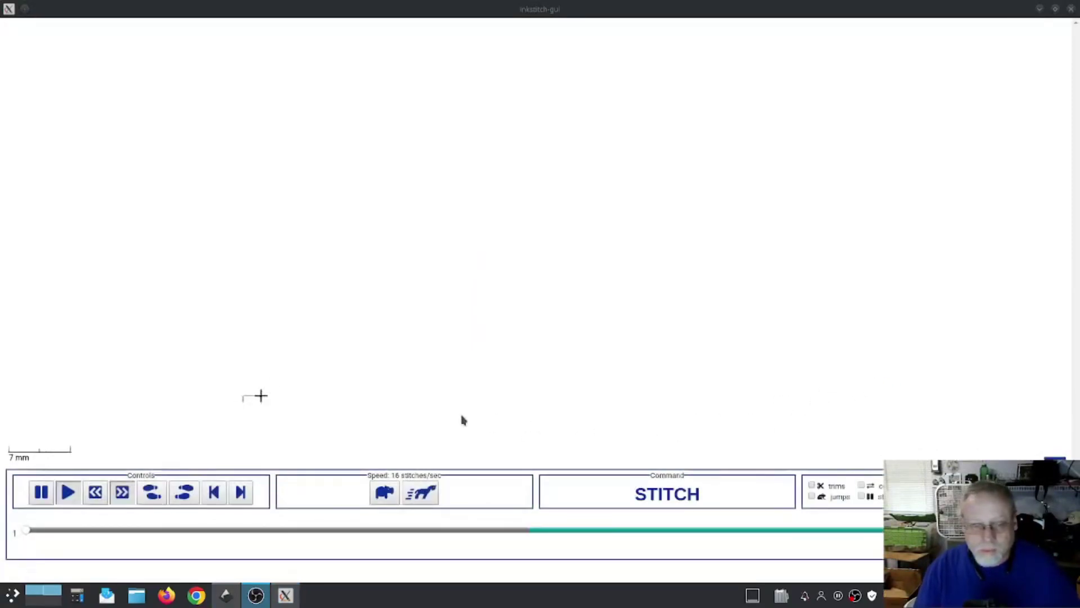
left_click(415, 499)
left_click(414, 499)
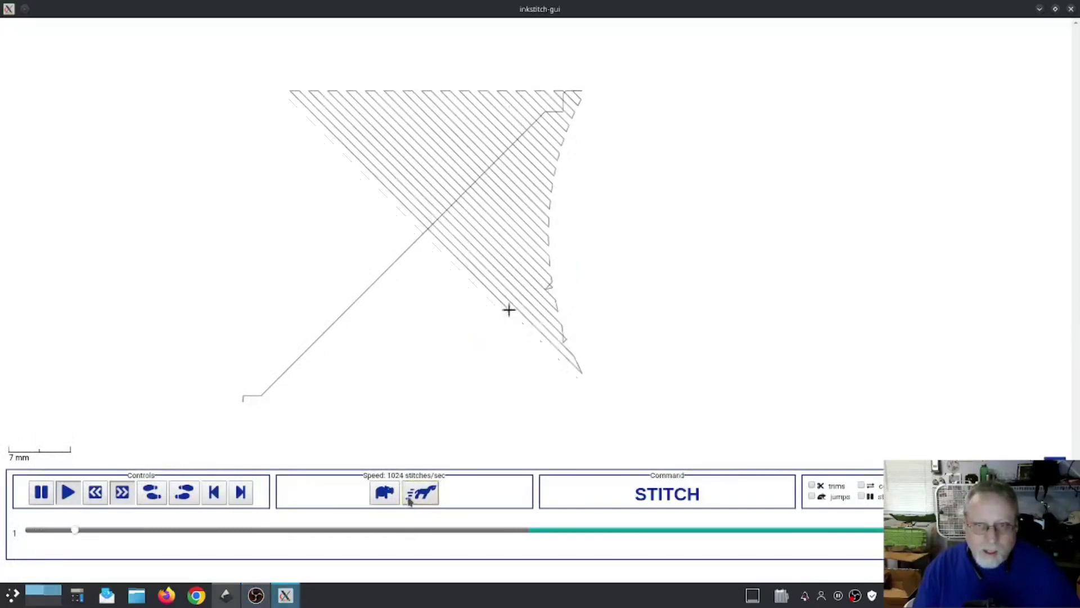
left_click(409, 501)
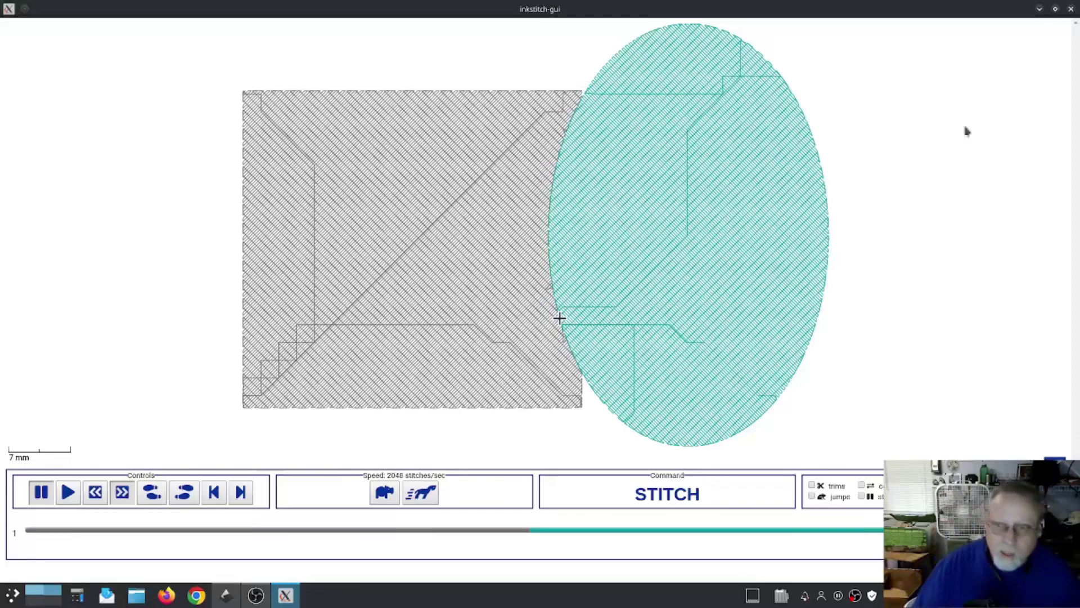
left_click(1072, 9)
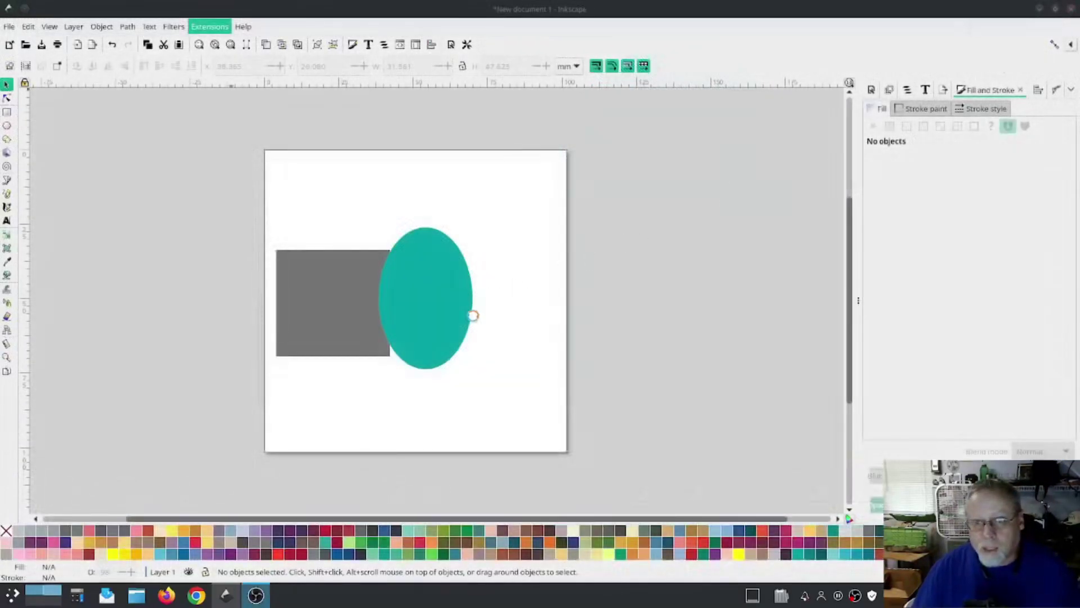
Set the spacing between rows to 0.2 mm for both the grey shape and the teal ellipse in the Ink/Stitch Params.
left_click(316, 292)
left_click(426, 292, "shift")
left_click(209, 27)
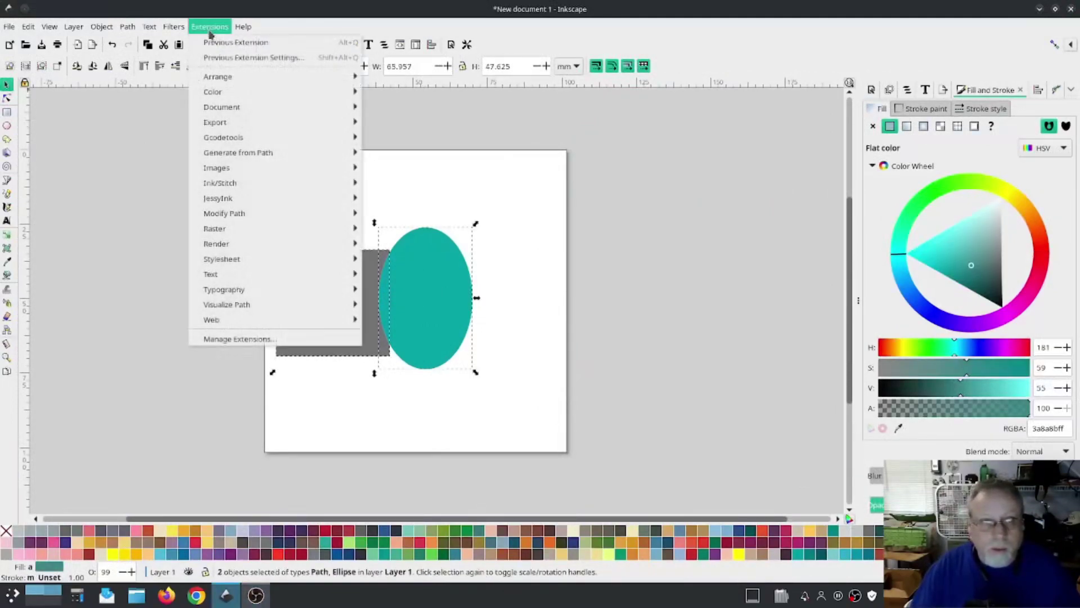
mouse_move(246, 184)
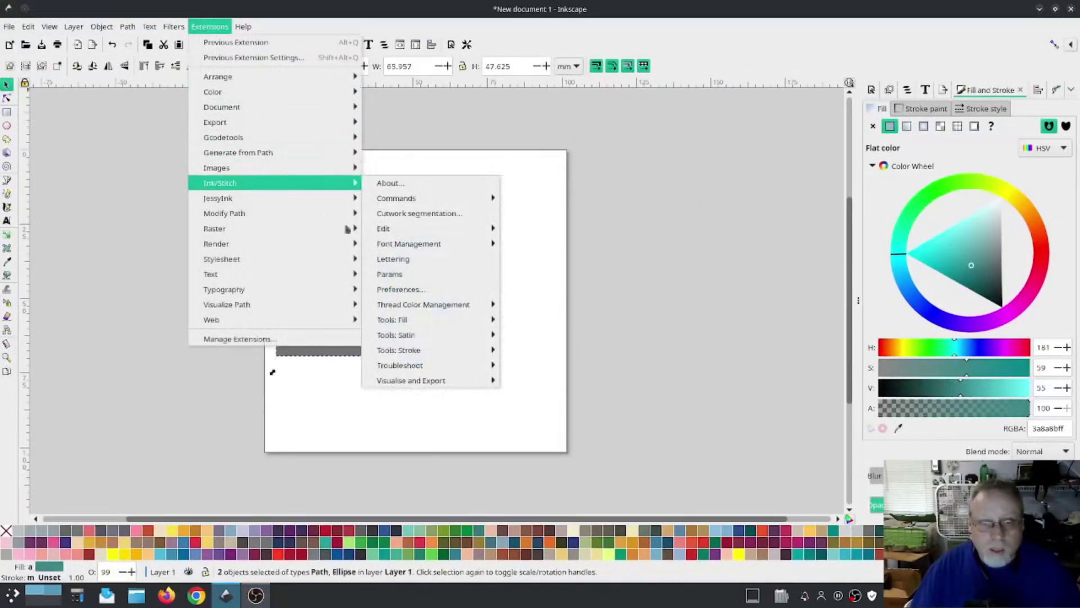
left_click(392, 274)
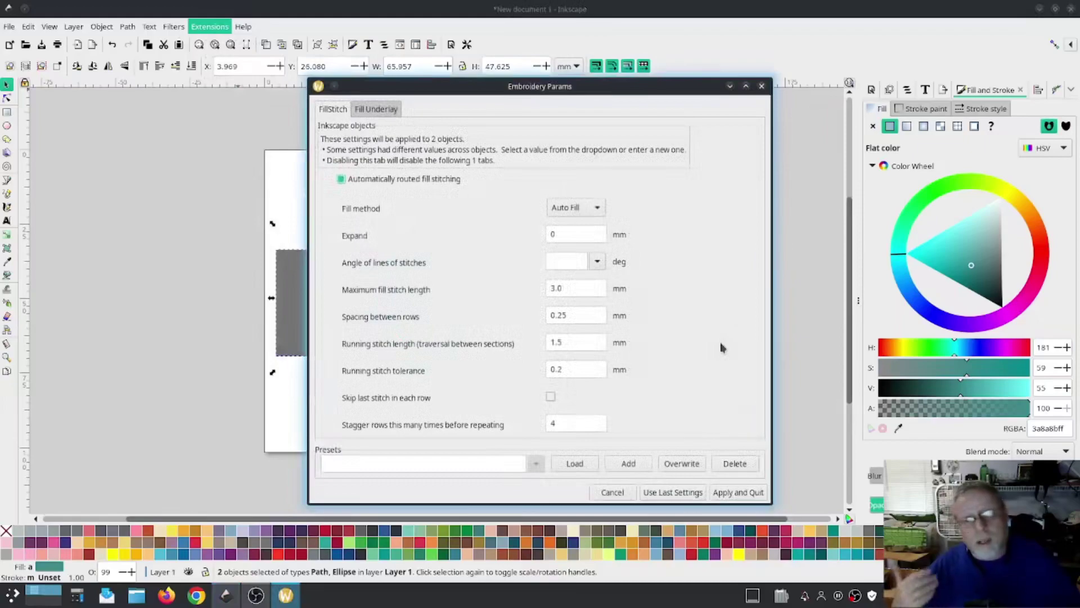
left_click_drag(430, 92, 140, 89)
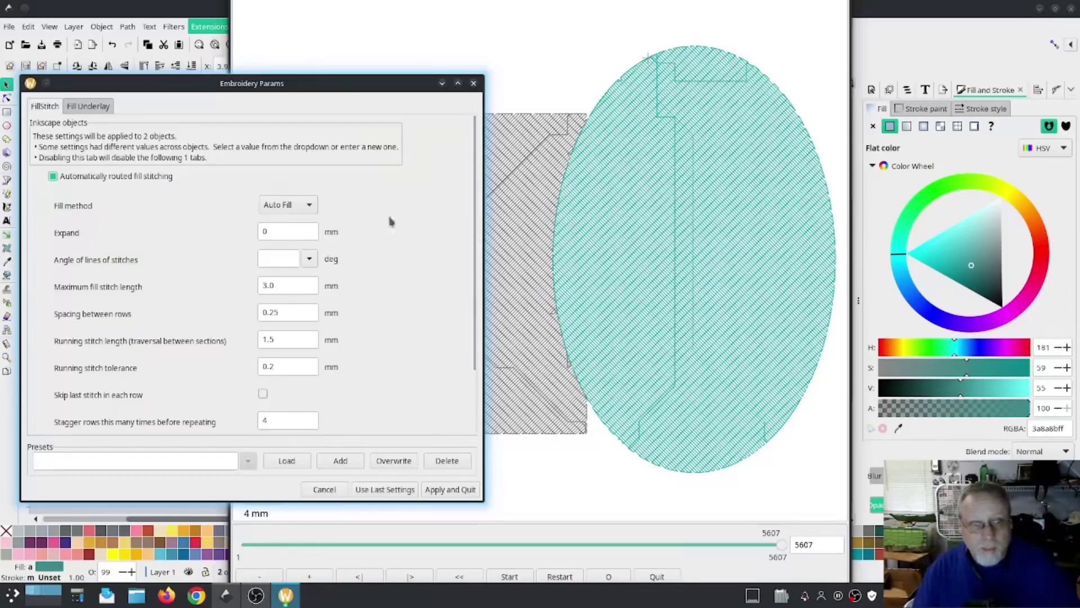
left_click(286, 312)
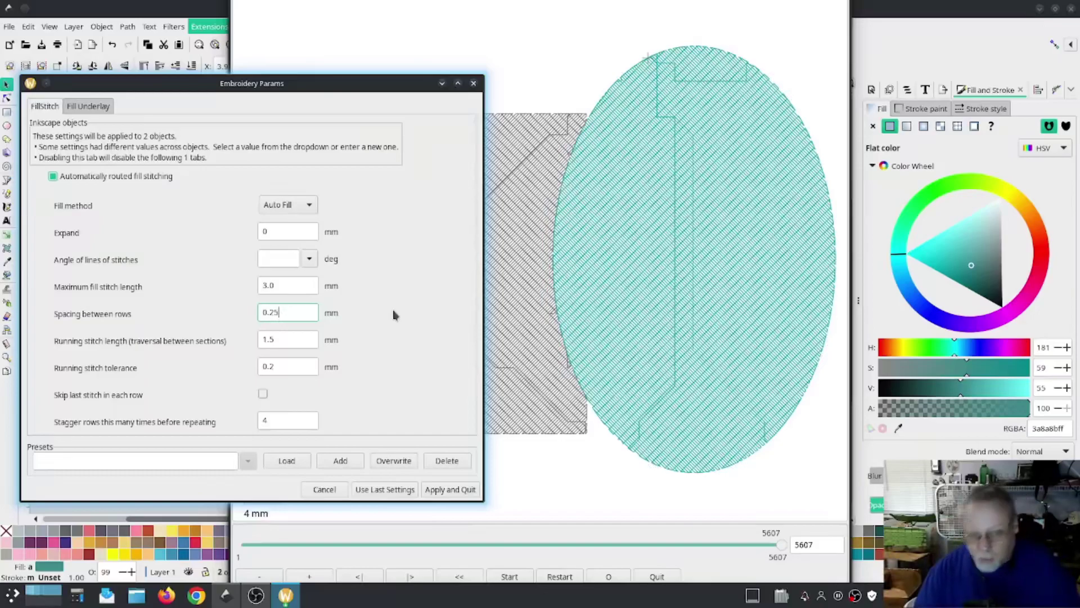
key("BackSpace")
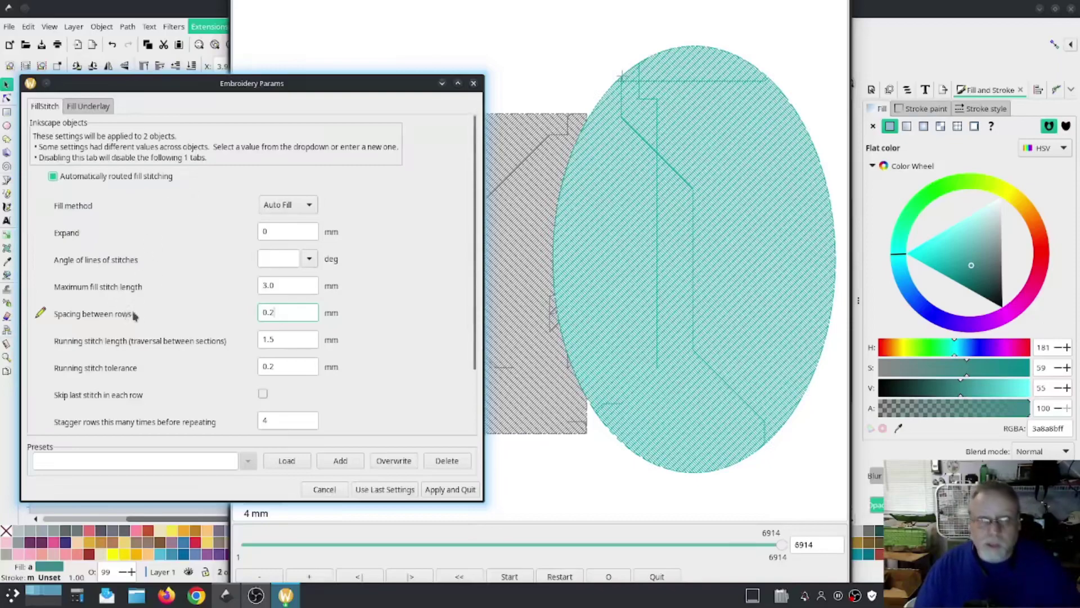
Examine the fill underlay settings and return to the fill stitch row spacing.
left_click(93, 111)
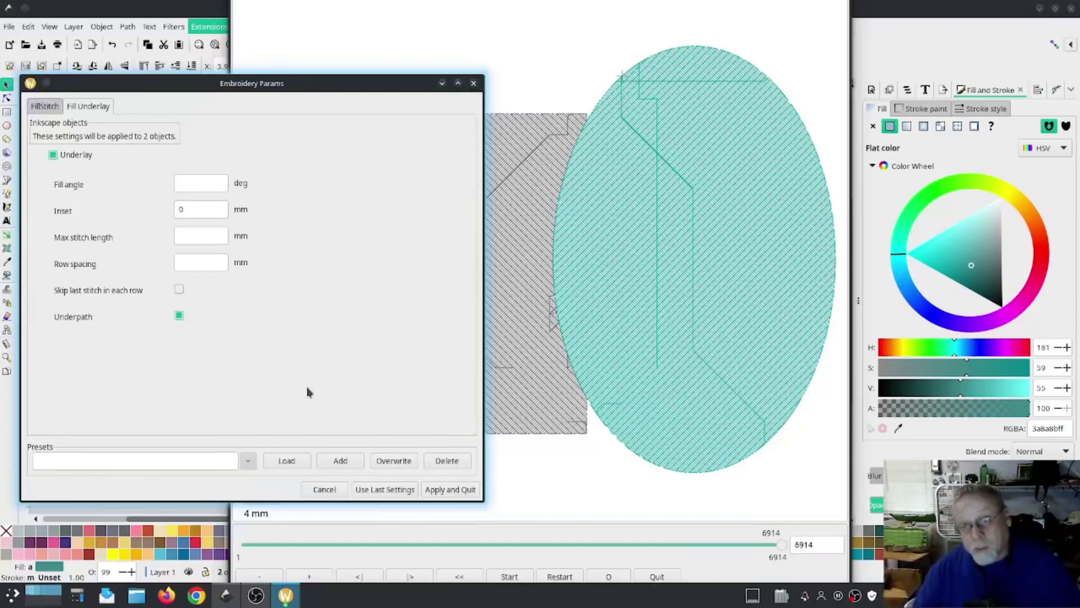
left_click(41, 106)
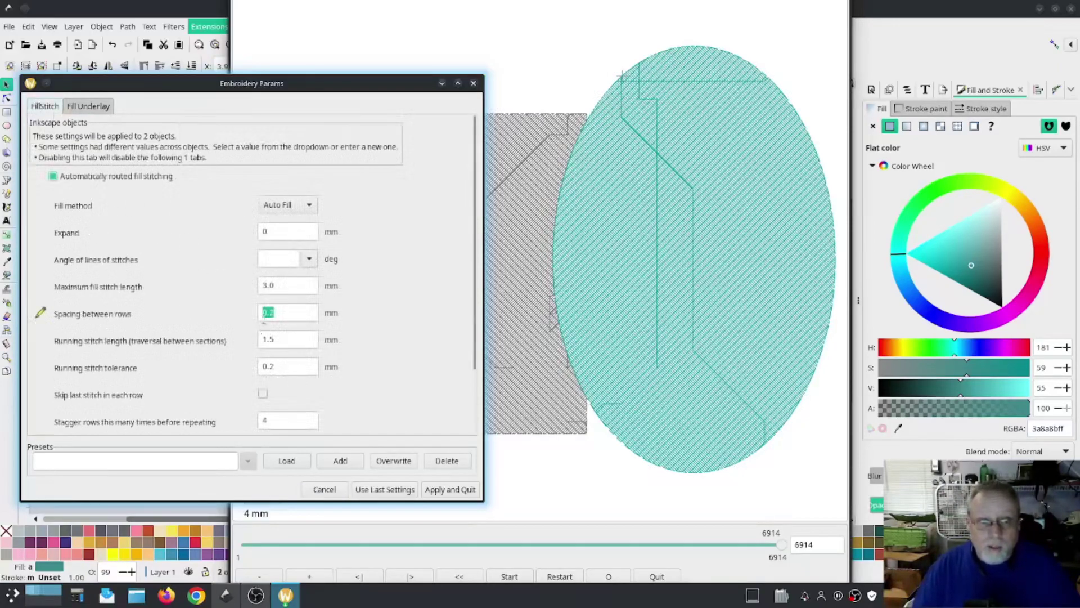
left_click(294, 314)
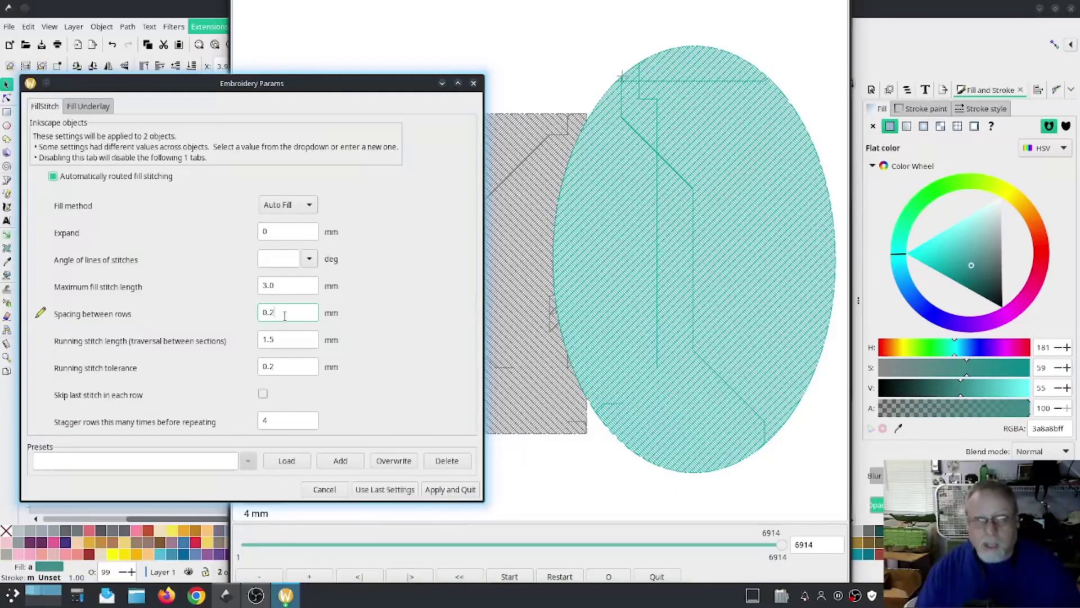
Try a fill underlay row spacing of .75 mm, change it to 1 mm, and apply the params to both shapes.
left_click(85, 106)
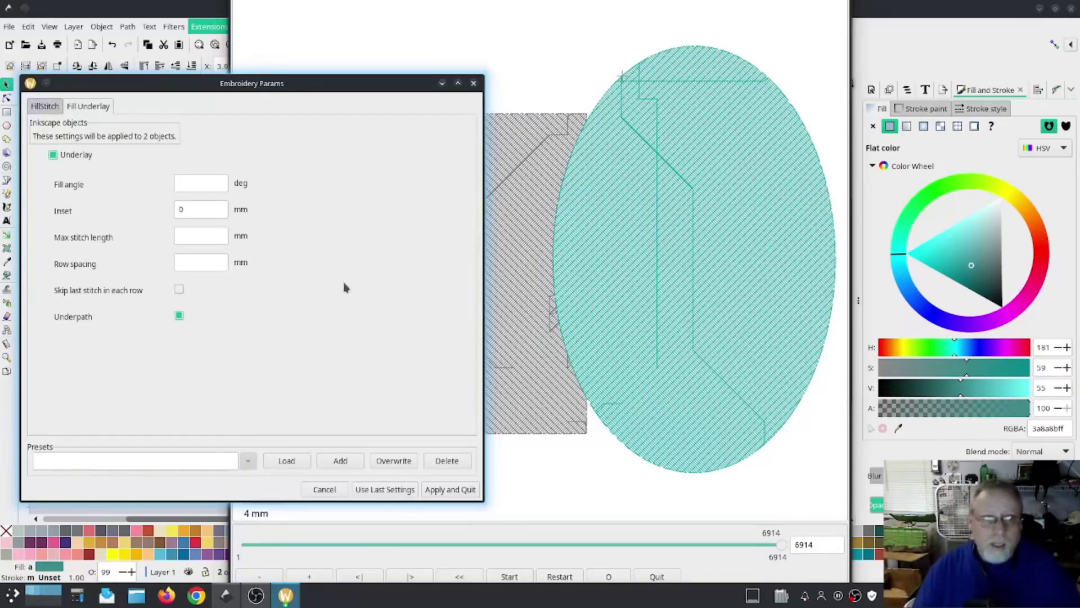
left_click(201, 261)
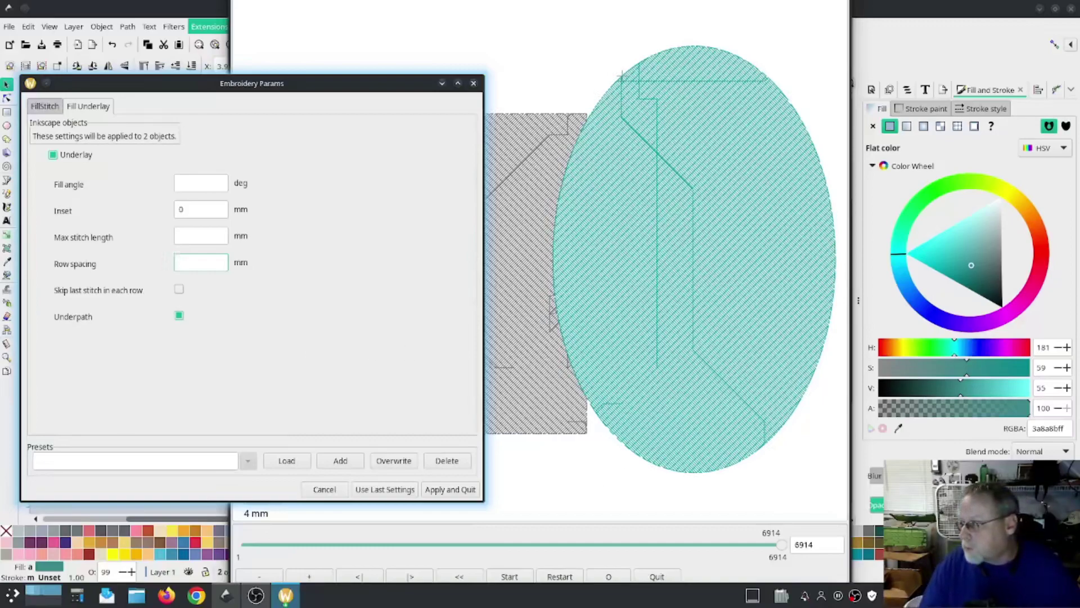
left_click(534, 370)
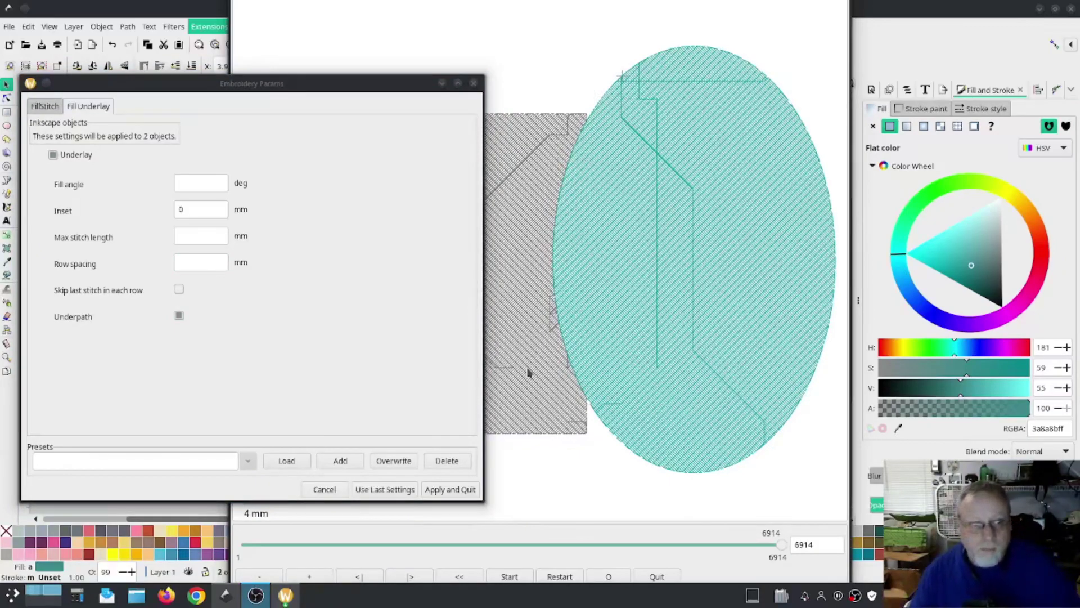
left_click(197, 263)
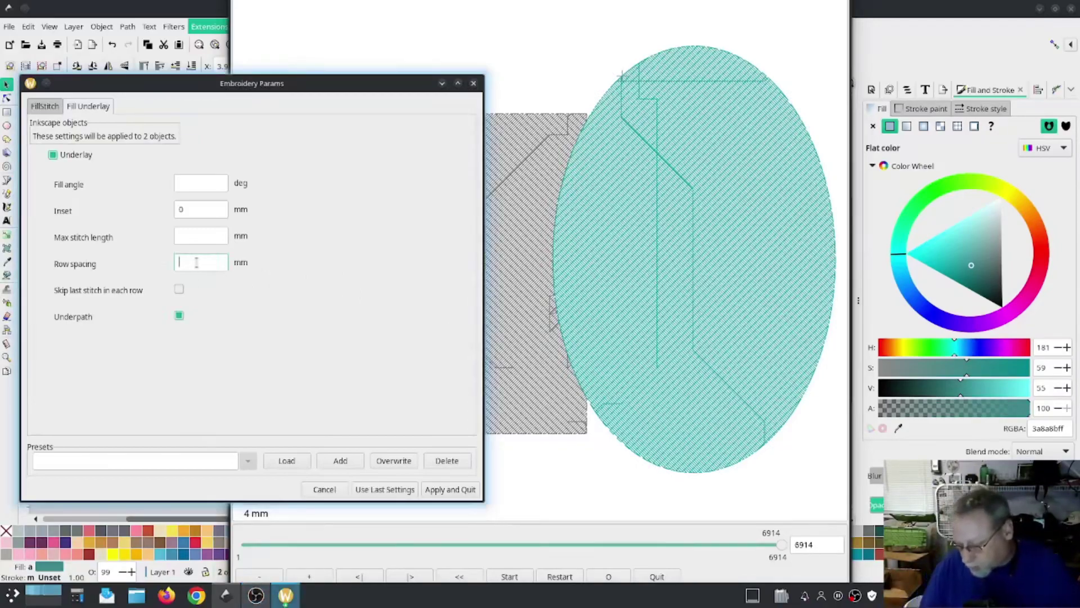
type(".75")
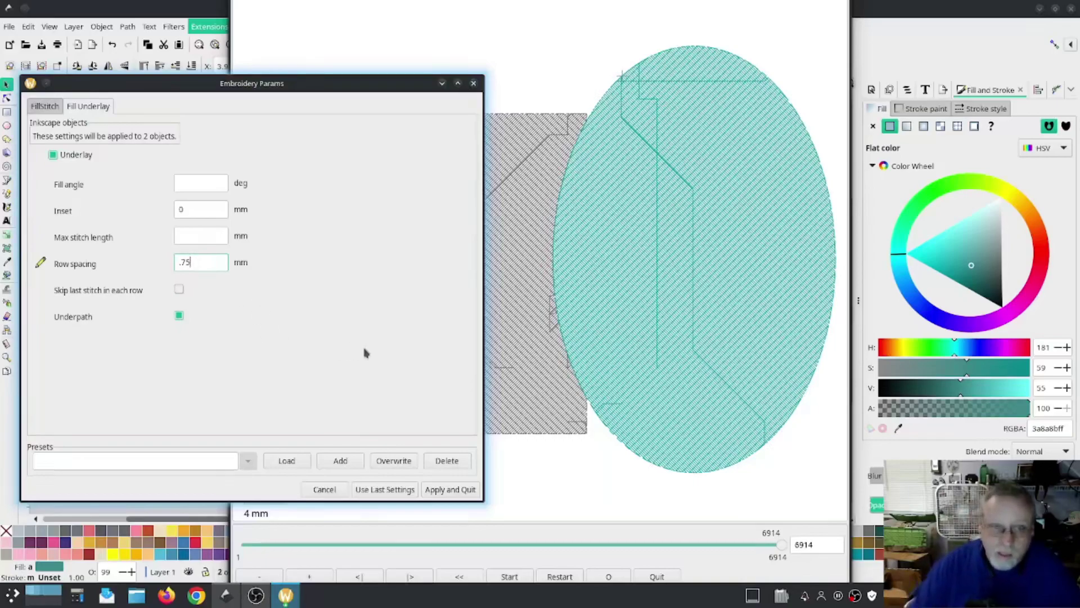
triple_click(209, 263)
type("1")
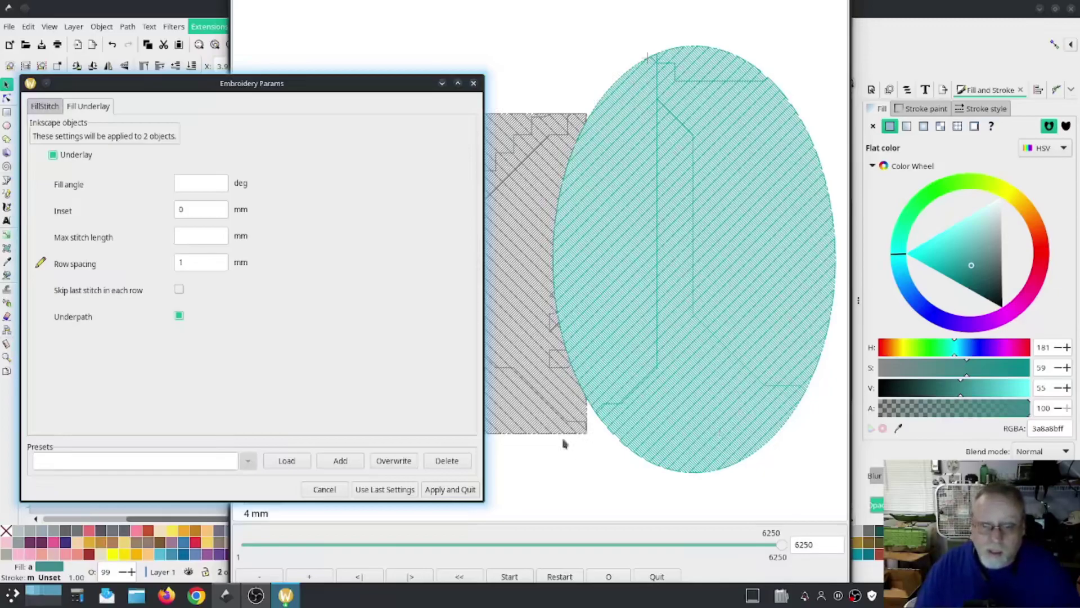
left_click(438, 489)
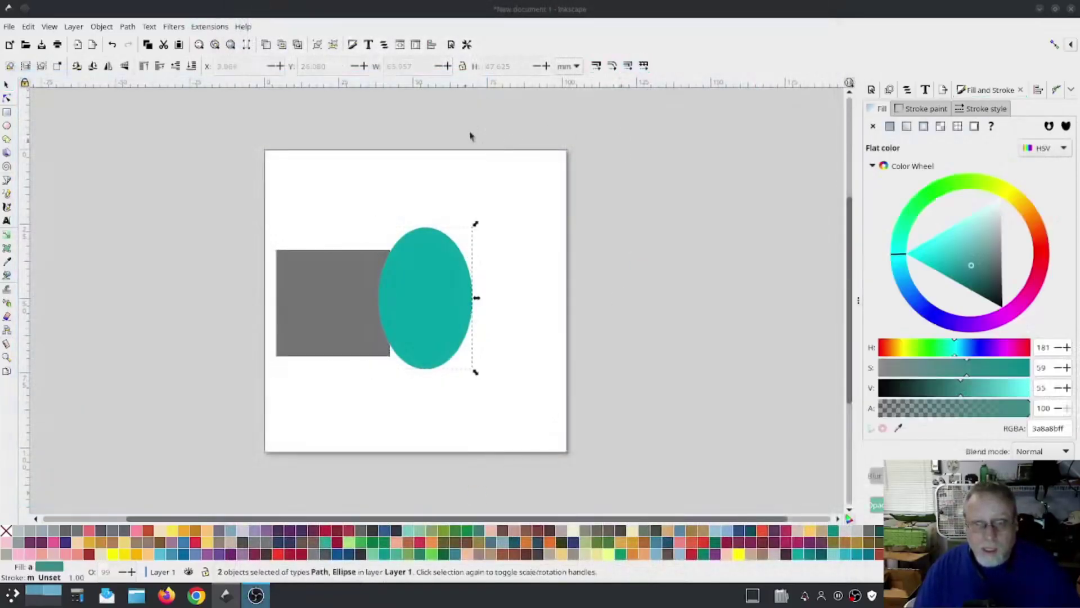
Run the stitch simulation for both selected shapes and speed it up to 512 stitches per second.
left_click(206, 27)
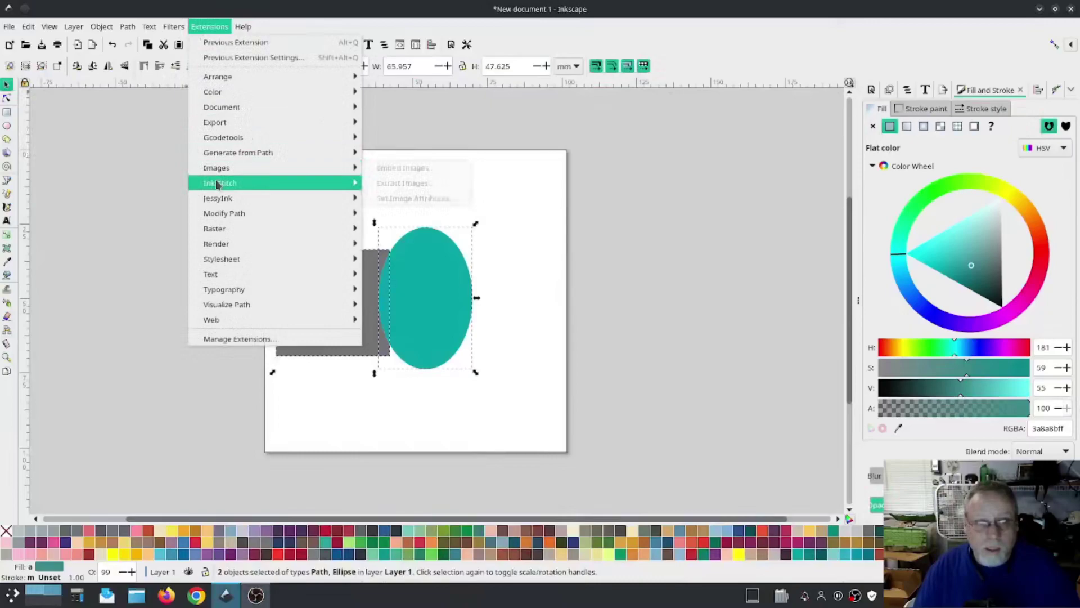
mouse_move(217, 185)
mouse_move(411, 387)
left_click(572, 431)
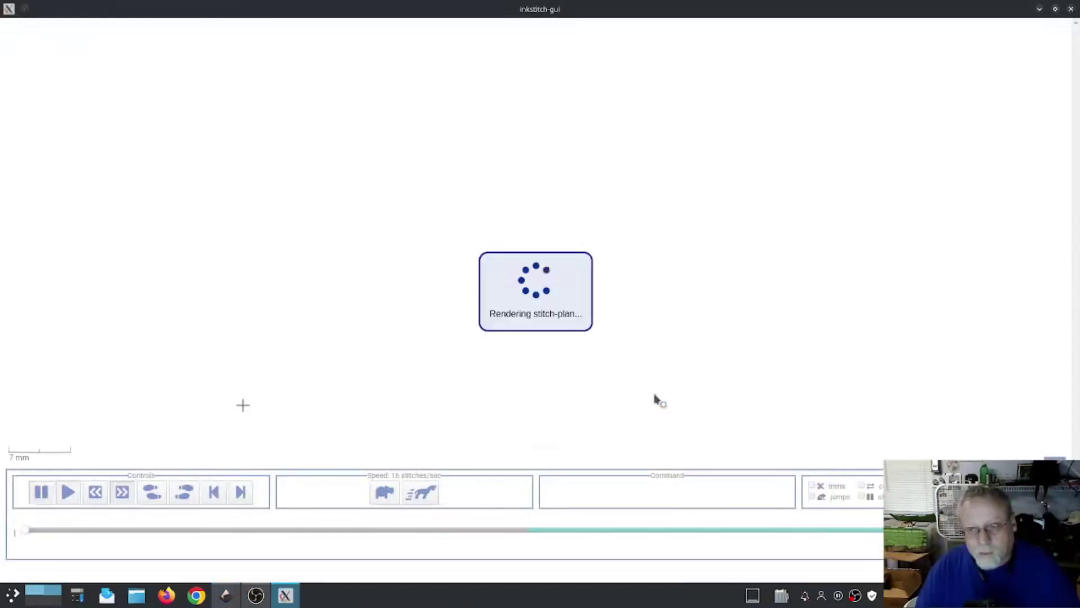
left_click(421, 493)
left_click(421, 493)
left_click(421, 493)
left_click(421, 493)
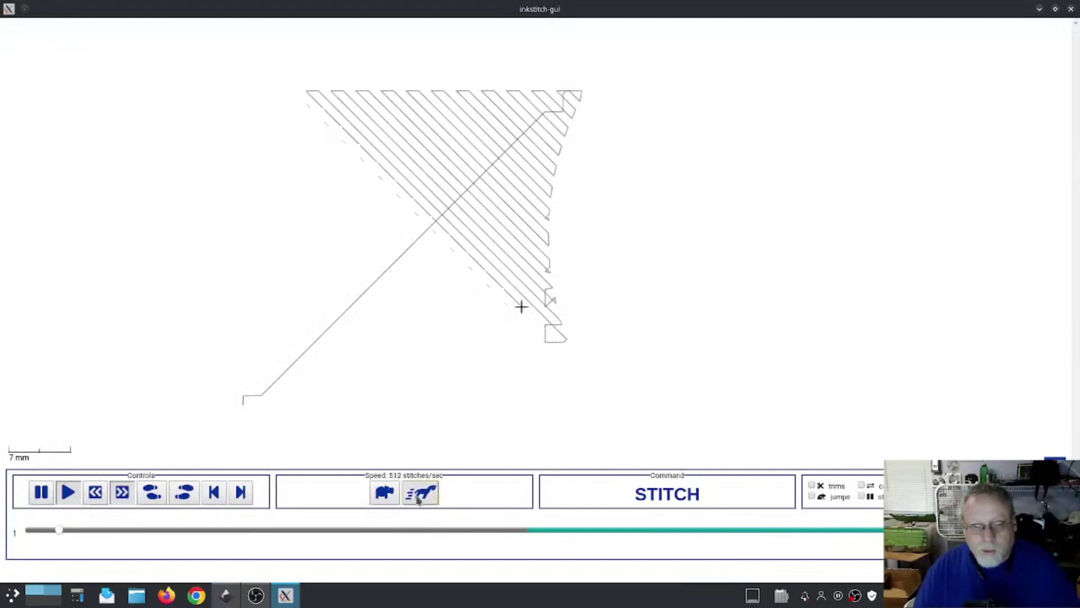
Speed the stitch simulation up to 1024 stitches per second, watch it to the end, and close it.
left_click(422, 493)
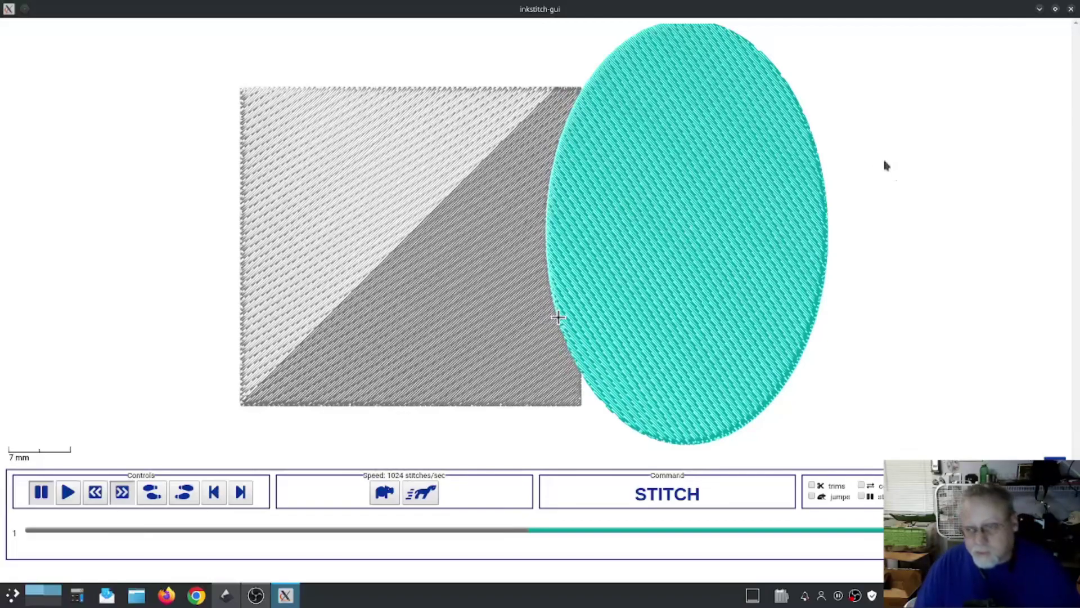
left_click(1071, 8)
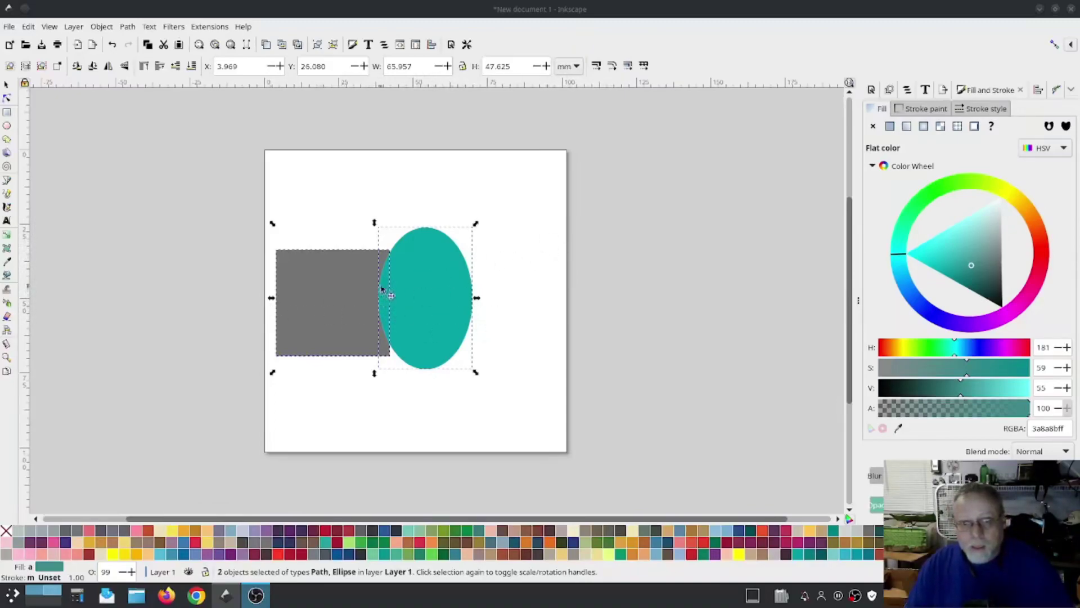
left_click(619, 226)
left_click(619, 225)
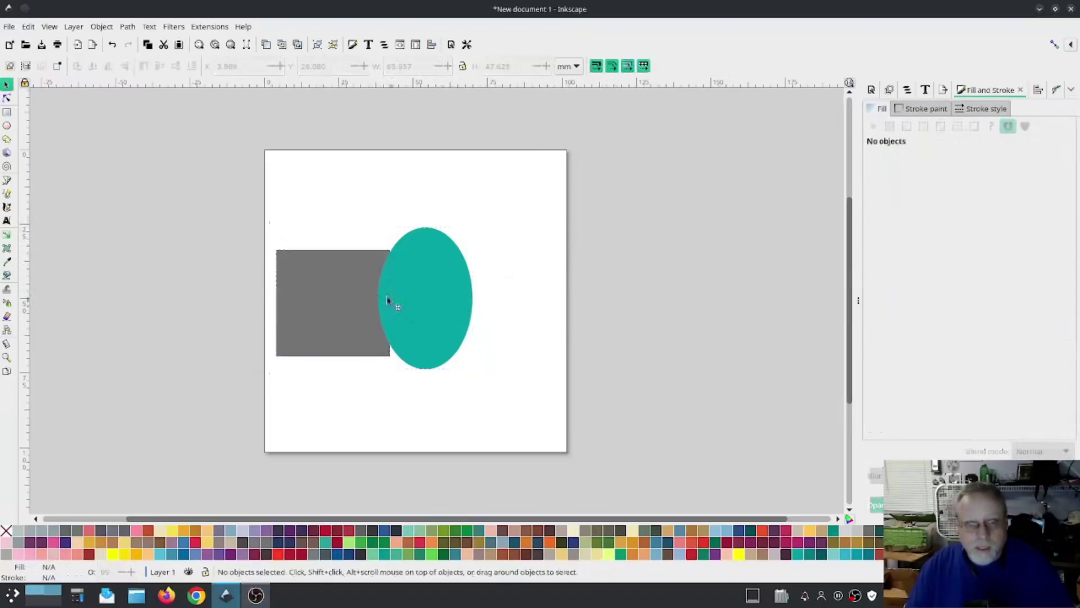
View the stitch preview of the grey shape alone in Ink/Stitch Params and close it without changing any settings.
left_click(332, 292)
left_click(201, 26)
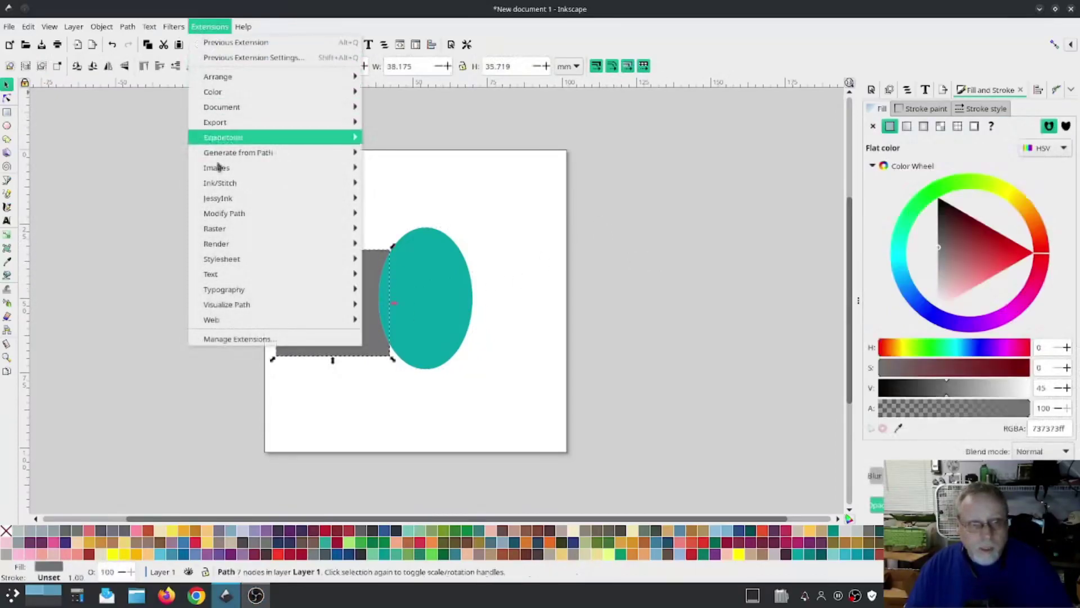
mouse_move(220, 183)
left_click(415, 274)
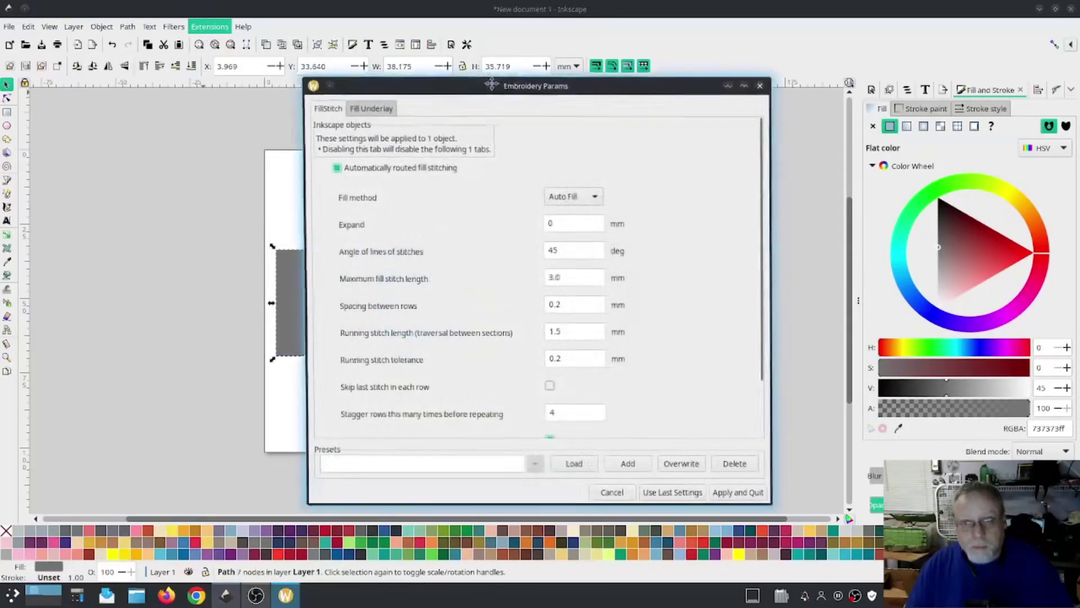
left_click_drag(491, 85, 249, 69)
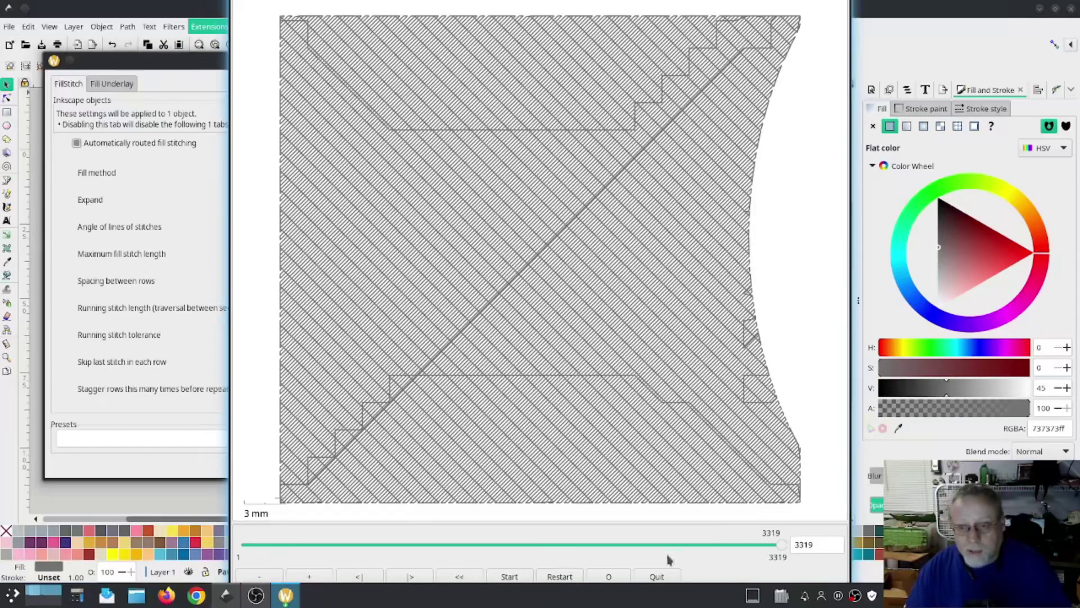
left_click(656, 577)
left_click(348, 466)
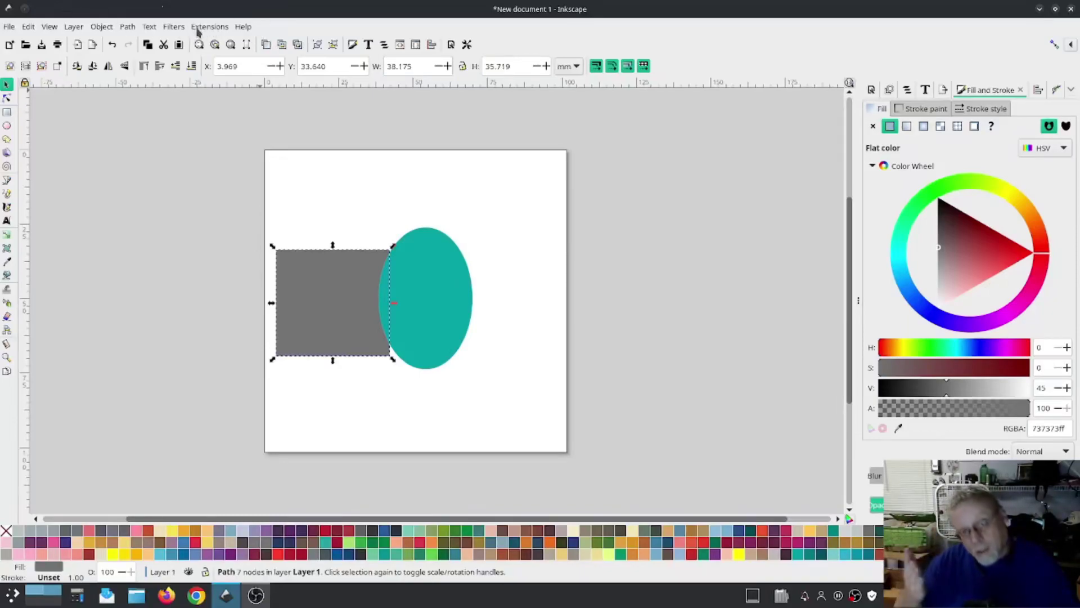
Reopen the Ink/Stitch Params for the grey shape and bring the settings in front of the stitch preview.
left_click(206, 28)
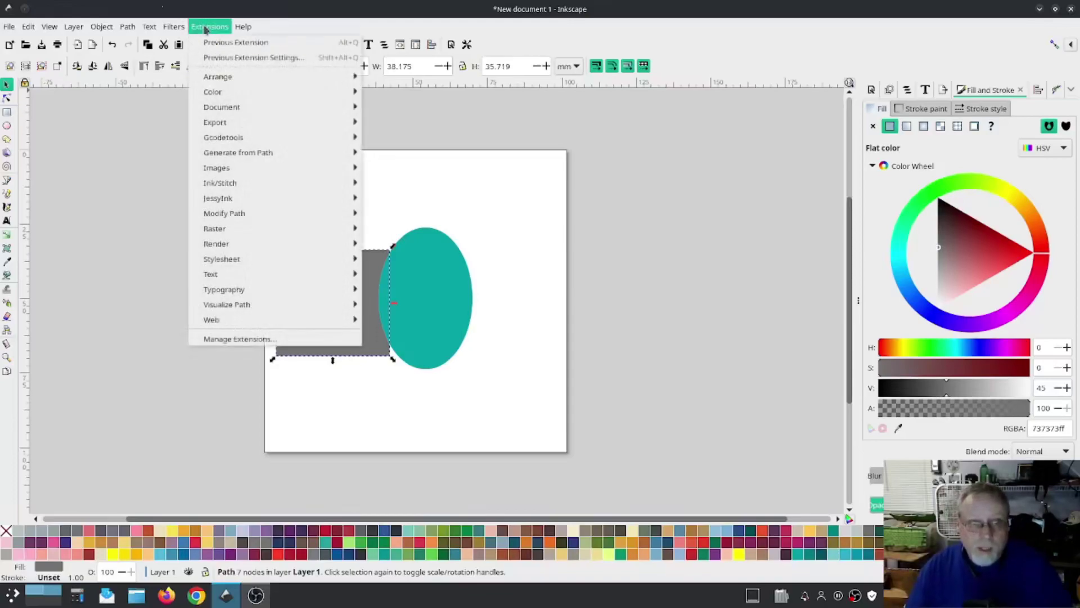
mouse_move(260, 184)
left_click(397, 274)
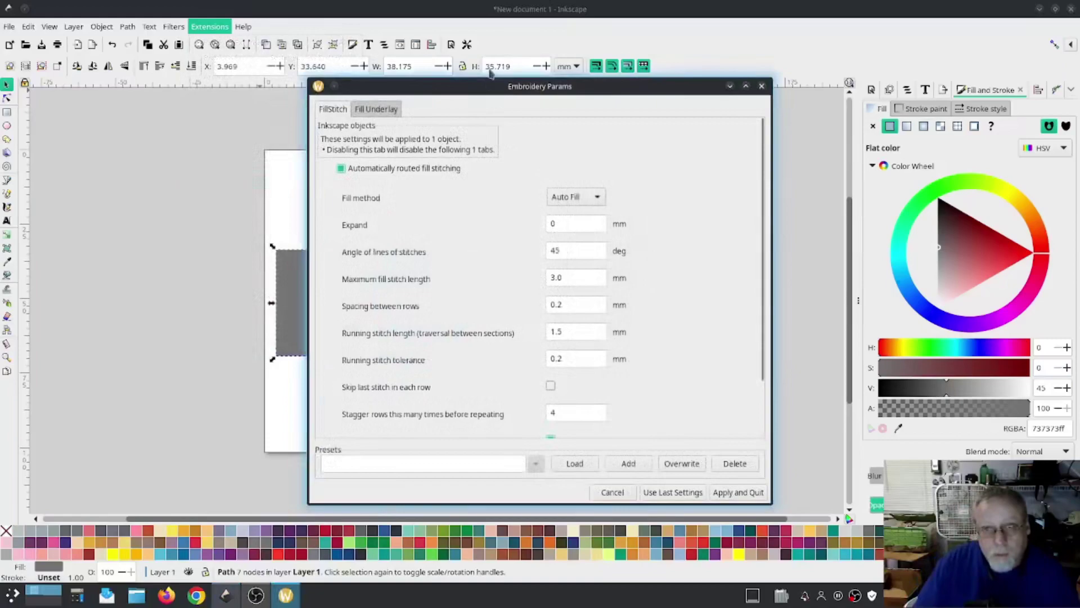
left_click_drag(388, 85, 77, 47)
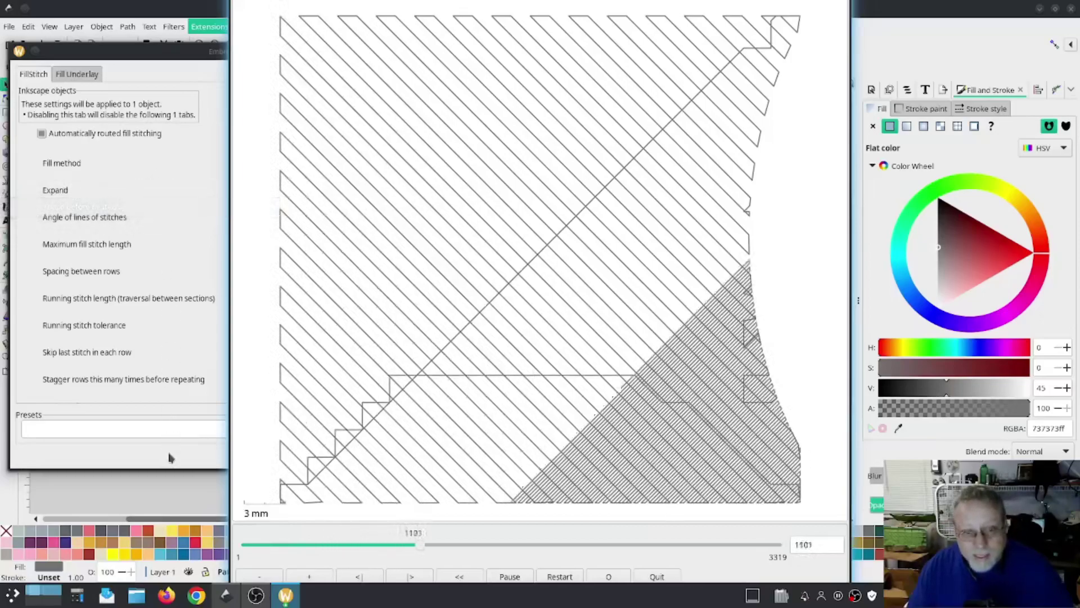
left_click(195, 361)
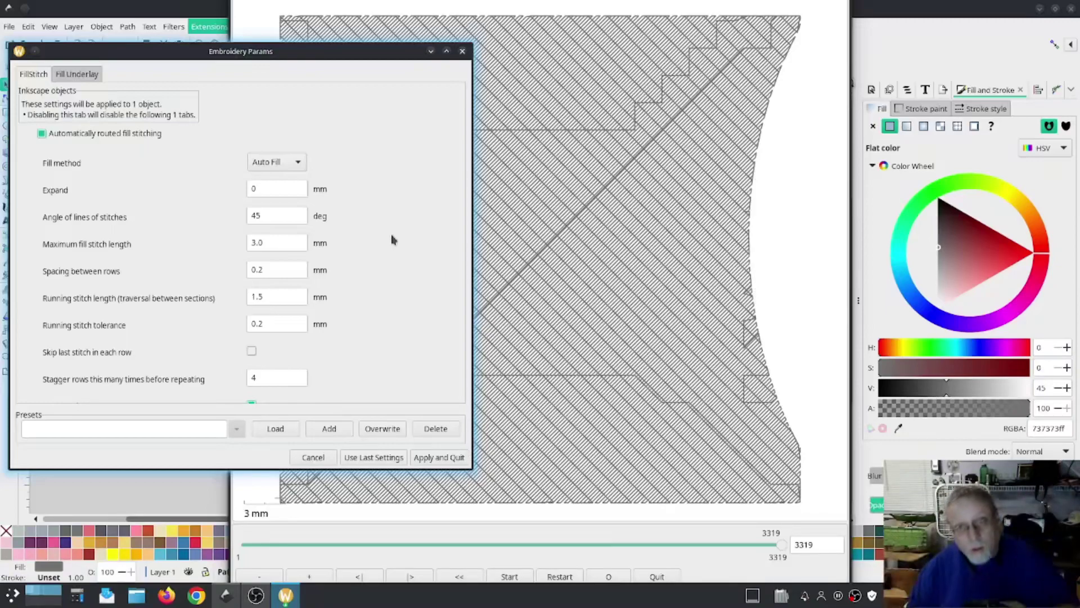
Try an Expand value of 5 mm for the grey shape's fill and inspect the stitch preview.
left_click(279, 190)
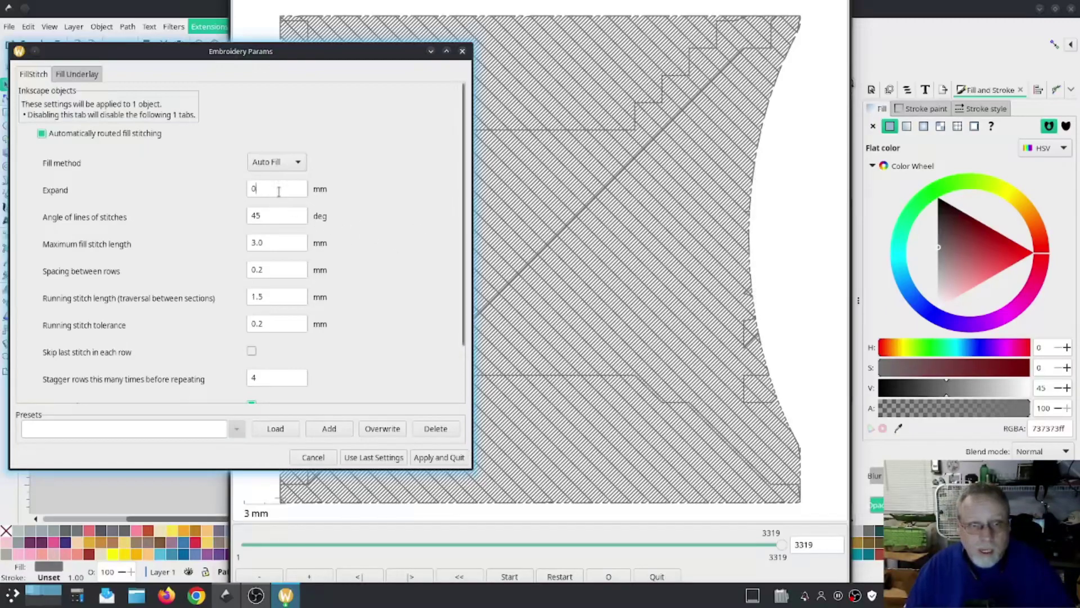
key("BackSpace")
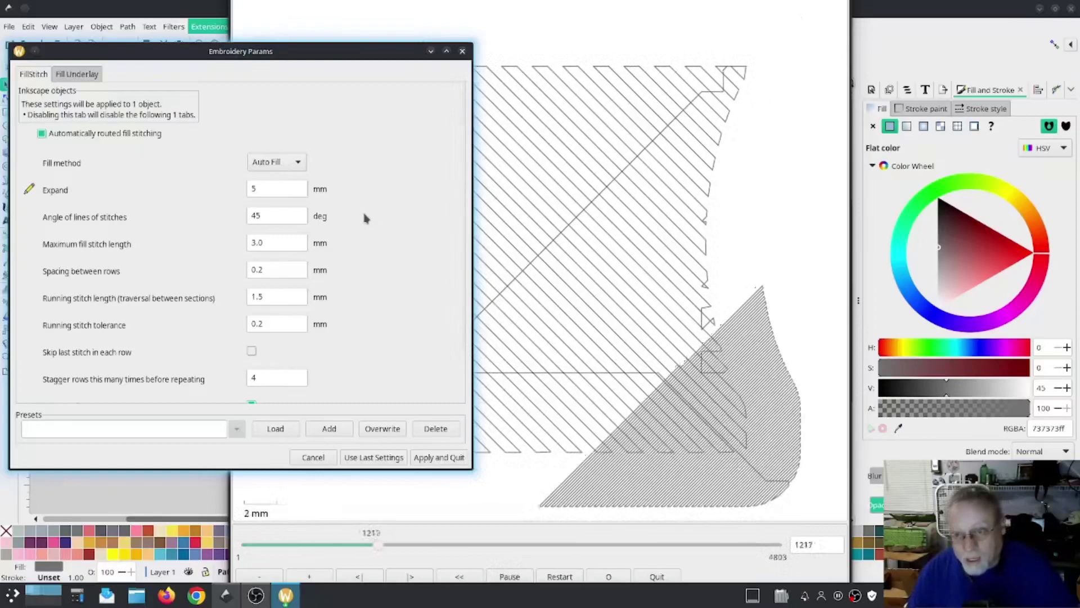
left_click(612, 282)
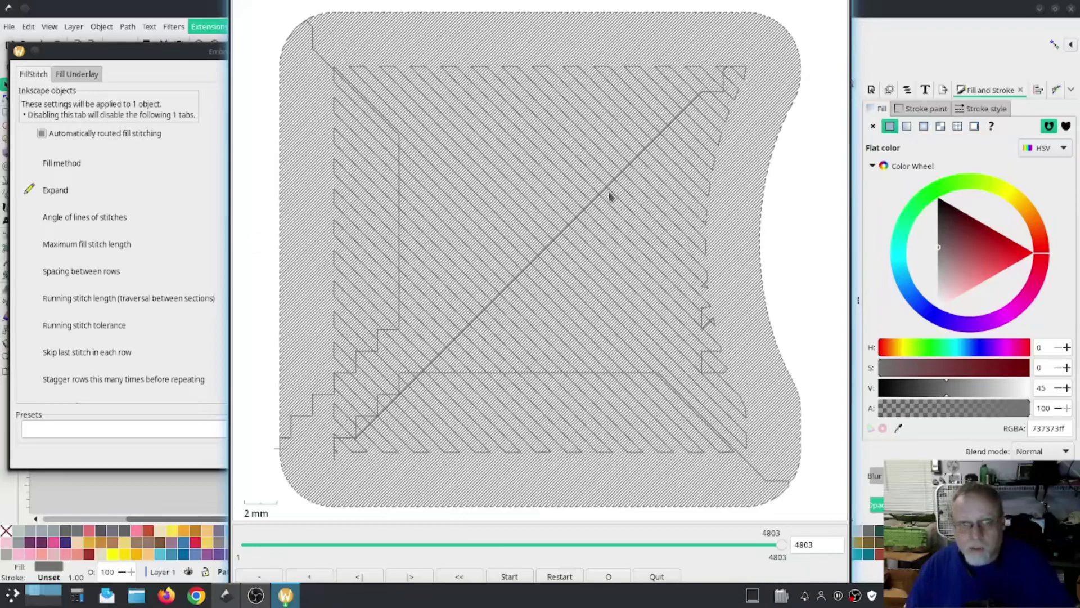
Set the grey shape's fill Expand to .2 mm, review its fill underlay settings, and apply the params.
left_click(183, 162)
double_click(253, 189)
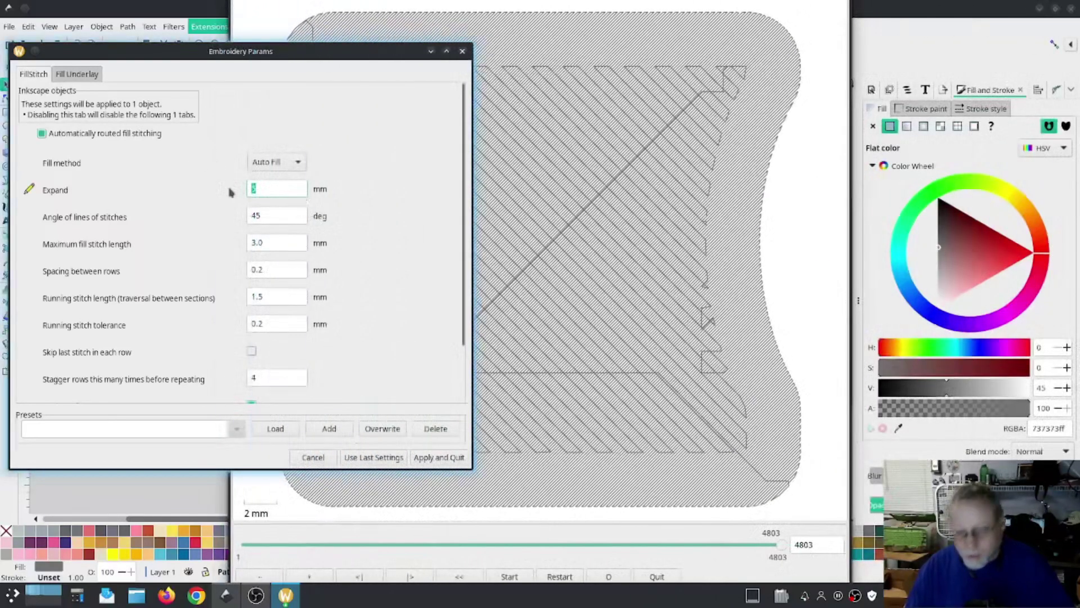
key("BackSpace")
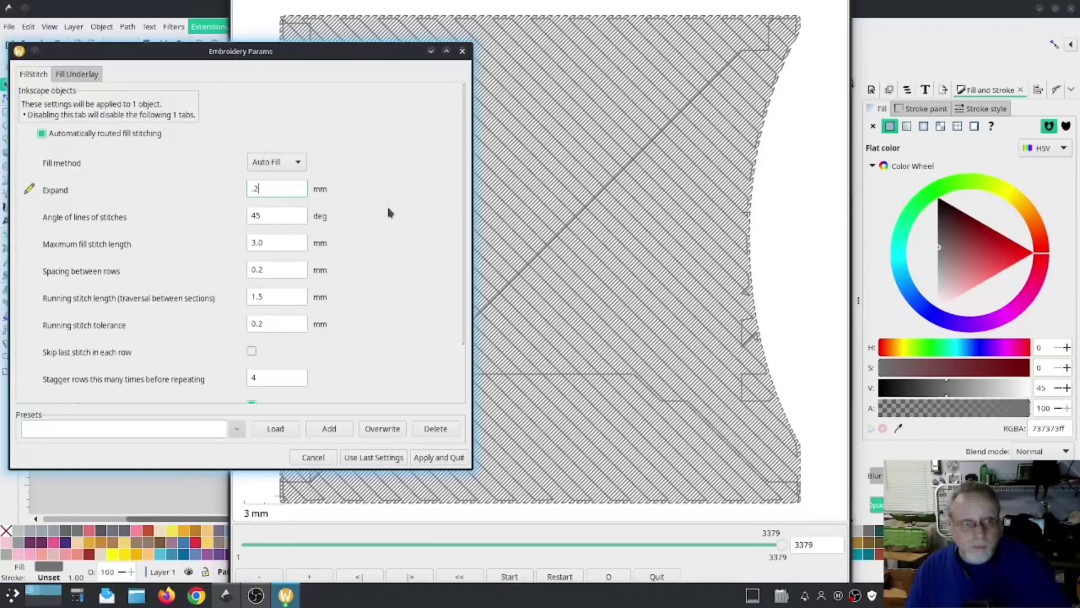
scroll(404, 330, "down", 2)
scroll(404, 330, "up", 2)
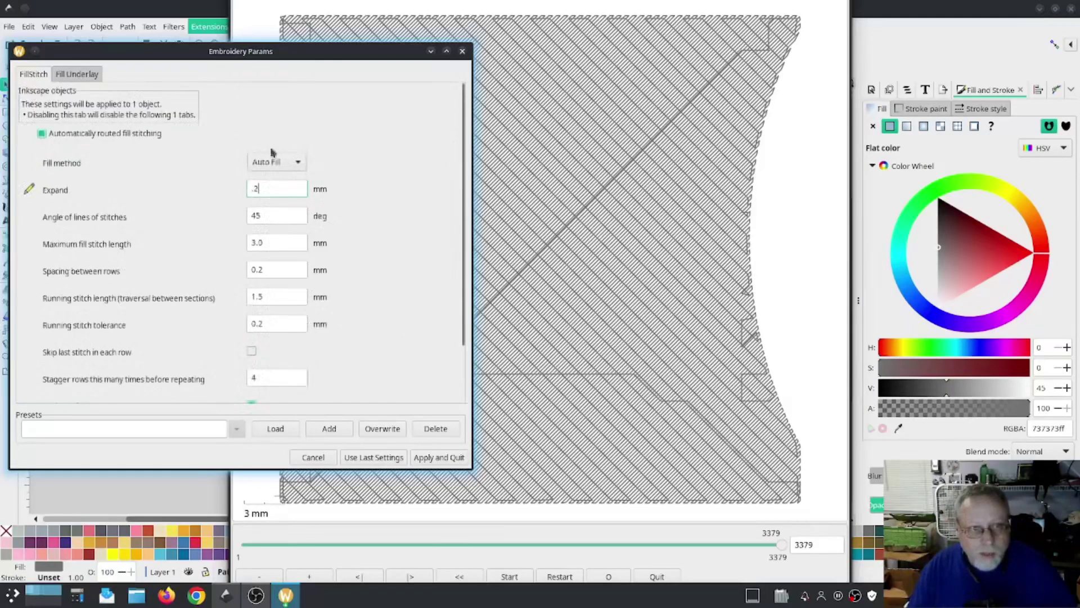
left_click(77, 74)
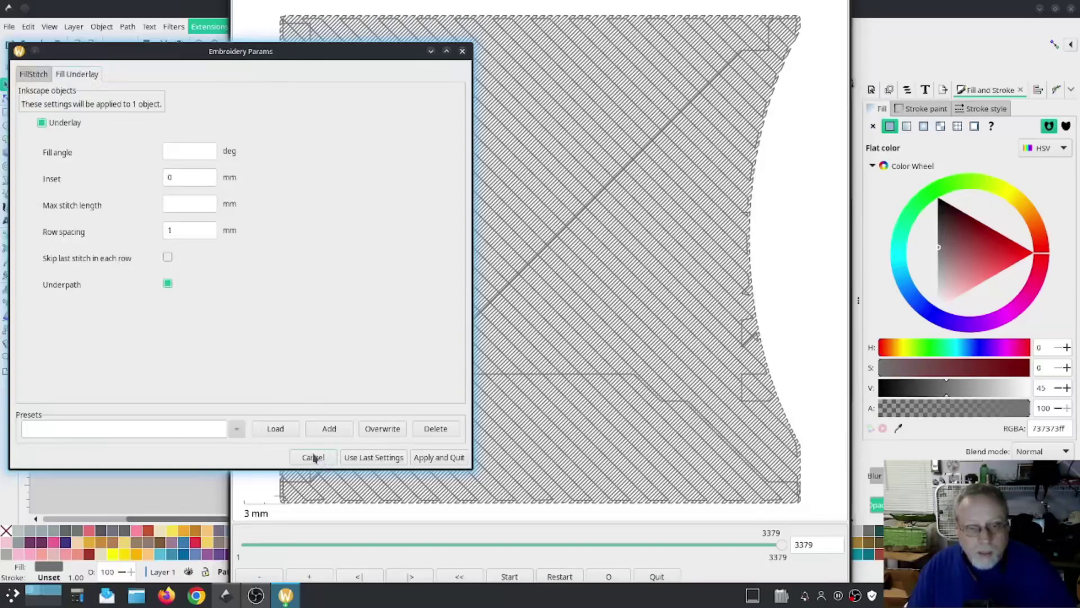
left_click(443, 461)
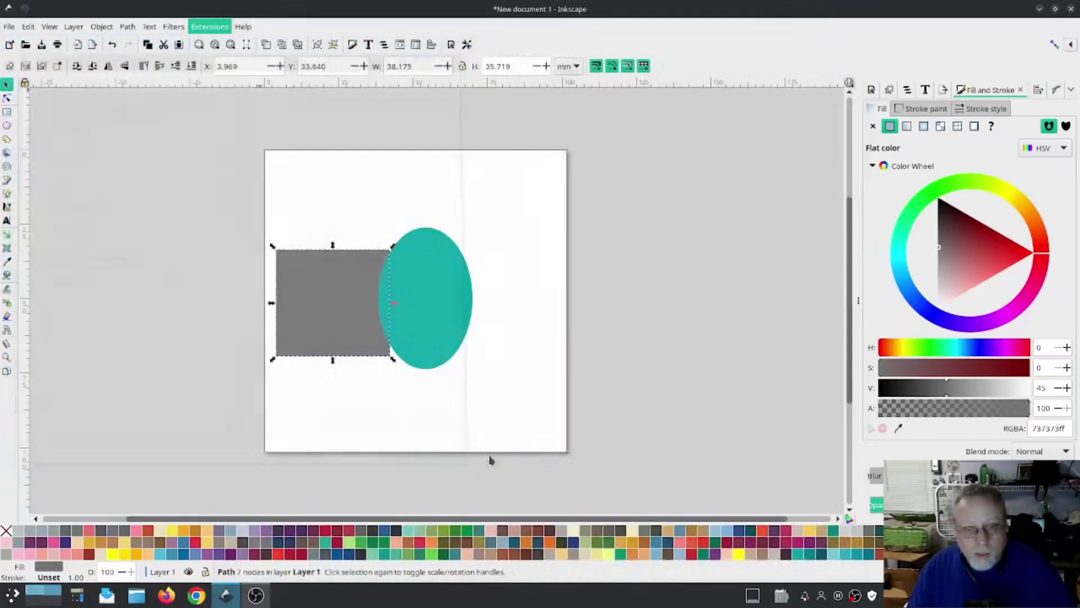
Set the teal ellipse's fill Expand to 0.1 mm in Ink/Stitch Params, apply it, and dismiss the script message.
left_click(454, 294)
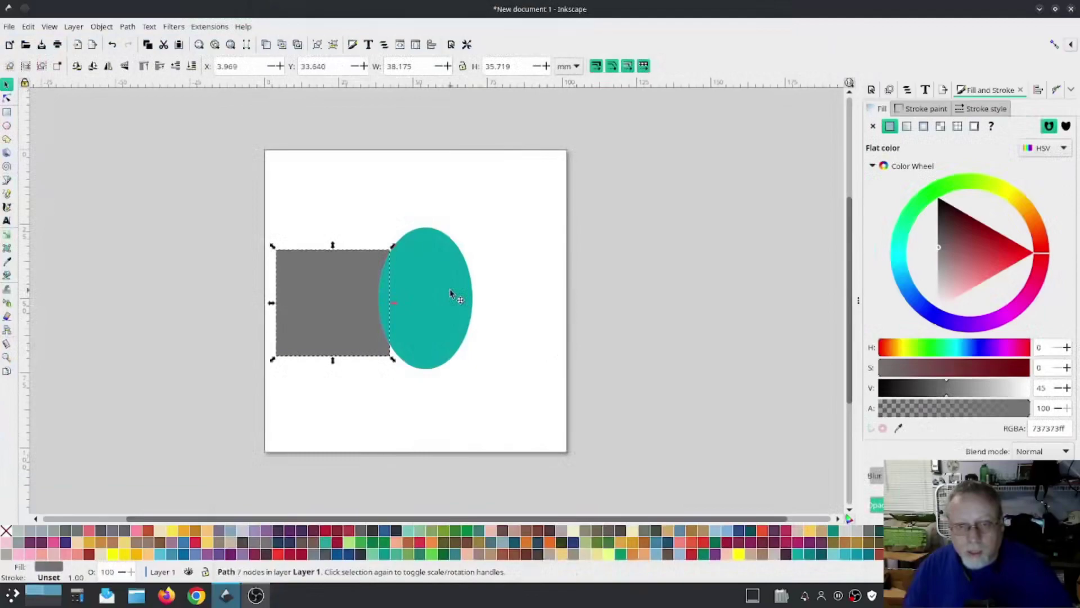
left_click(209, 27)
mouse_move(247, 183)
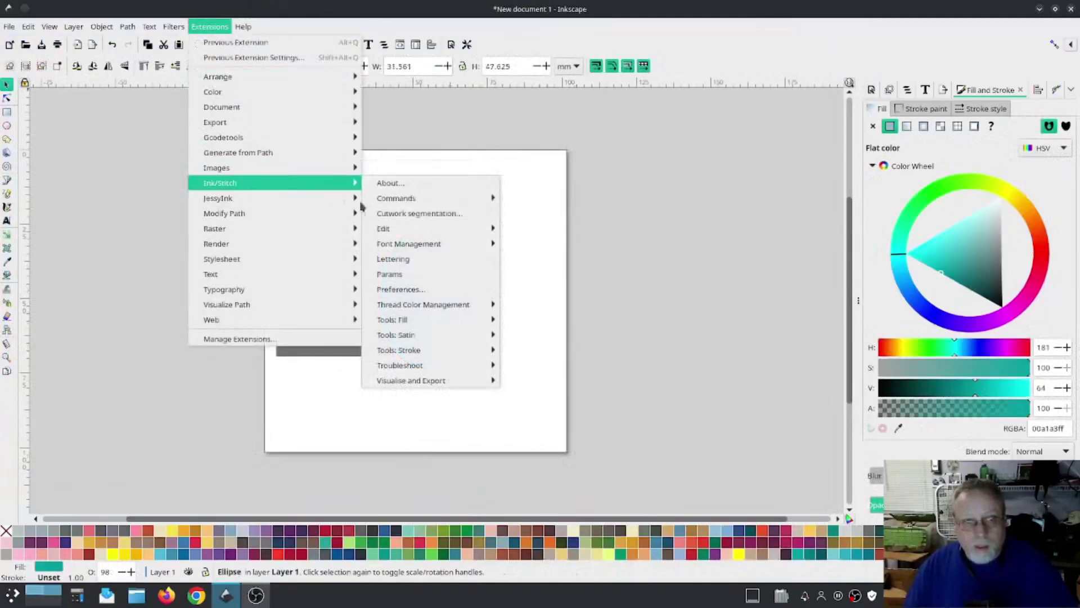
left_click(389, 274)
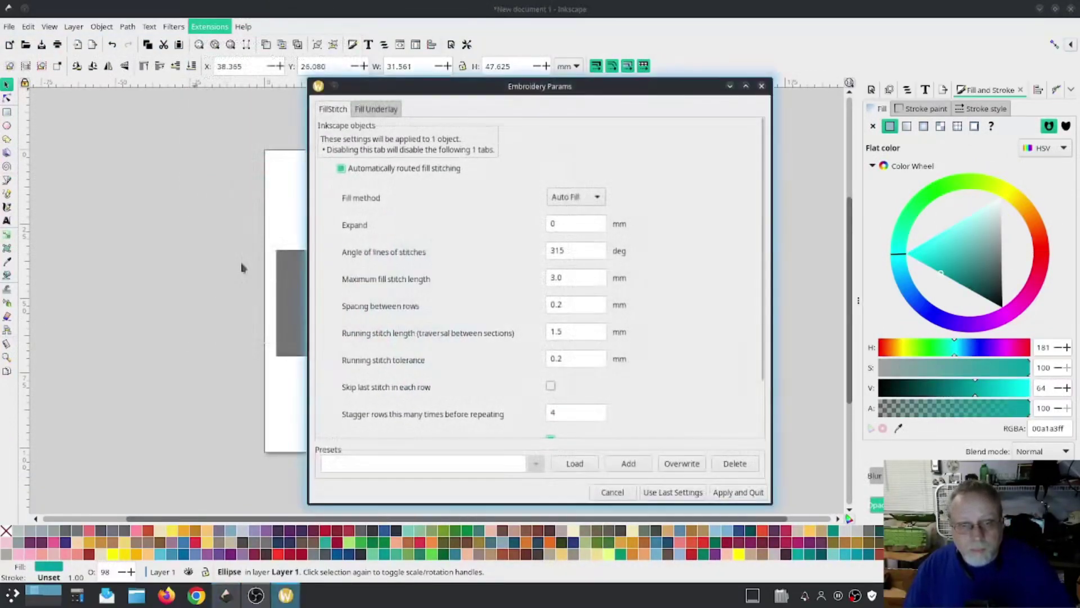
left_click_drag(403, 64, 157, 69)
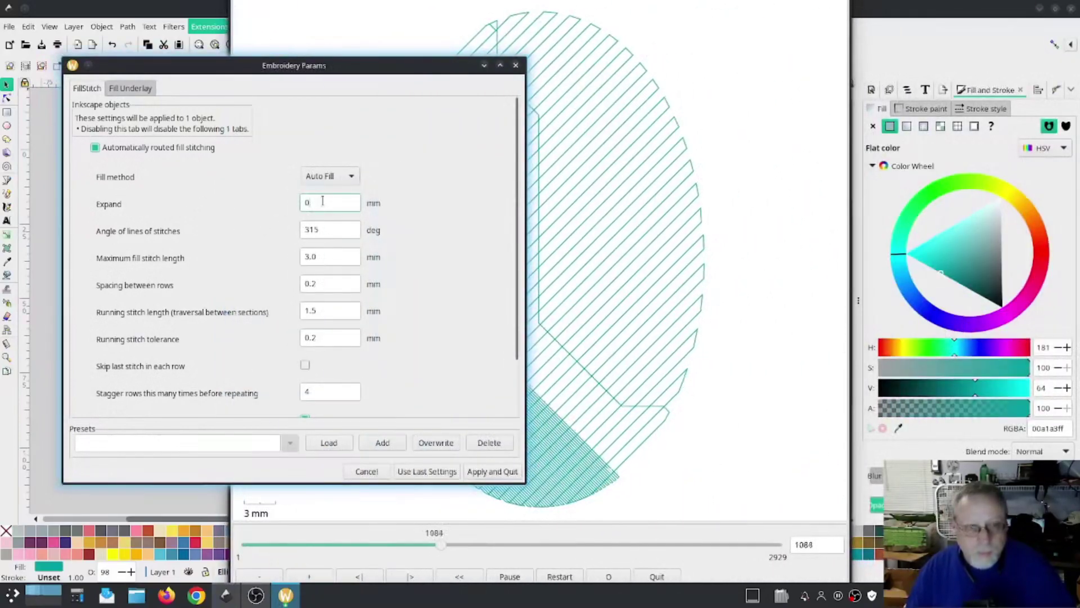
type(".1")
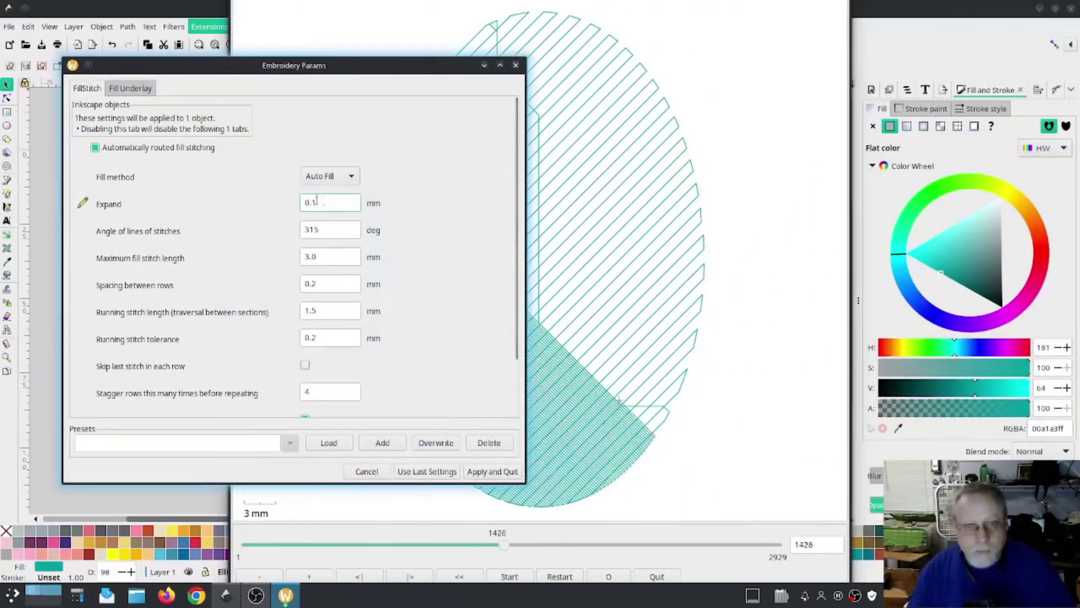
left_click(500, 474)
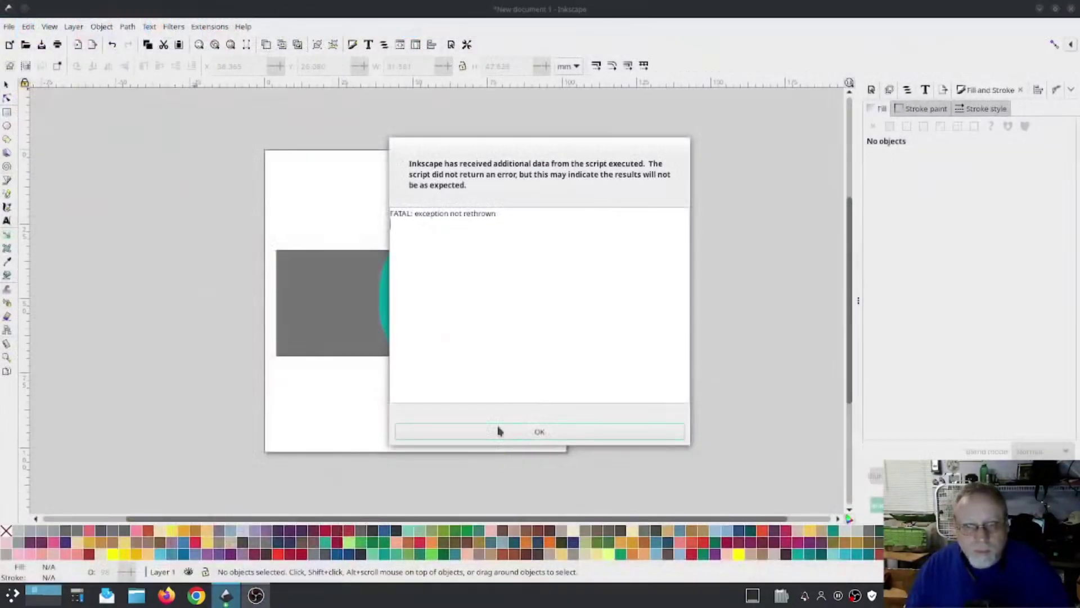
left_click(498, 431)
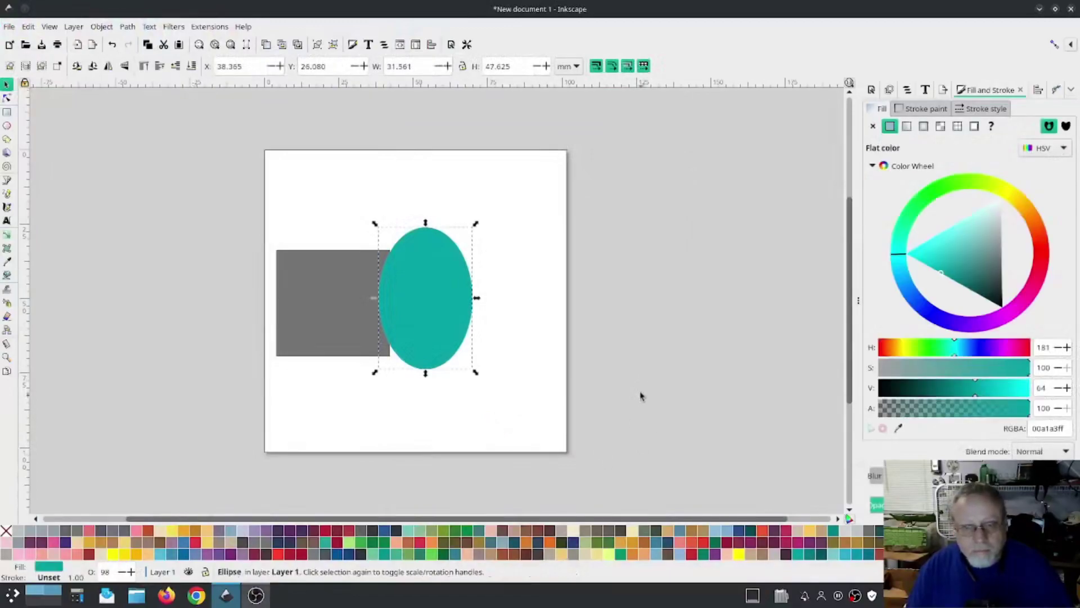
left_click(618, 348)
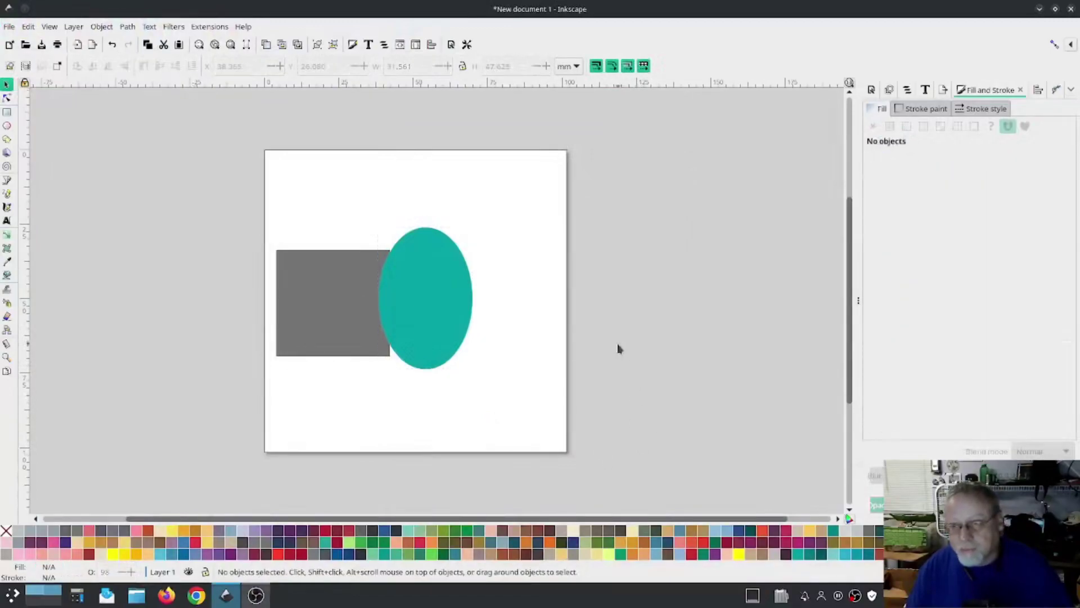
Check the teal ellipse's Expand value in Ink/Stitch Params, then cancel and deselect the ellipse.
left_click(437, 293)
left_click(210, 26)
mouse_move(239, 183)
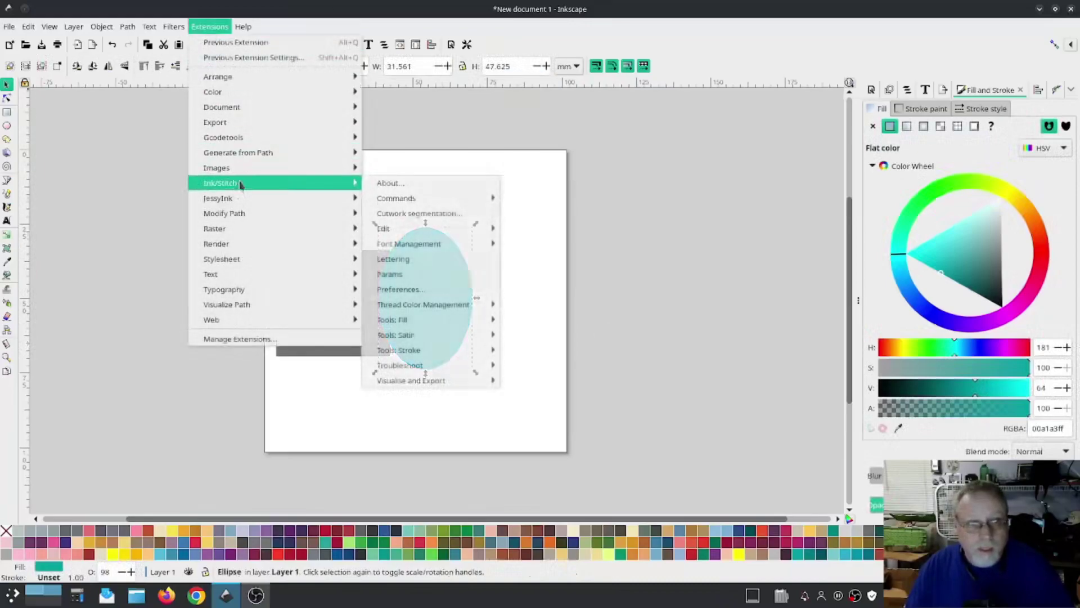
left_click(404, 275)
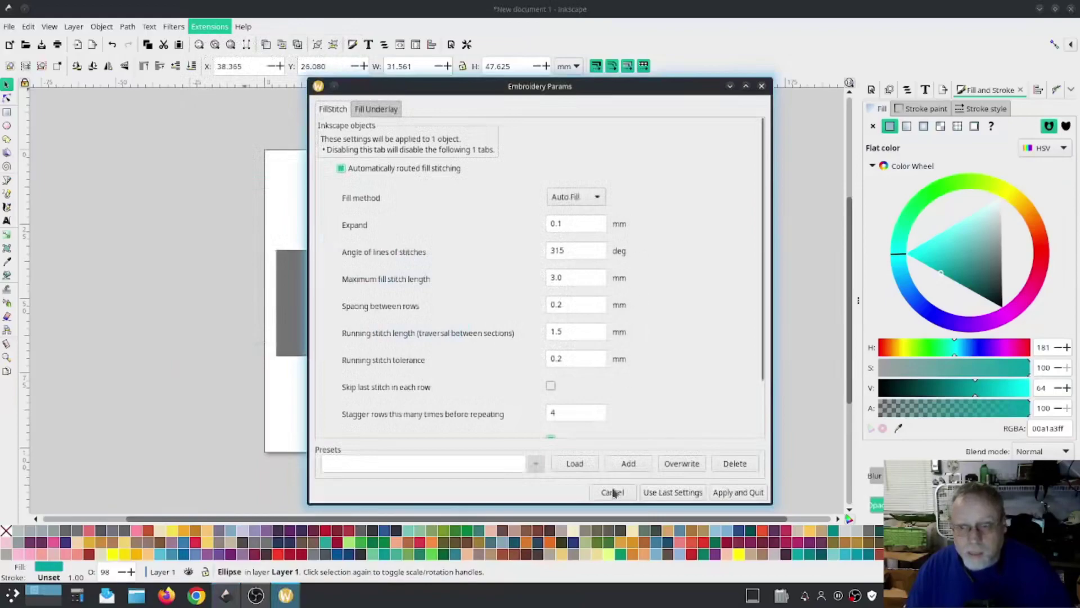
left_click(611, 488)
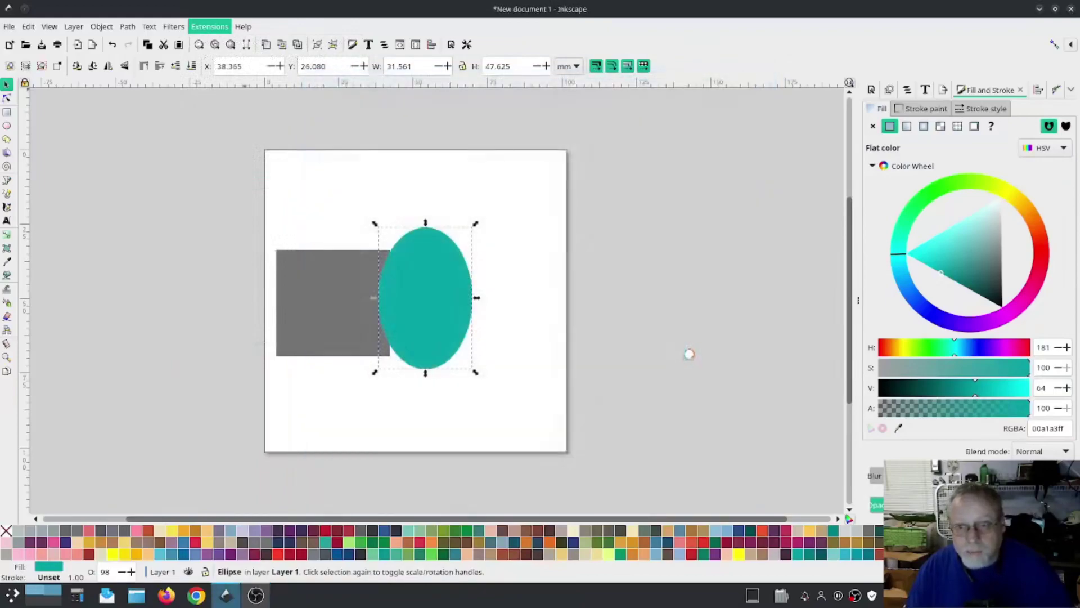
left_click(673, 311)
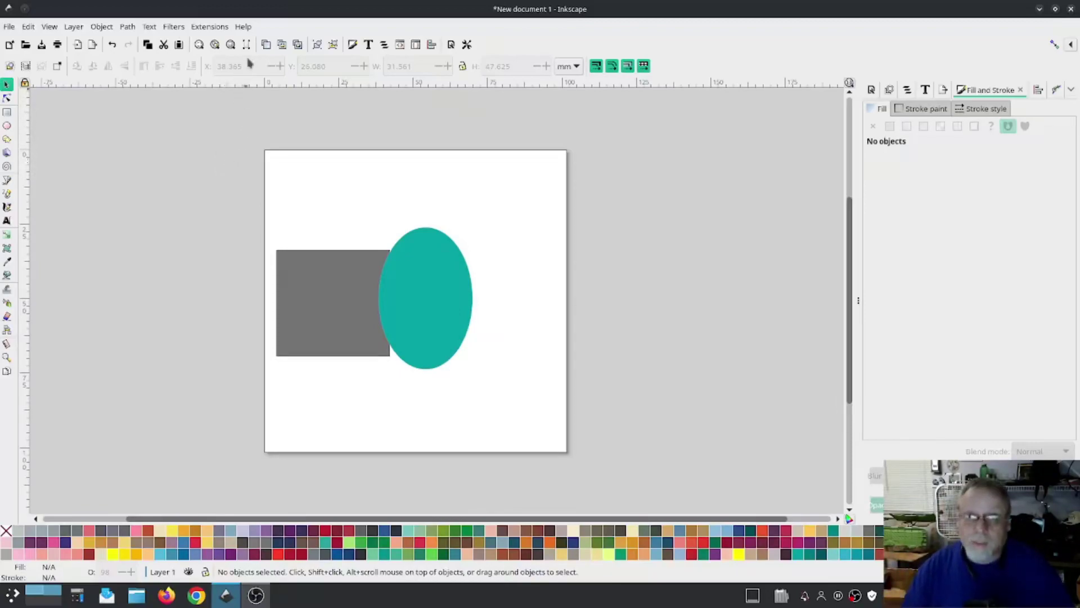
left_click(203, 27)
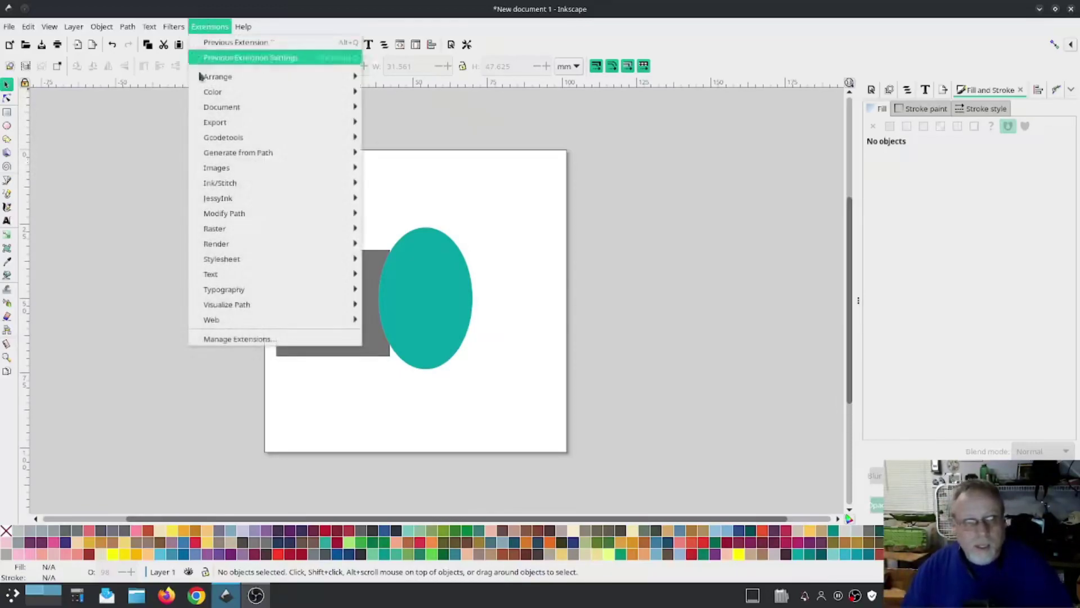
mouse_move(229, 181)
left_click(724, 269)
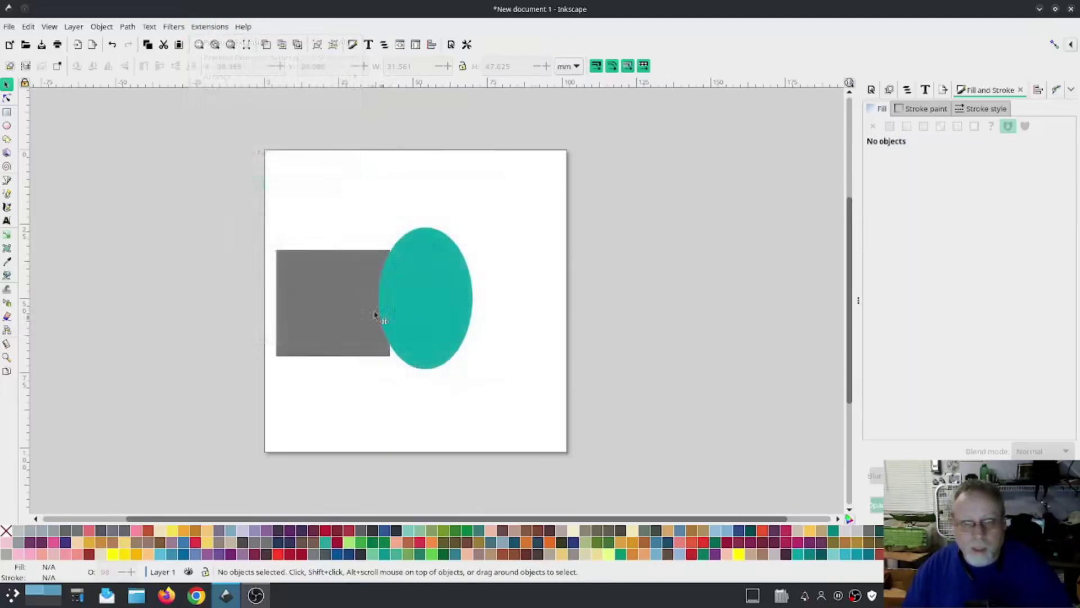
Attach Ink/Stitch fill stitch starting position and fill stitch ending position commands to the grey shape.
left_click(379, 313)
left_click(224, 27)
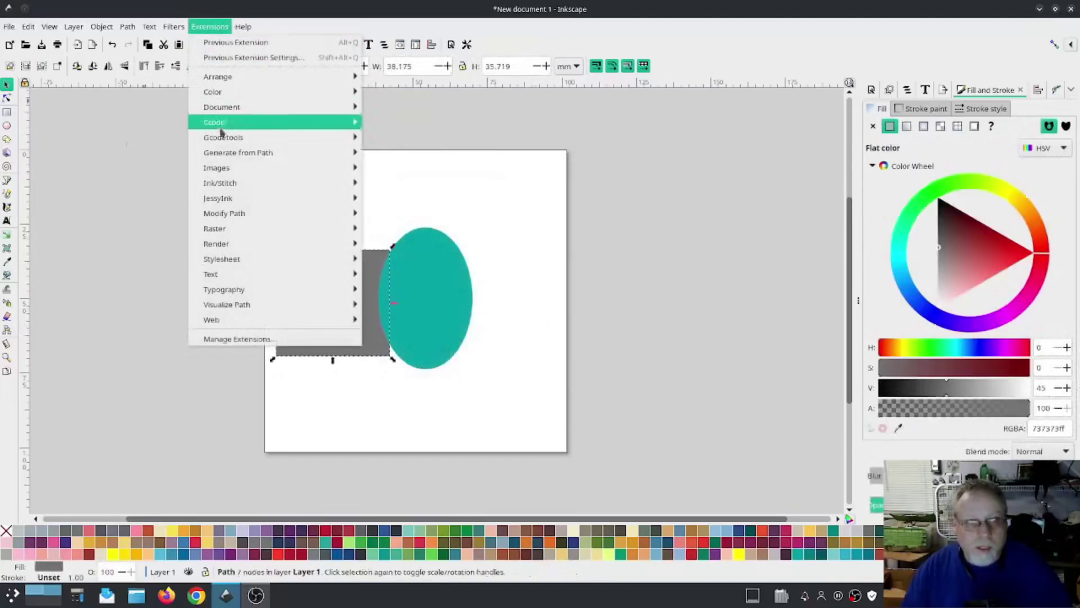
mouse_move(225, 186)
mouse_move(431, 201)
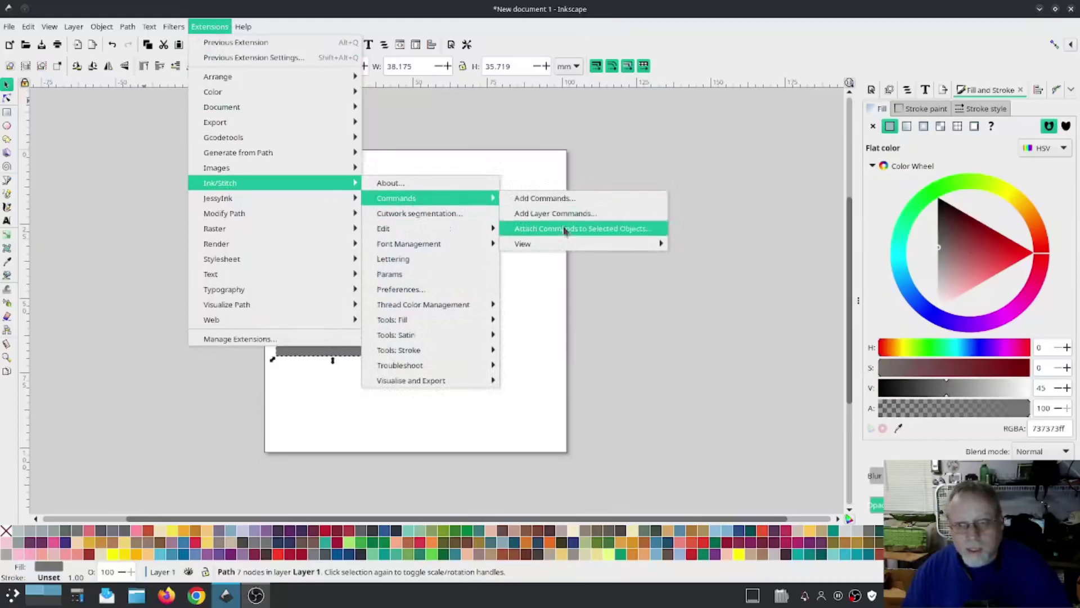
left_click(565, 229)
left_click(462, 323)
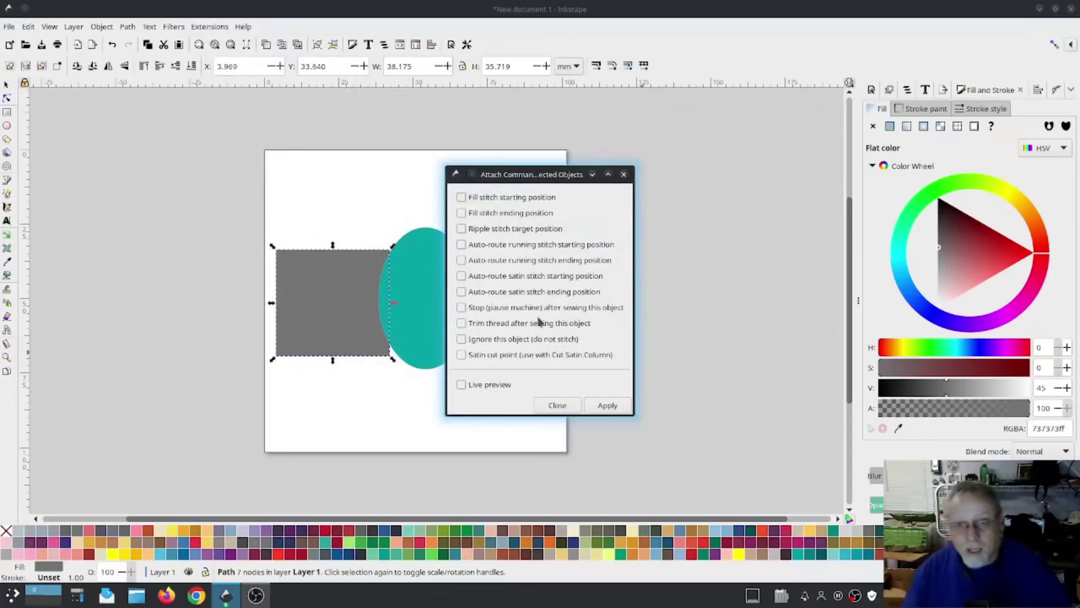
left_click(461, 197)
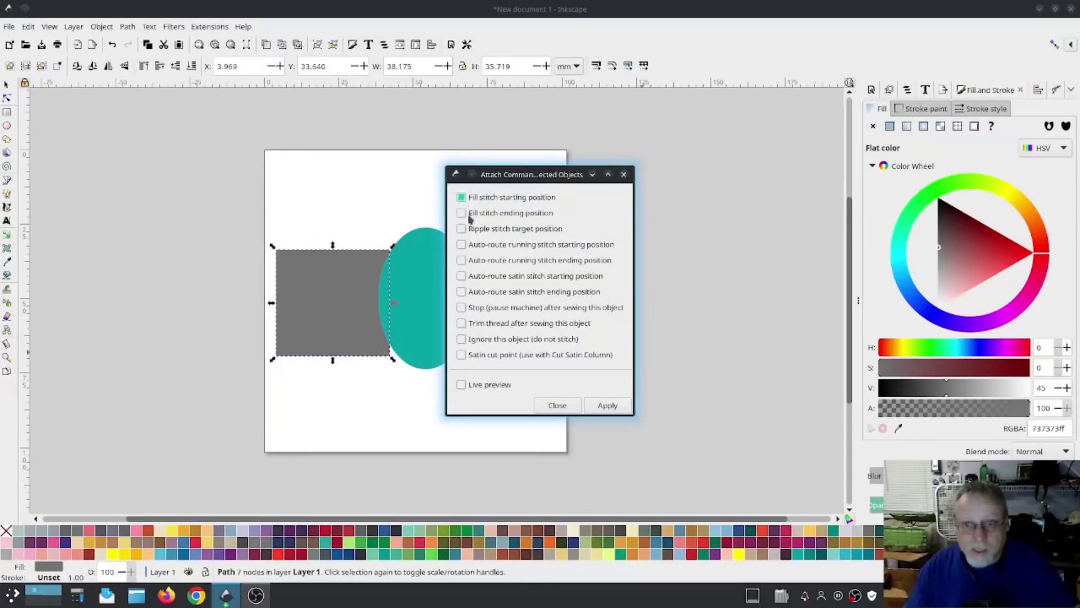
left_click(461, 213)
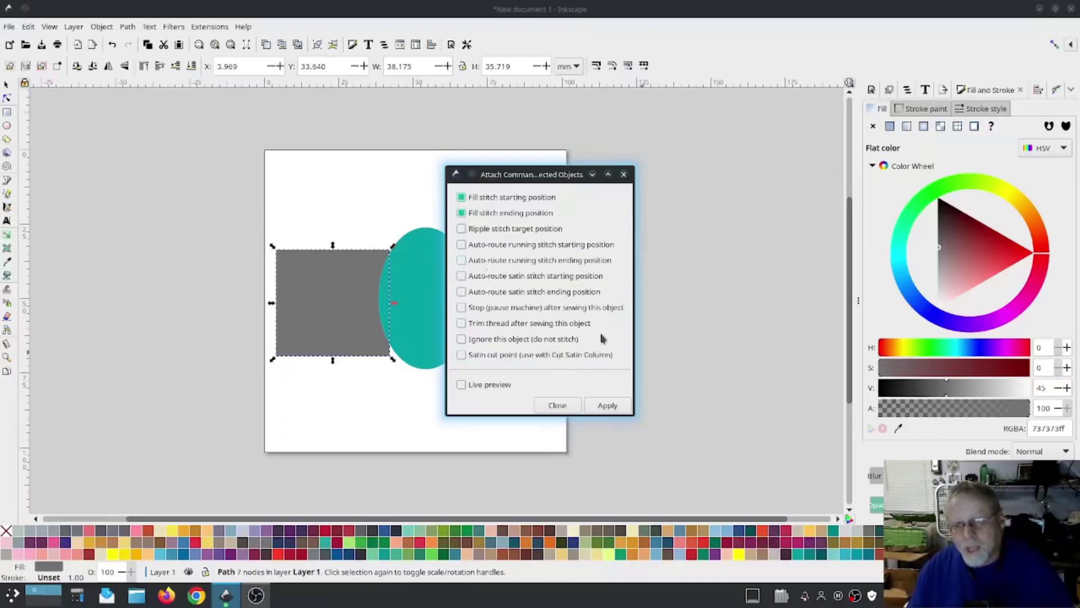
left_click(613, 406)
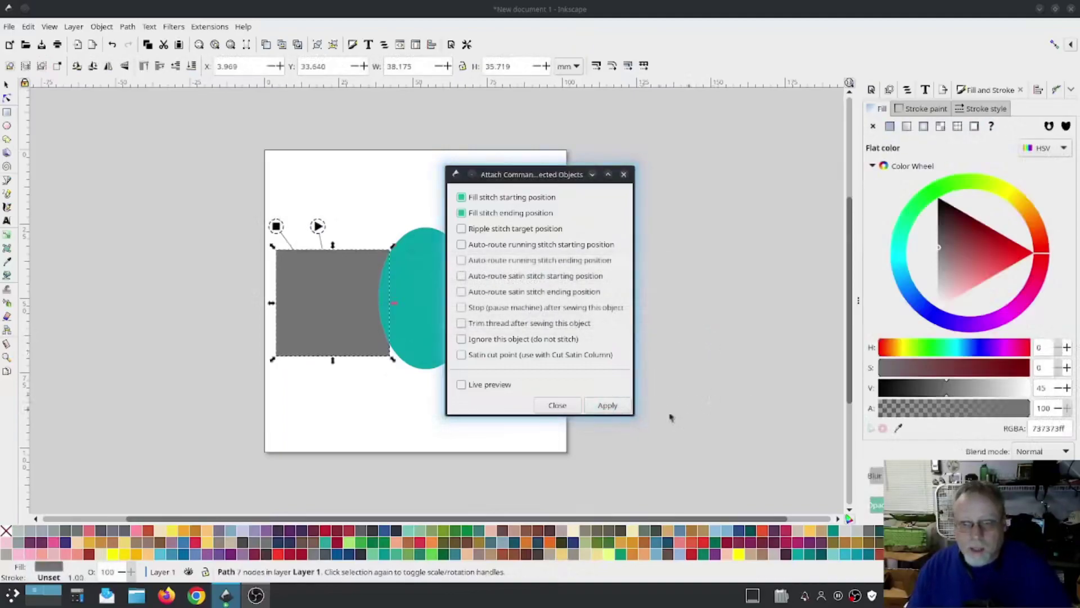
left_click(557, 405)
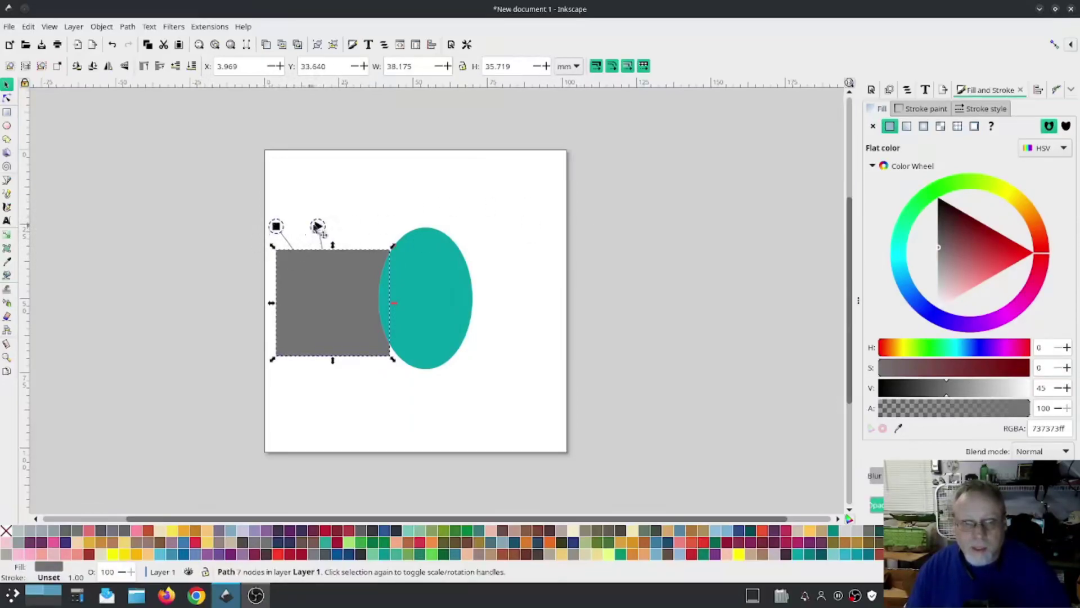
Move the grey shape's start marker outside its left edge and its end marker to the lower part of the edge meeting the ellipse.
left_click_drag(318, 226, 246, 291)
mouse_move(278, 227)
left_mouse_down()
mouse_move(336, 251)
mouse_move(410, 306)
mouse_move(423, 368)
mouse_move(415, 376)
mouse_move(398, 325)
left_mouse_up()
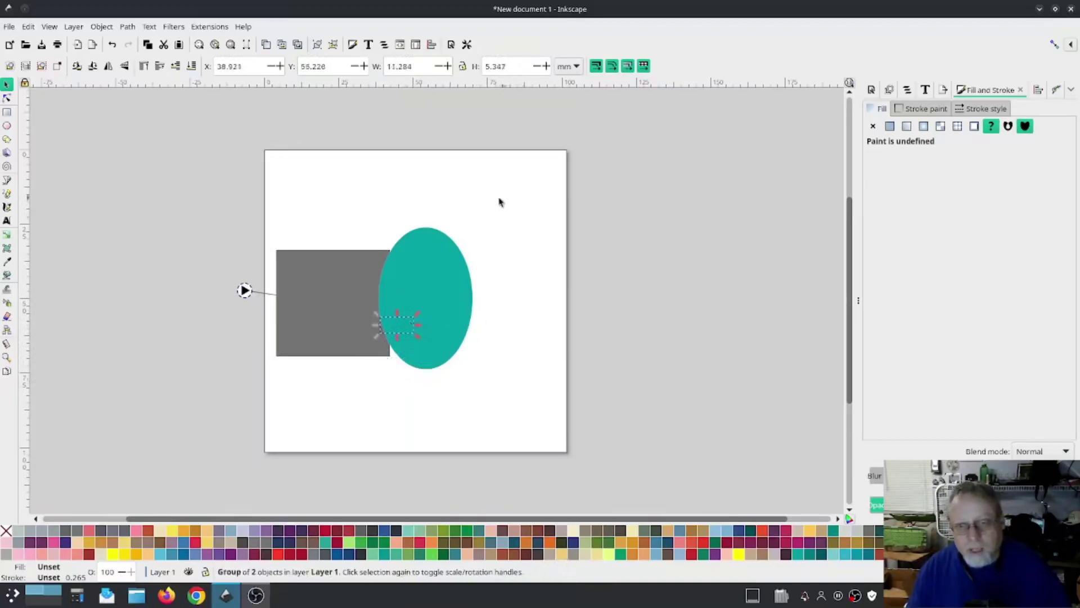
left_click(373, 123)
Inspect the grey shape's stitch path in the Ink/Stitch Params preview, then cancel without applying changes.
left_click(346, 281)
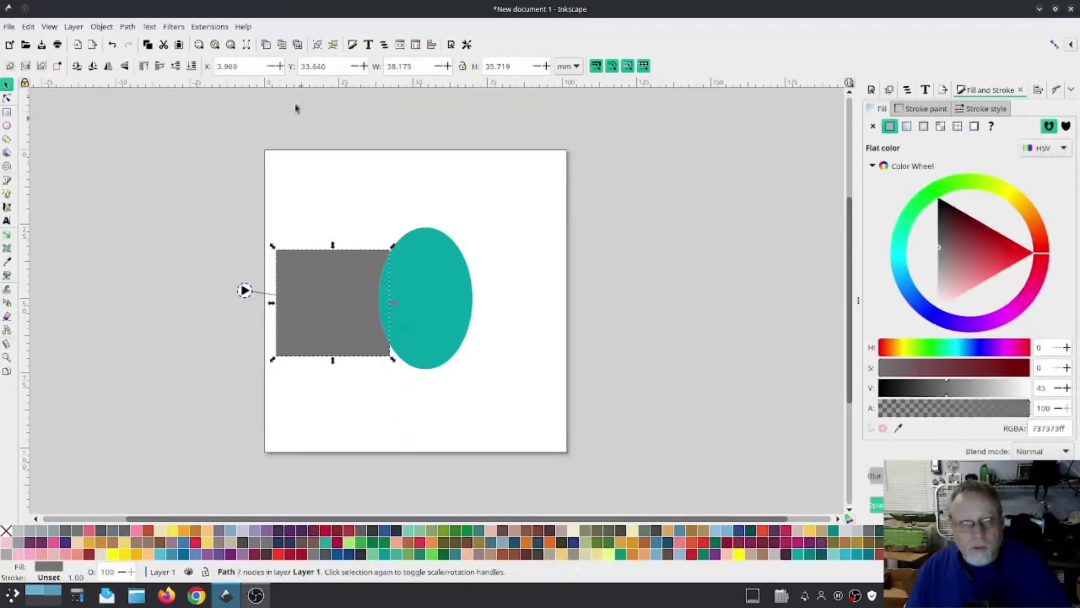
left_click(210, 26)
mouse_move(228, 186)
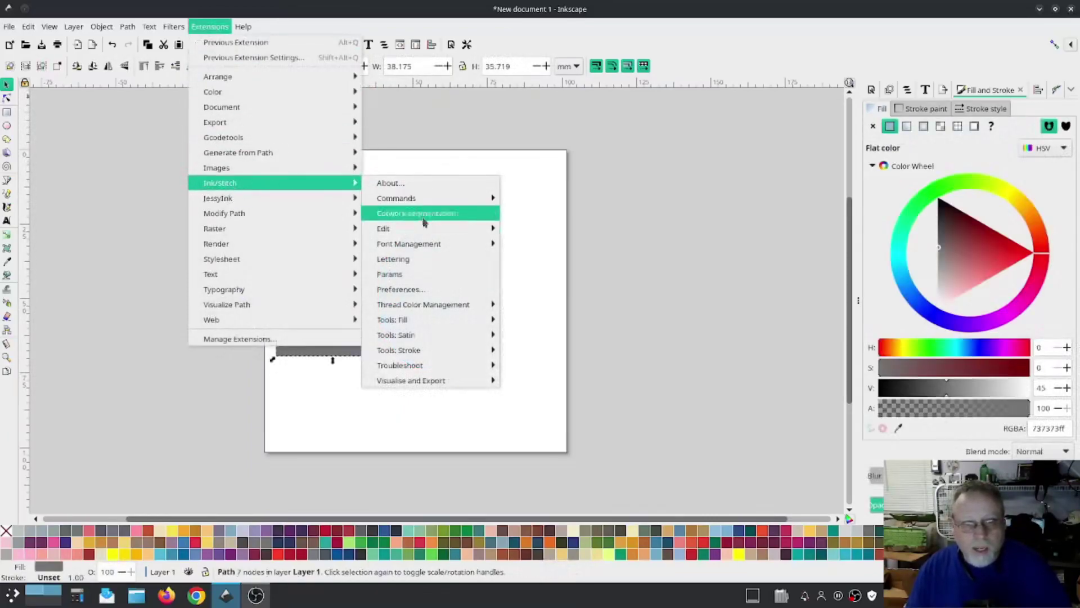
left_click(419, 273)
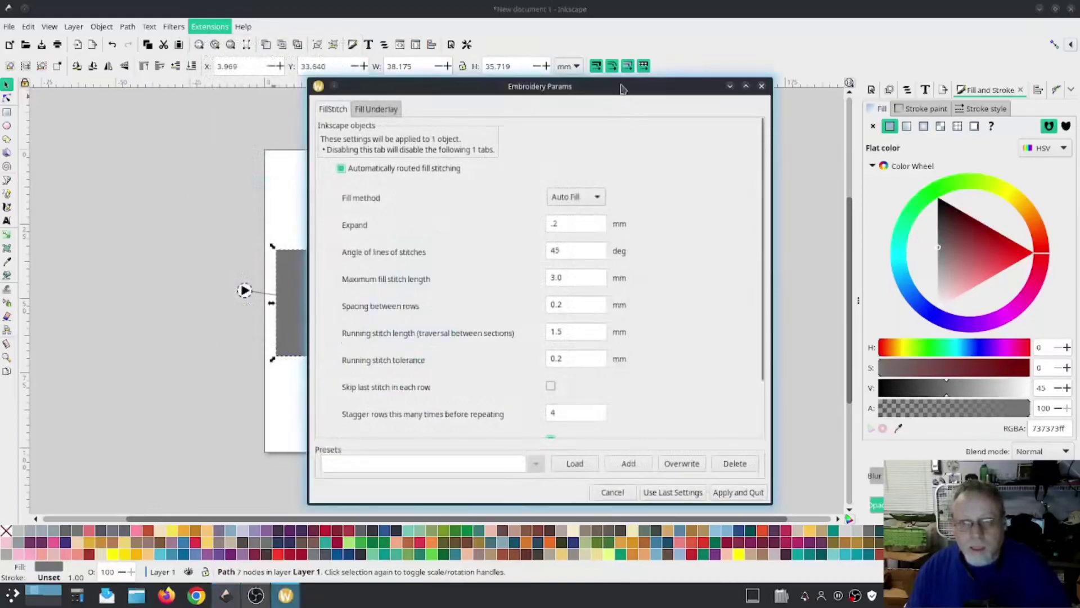
left_click_drag(622, 87, 353, 83)
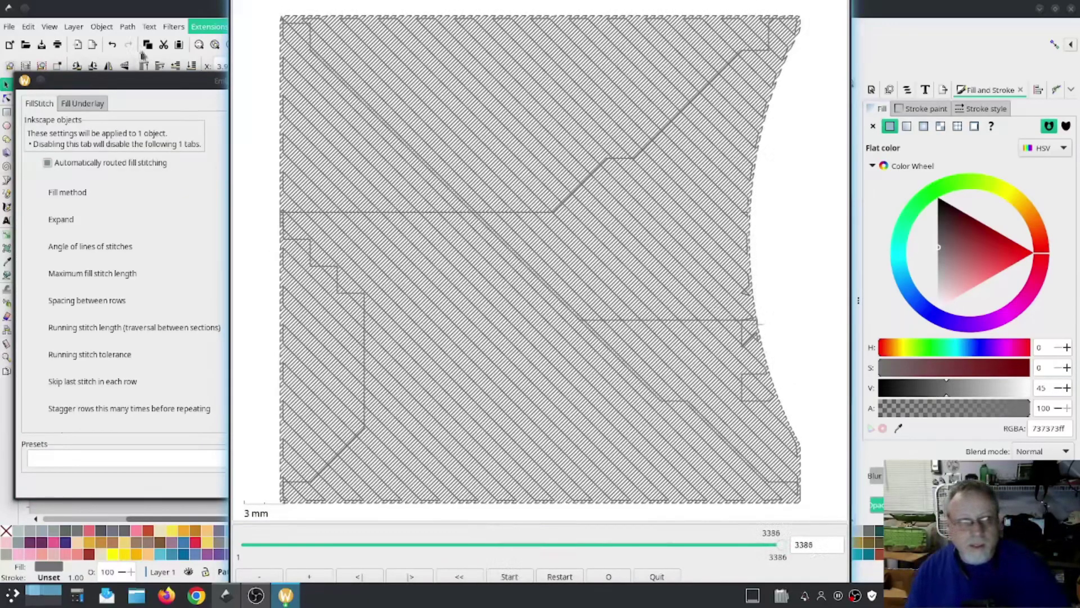
left_click(159, 95)
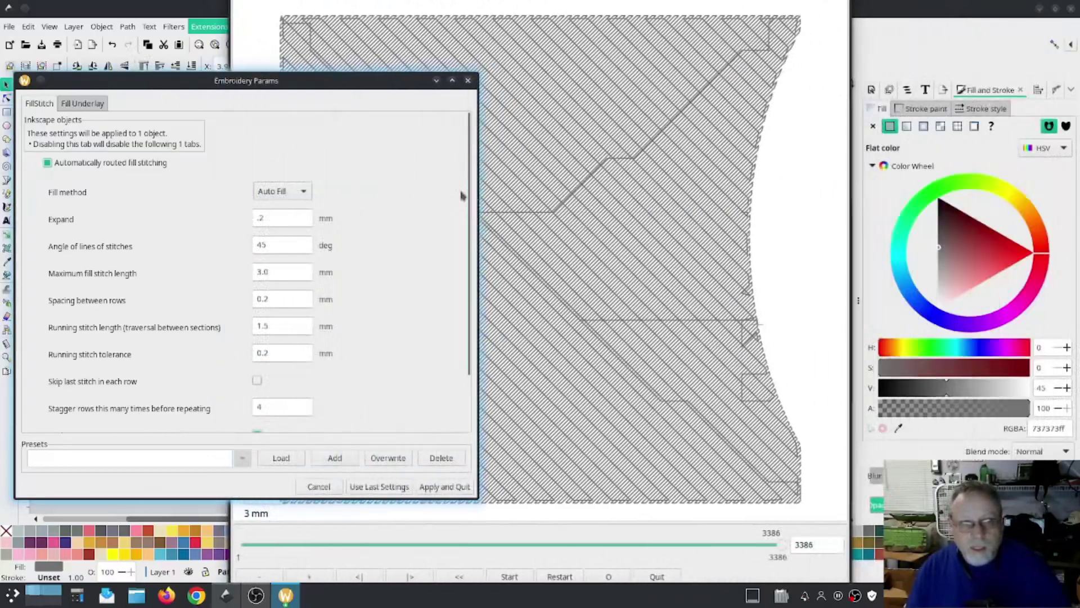
left_click(316, 487)
Attach fill stitch starting position and fill stitch ending position commands to the teal ellipse.
left_click(446, 299)
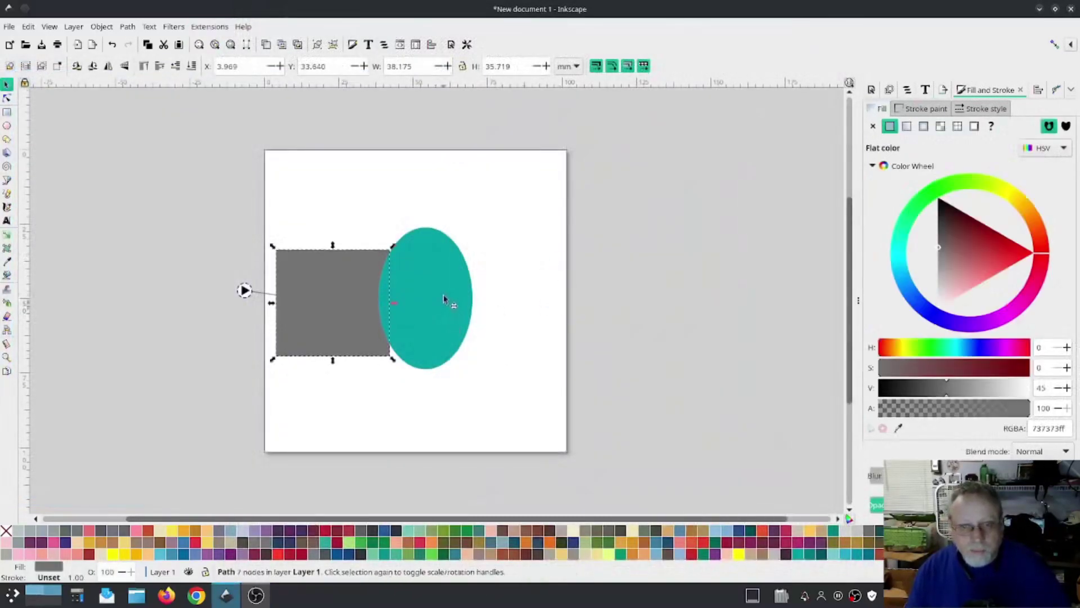
left_click(212, 27)
mouse_move(236, 109)
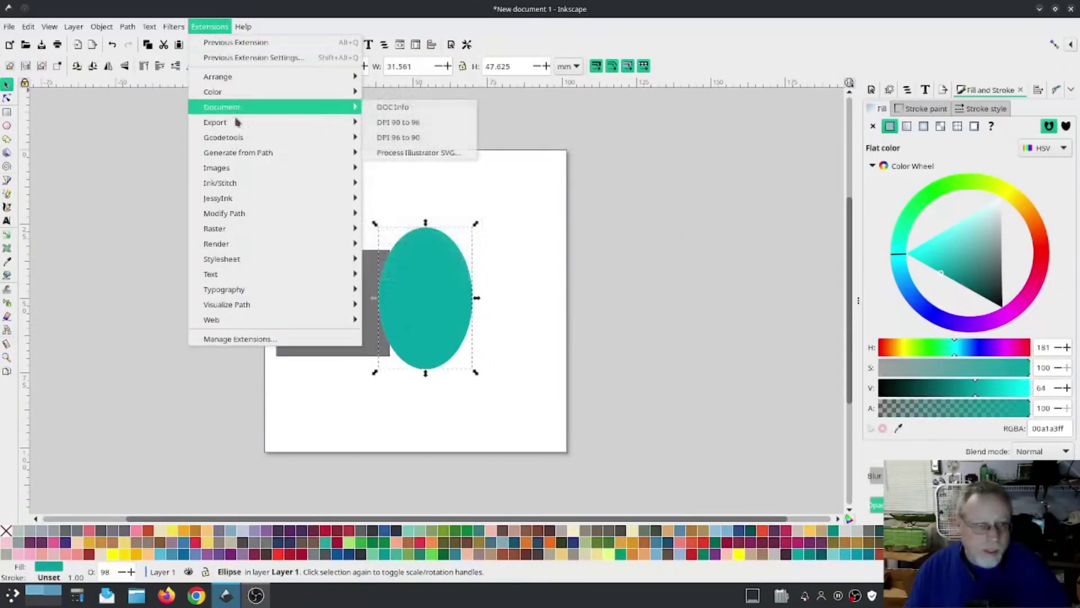
mouse_move(236, 183)
mouse_move(450, 198)
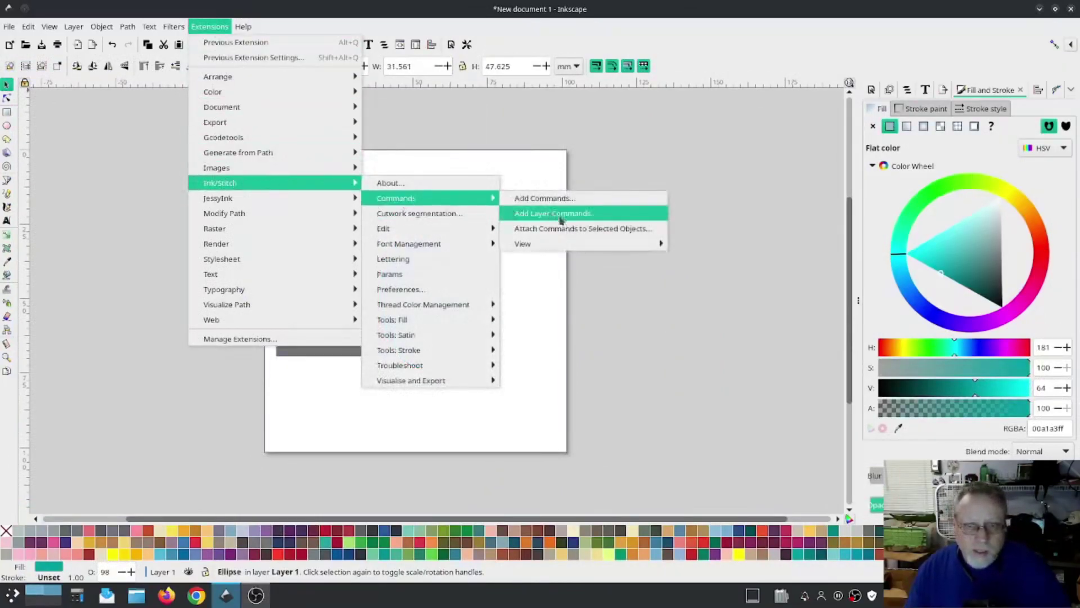
left_click(570, 230)
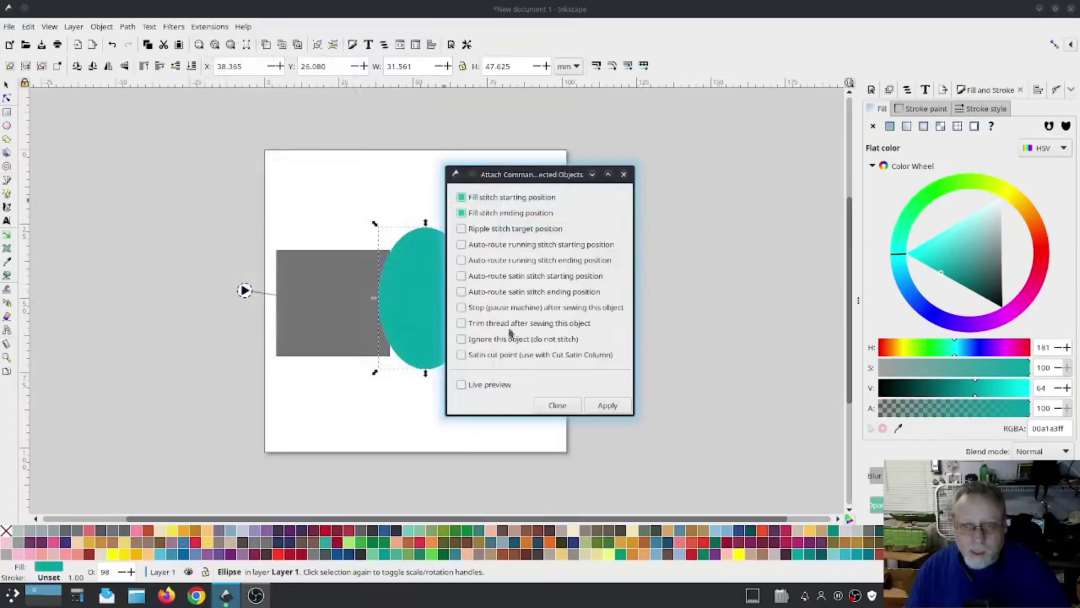
left_click(604, 405)
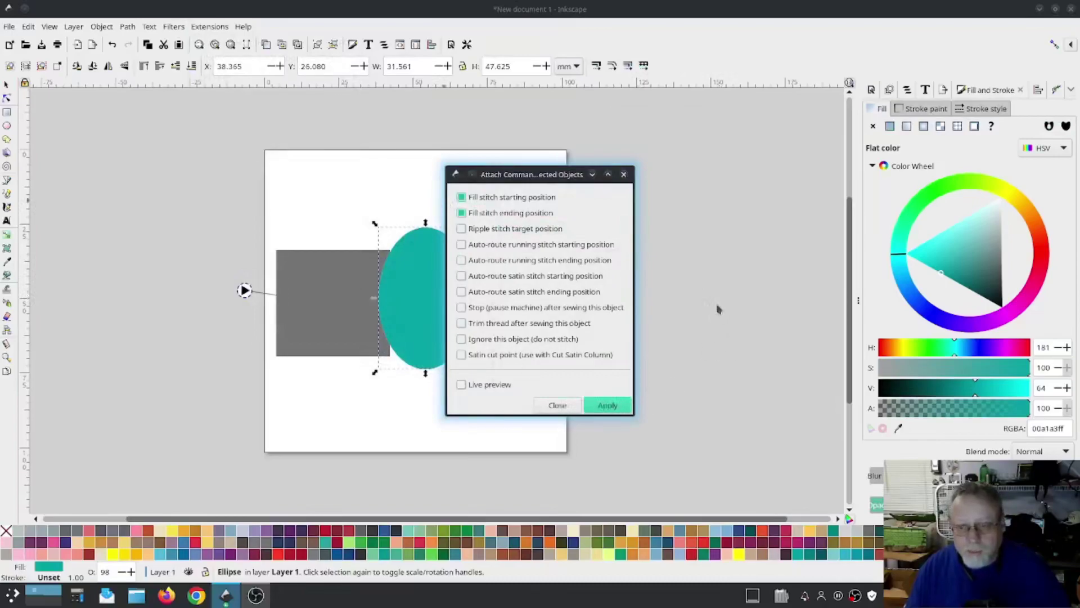
key("Escape")
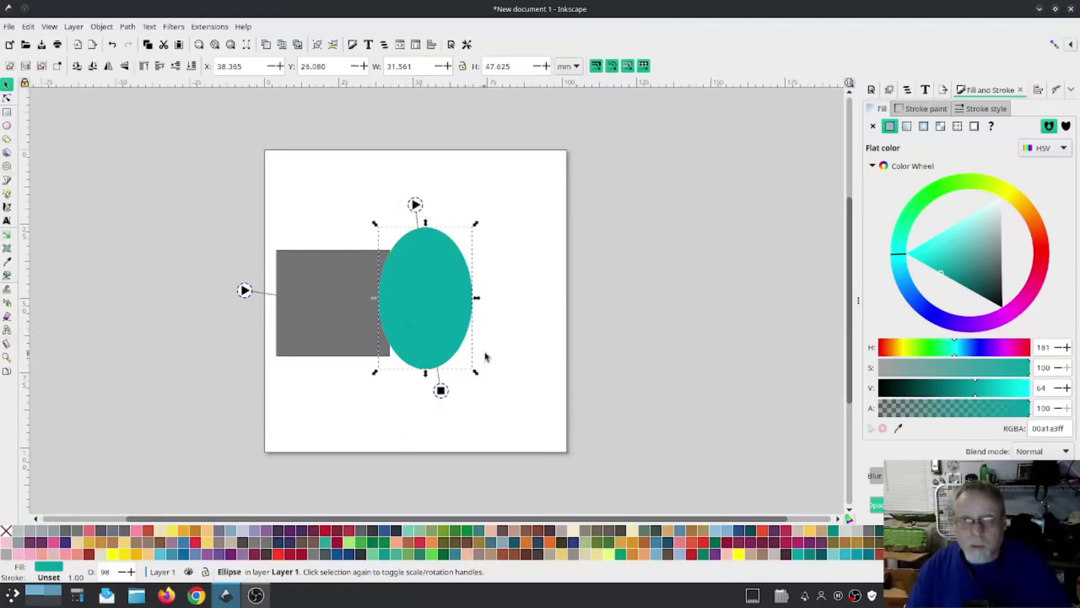
Move the ellipse's start marker beside its lower left edge and its end marker beside its upper right edge, then deselect.
mouse_move(415, 205)
left_mouse_down()
mouse_move(397, 264)
mouse_move(361, 302)
mouse_move(365, 328)
left_mouse_up()
left_click_drag(441, 391, 476, 251)
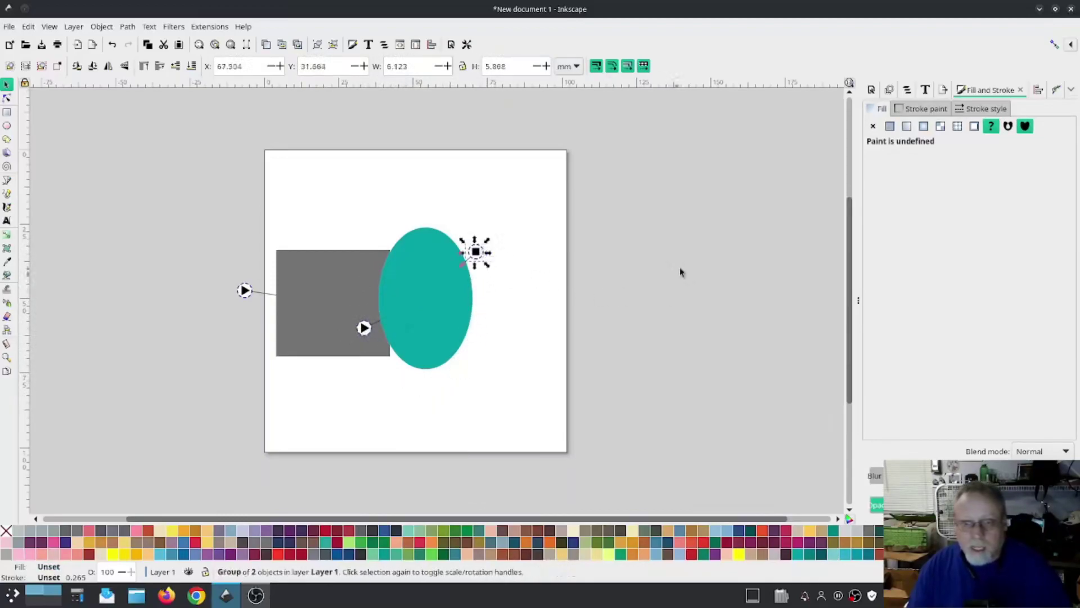
left_click(622, 218)
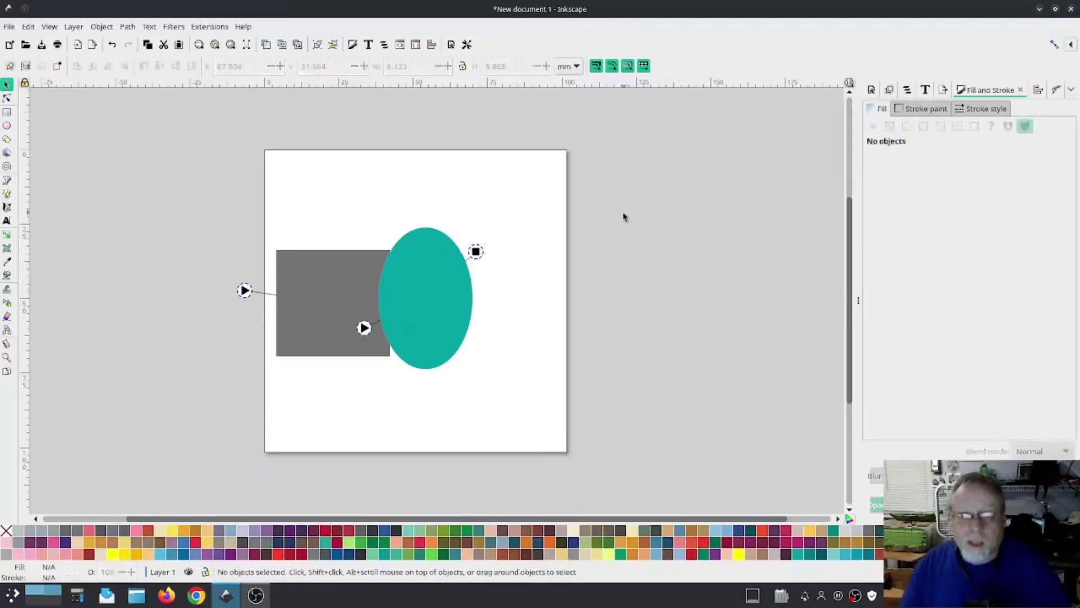
Simulate the whole design's stitching in the Ink/Stitch simulator at 1024 stitches/sec, then close the simulator.
left_click(209, 26)
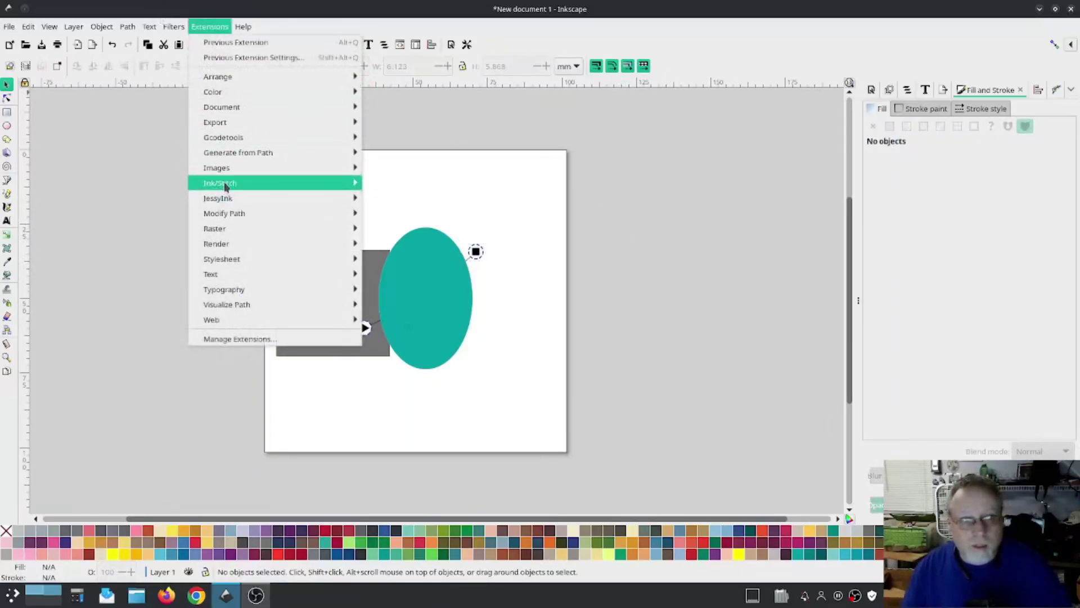
mouse_move(227, 184)
left_click(554, 426)
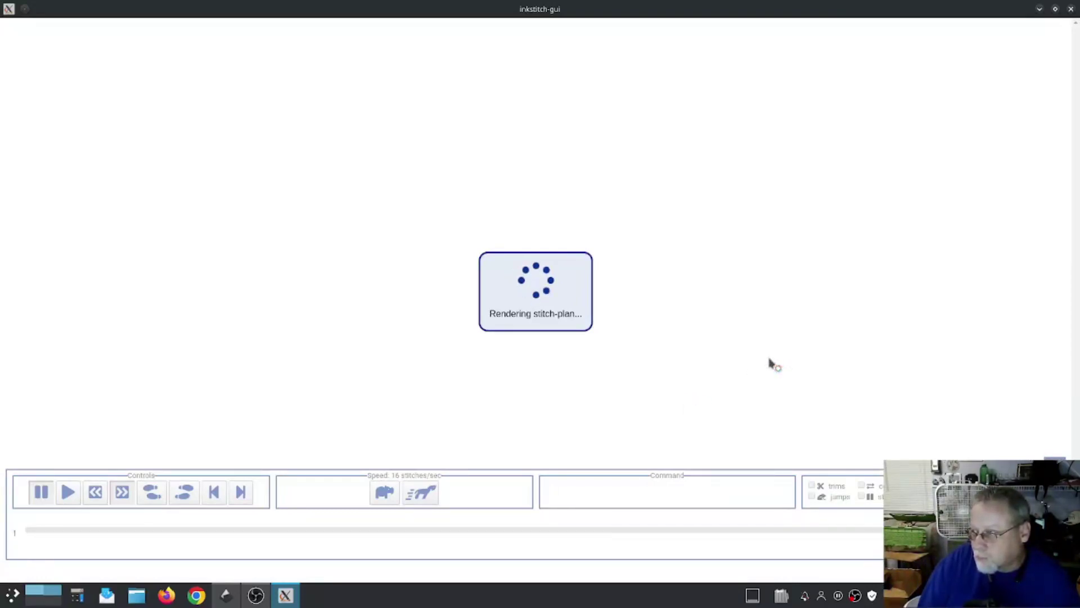
left_click(415, 493)
left_click(414, 493)
left_click(416, 493)
left_click(419, 493)
left_click(421, 492)
left_click(421, 493)
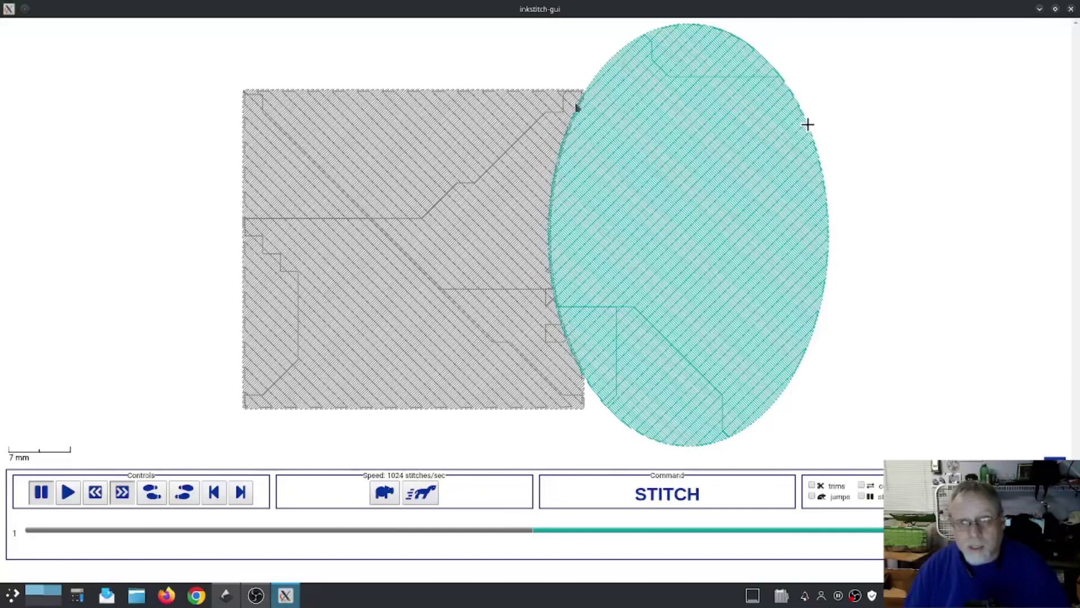
key("Escape")
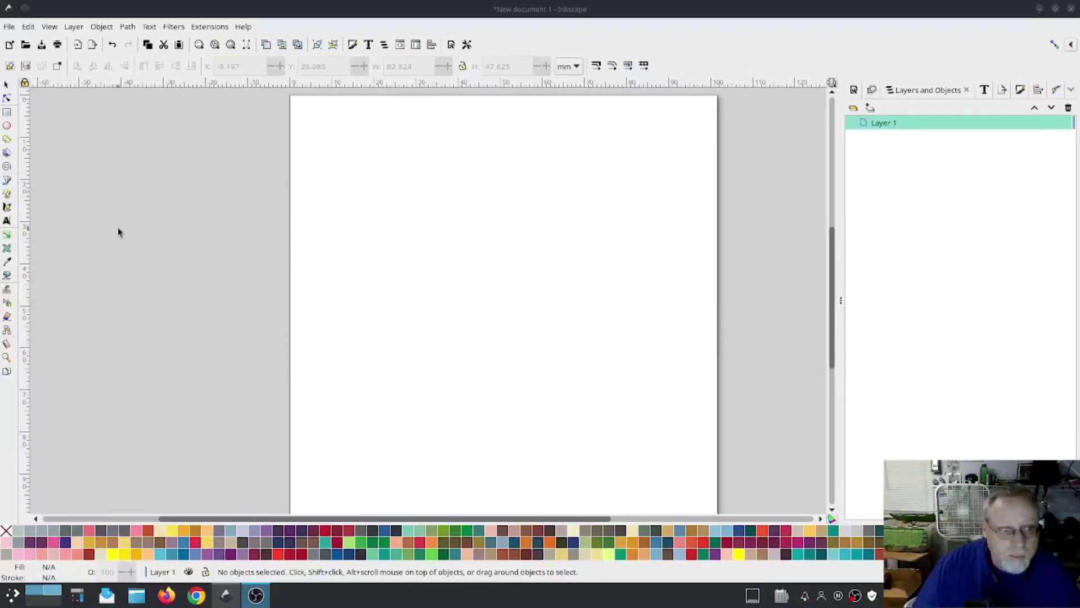
Draw two nearly parallel diagonal lines with the Pen tool, each about 53 mm wide and 50 mm high, rising to the right.
left_click(7, 181)
left_click(373, 390)
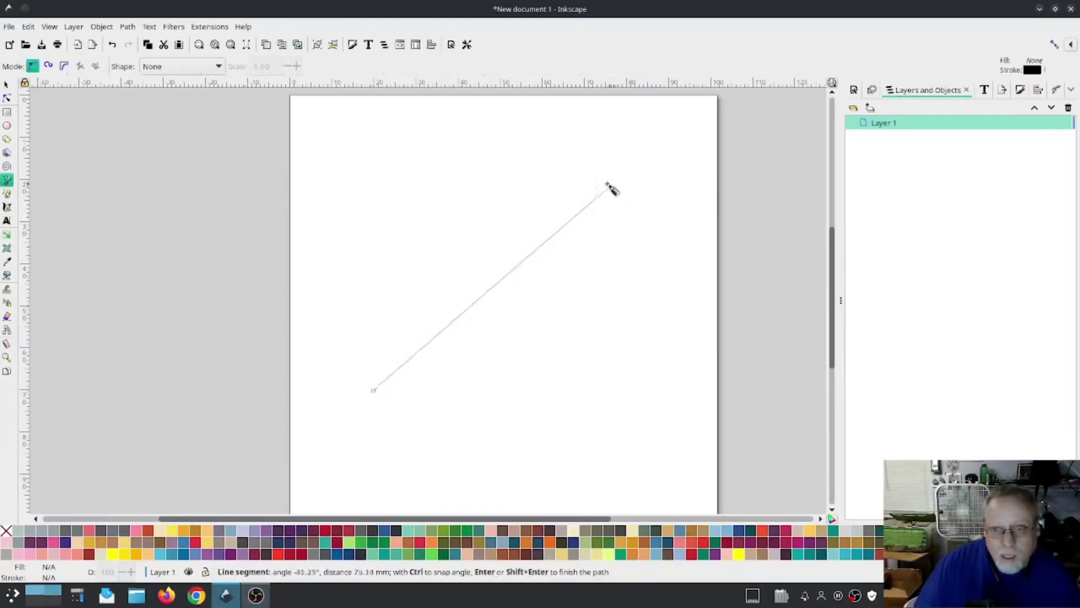
double_click(600, 183)
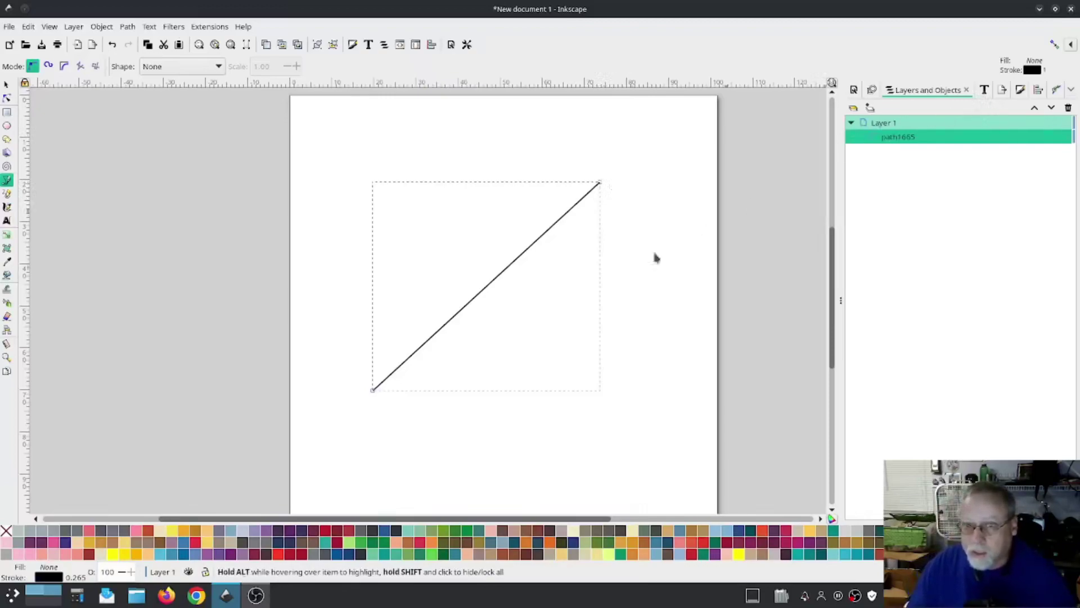
left_click(390, 407)
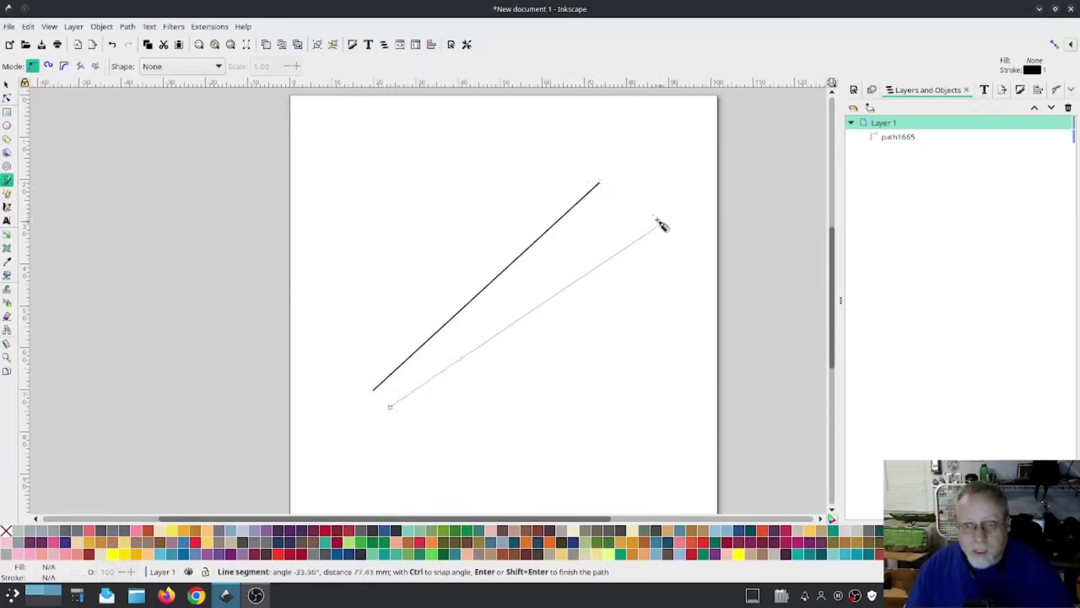
double_click(613, 199)
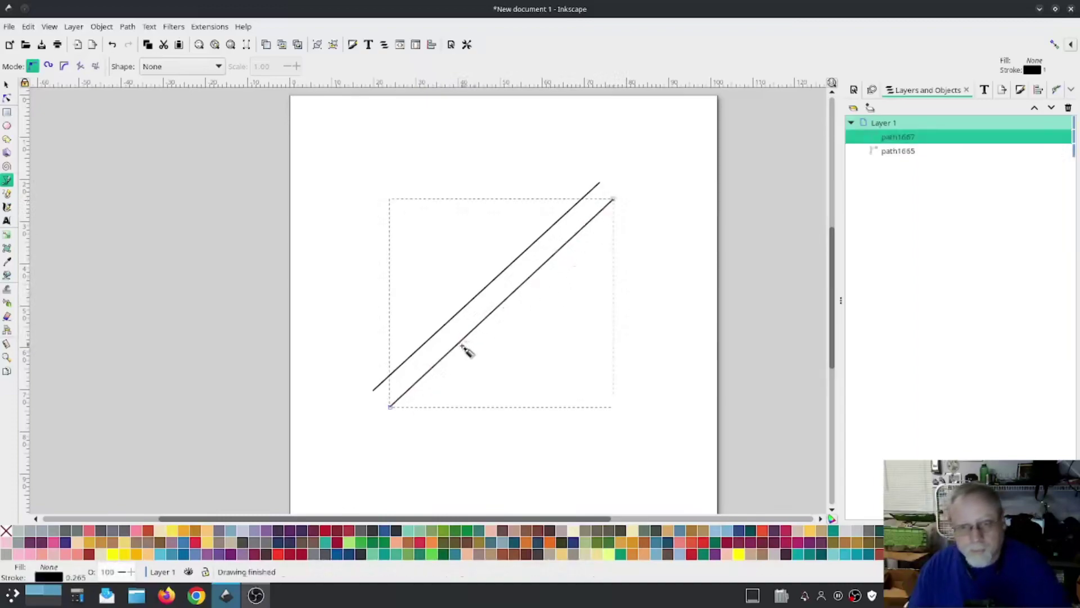
left_click(207, 27)
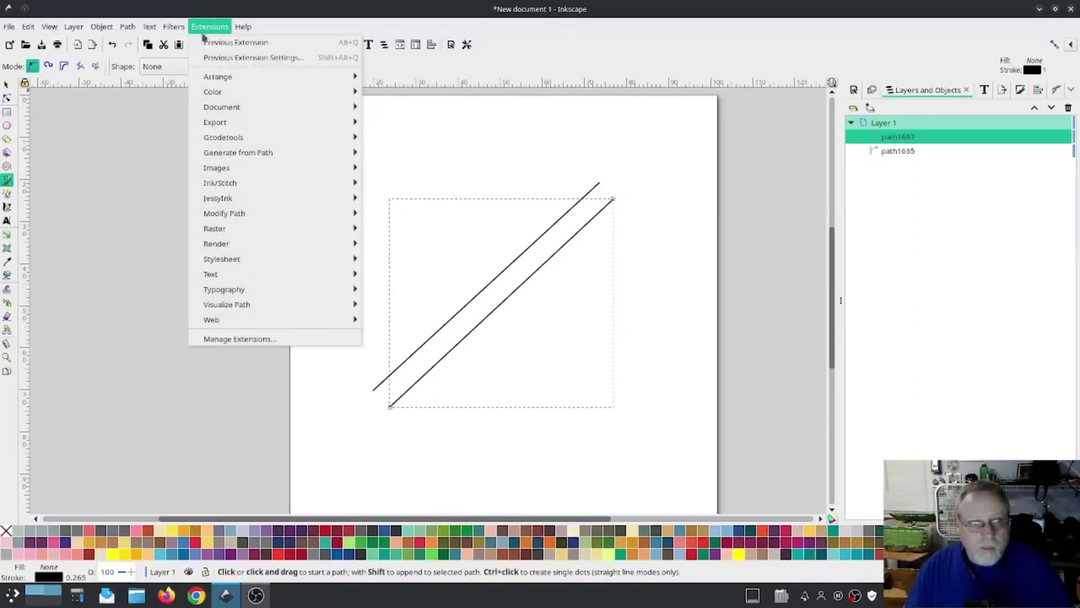
mouse_move(234, 183)
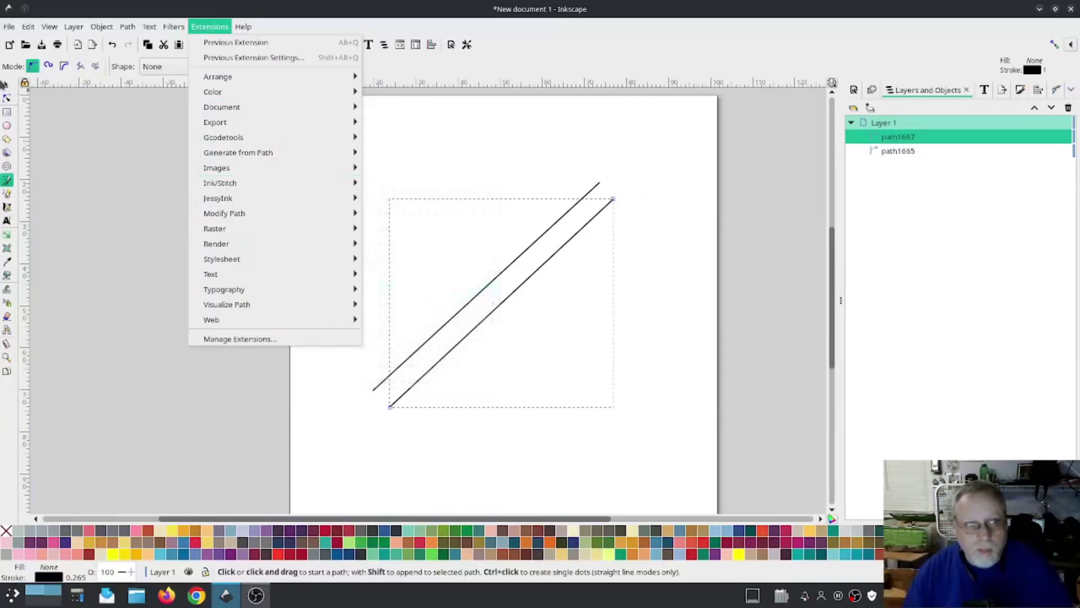
left_click(5, 84)
Select both diagonal lines and combine them into a single path.
left_click(5, 84)
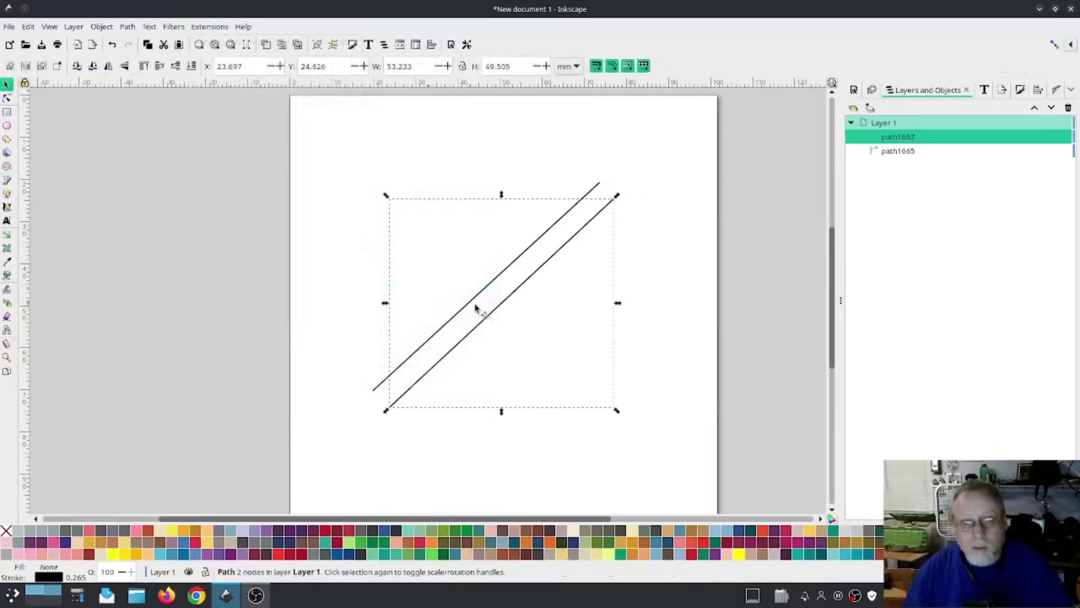
left_click(893, 150, "shift")
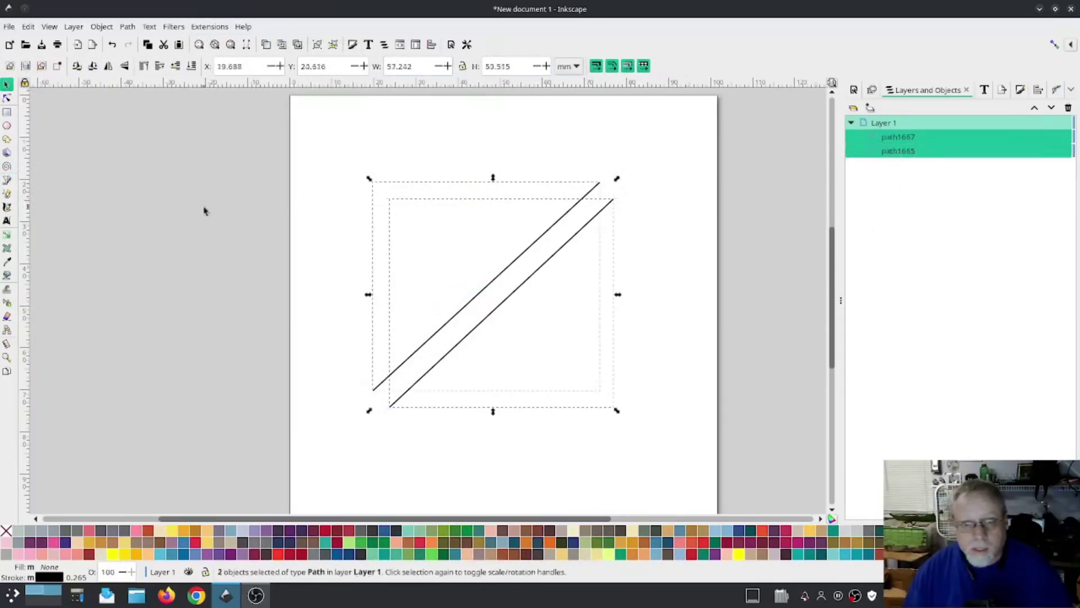
left_click(128, 27)
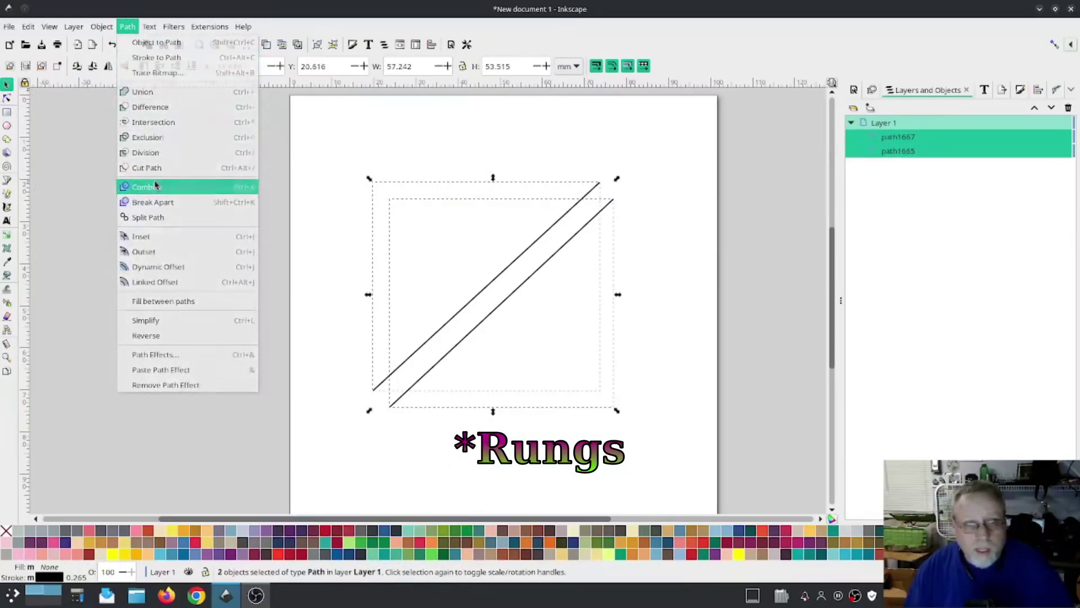
left_click(156, 185)
Open the Ink/Stitch params for the combined path and enable the custom satin column.
left_click(222, 28)
mouse_move(219, 183)
left_click(434, 274)
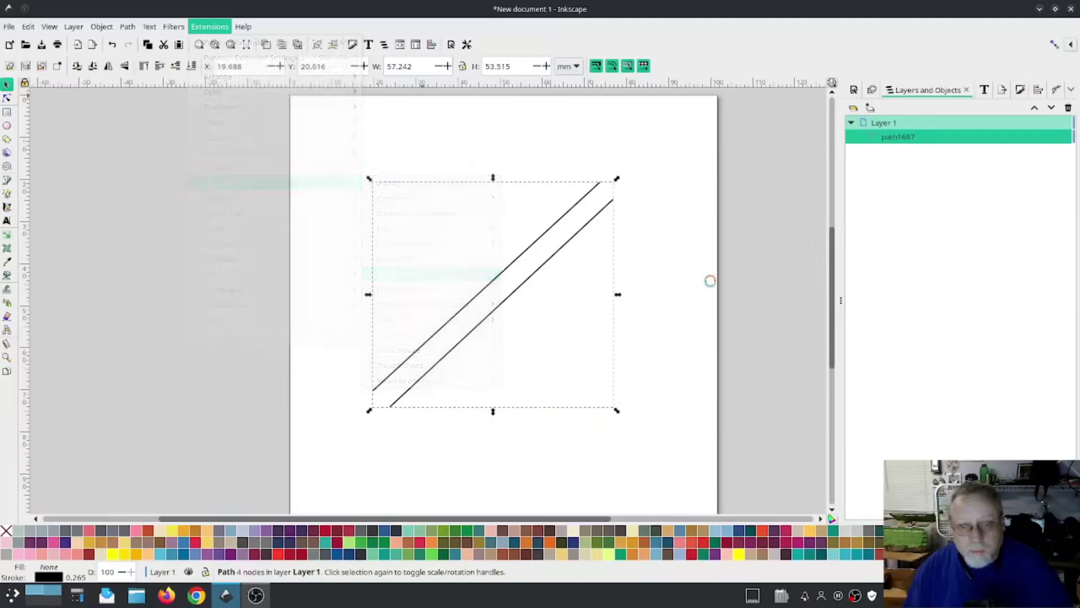
left_click_drag(527, 85, 255, 63)
left_click(99, 89)
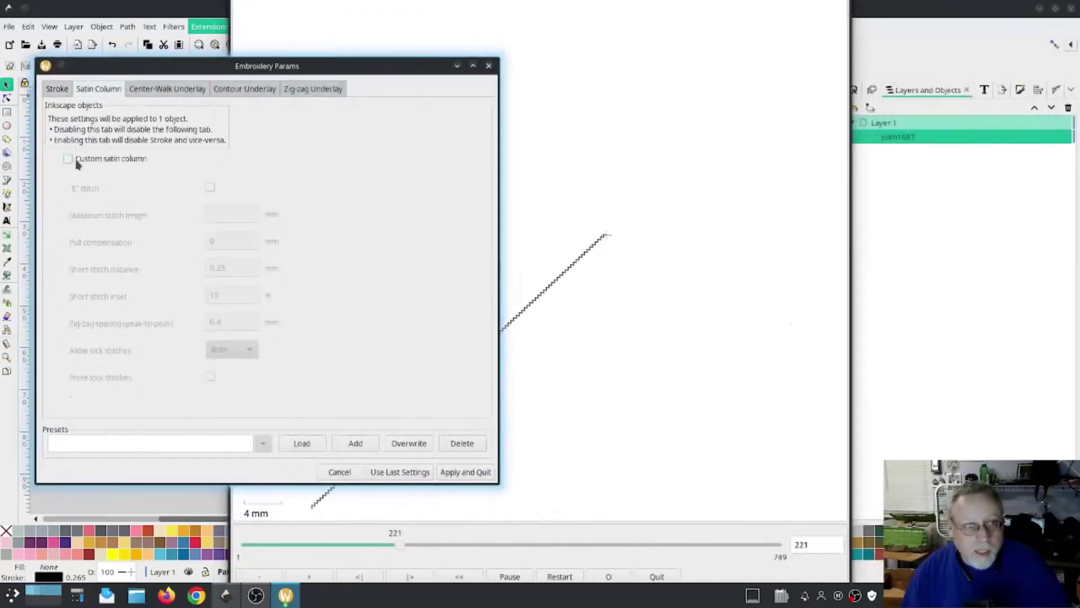
left_click(78, 160)
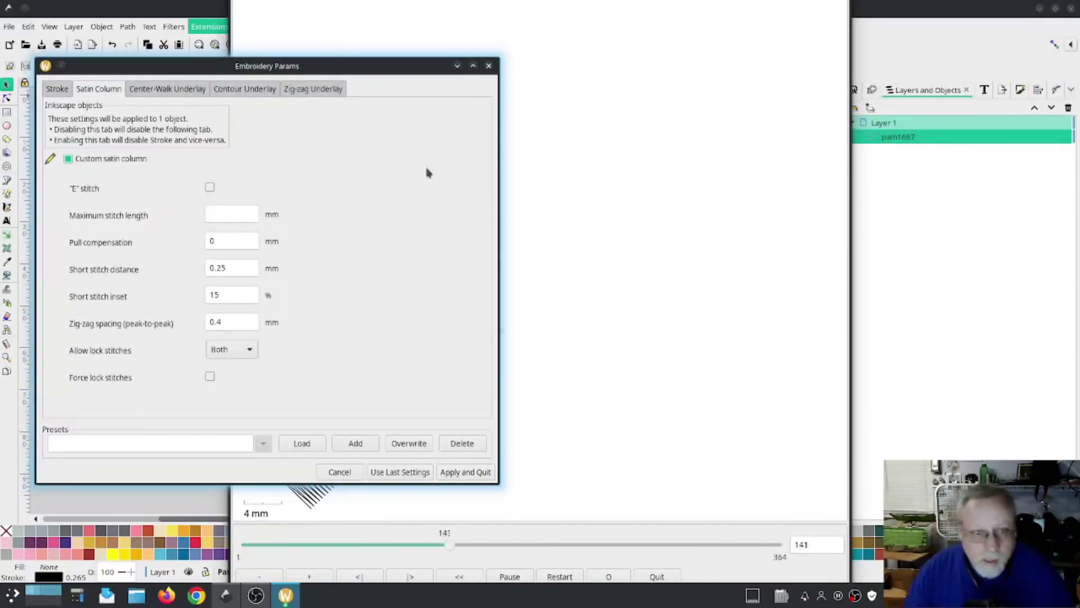
Try a satin zig-zag spacing of 0.35 mm, change it to 0.3 mm and apply the params.
left_click(237, 268)
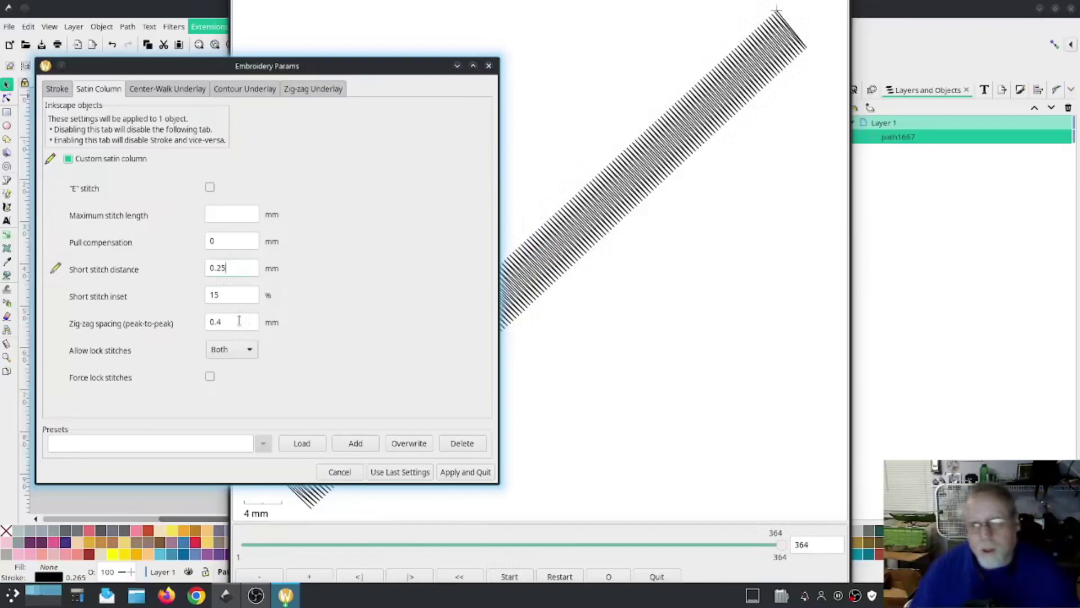
left_click(239, 321)
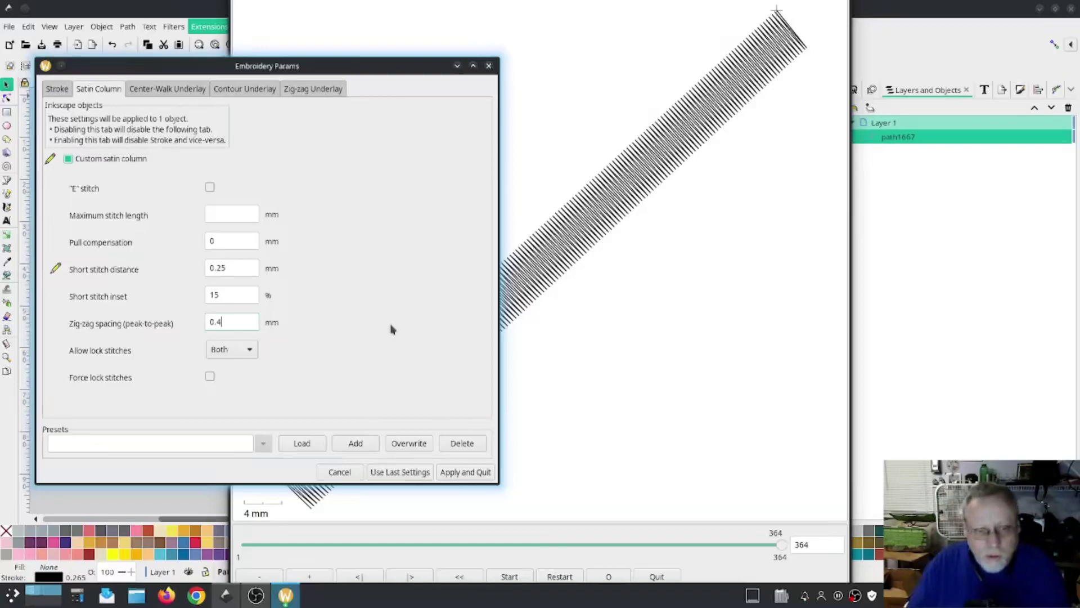
key("BackSpace")
type("35")
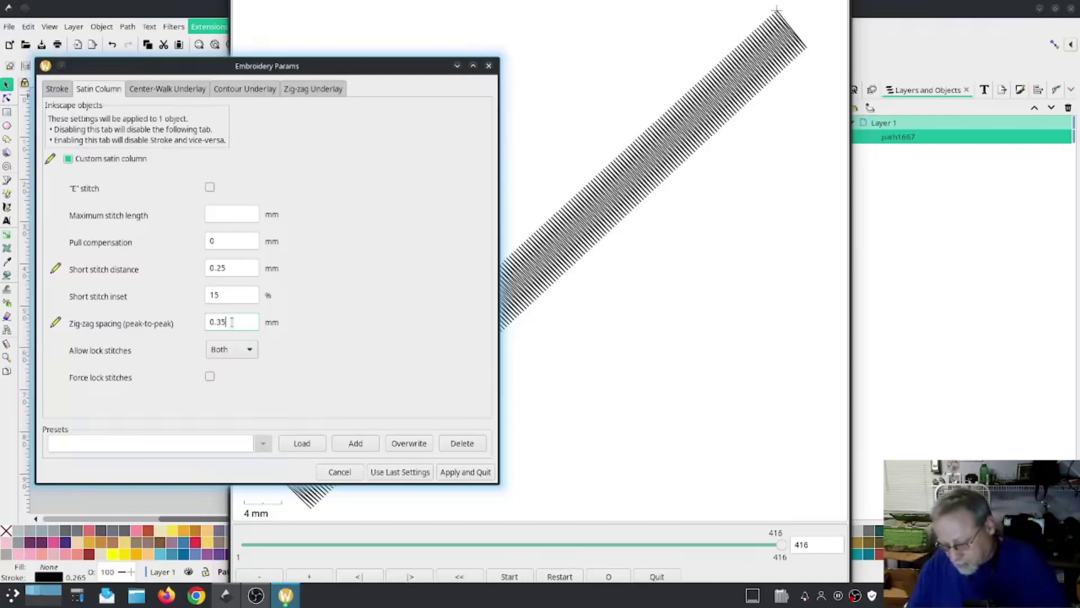
key("BackSpace")
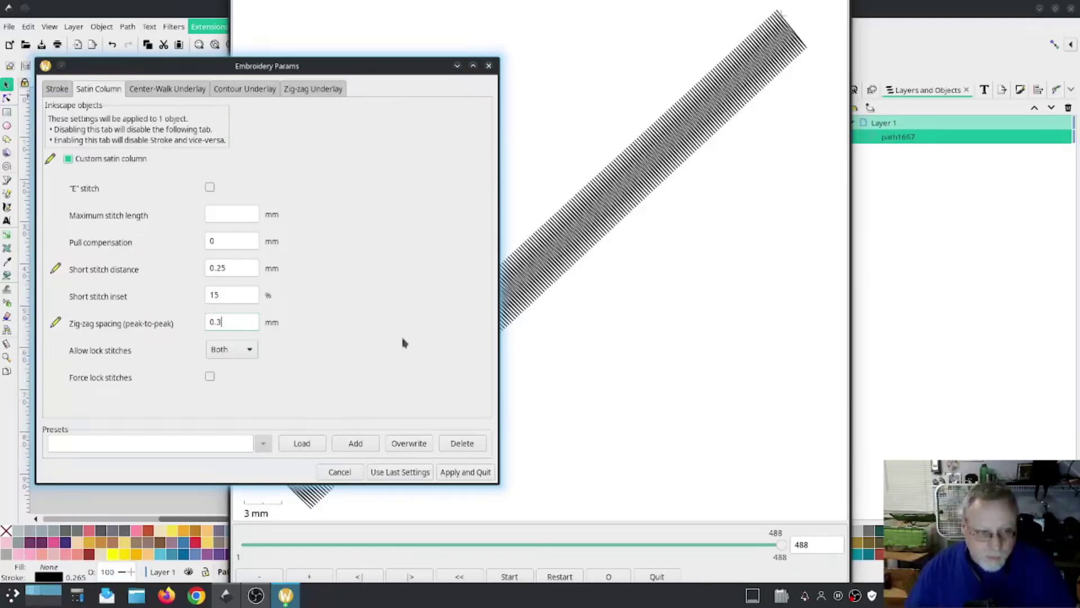
left_click(453, 473)
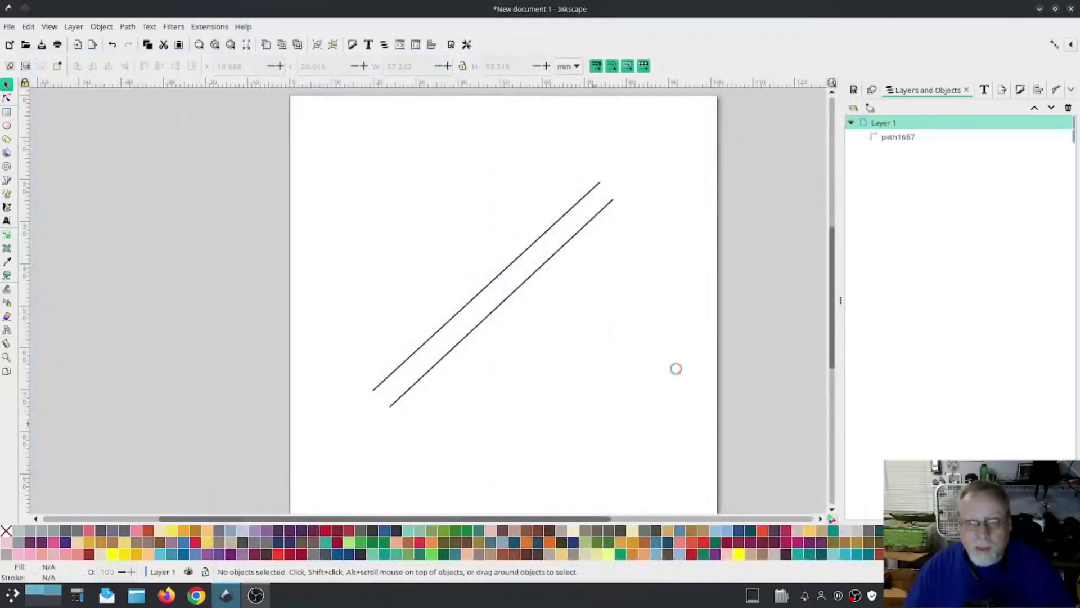
Measure the distance between the two diagonal lines, then return to the selection tool.
left_click(7, 344)
left_click_drag(444, 321, 461, 341)
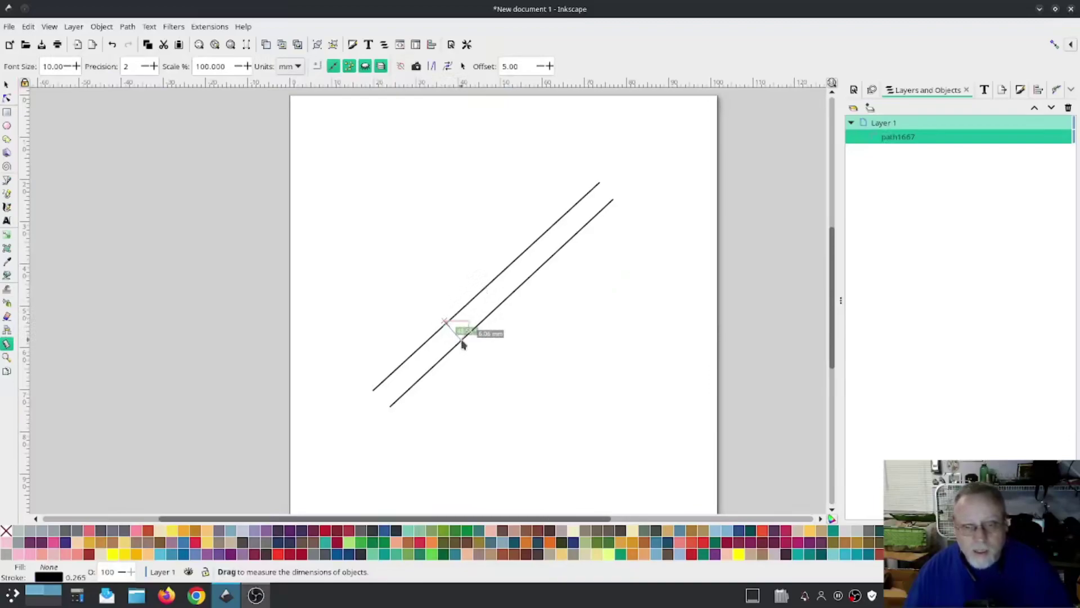
key("Escape")
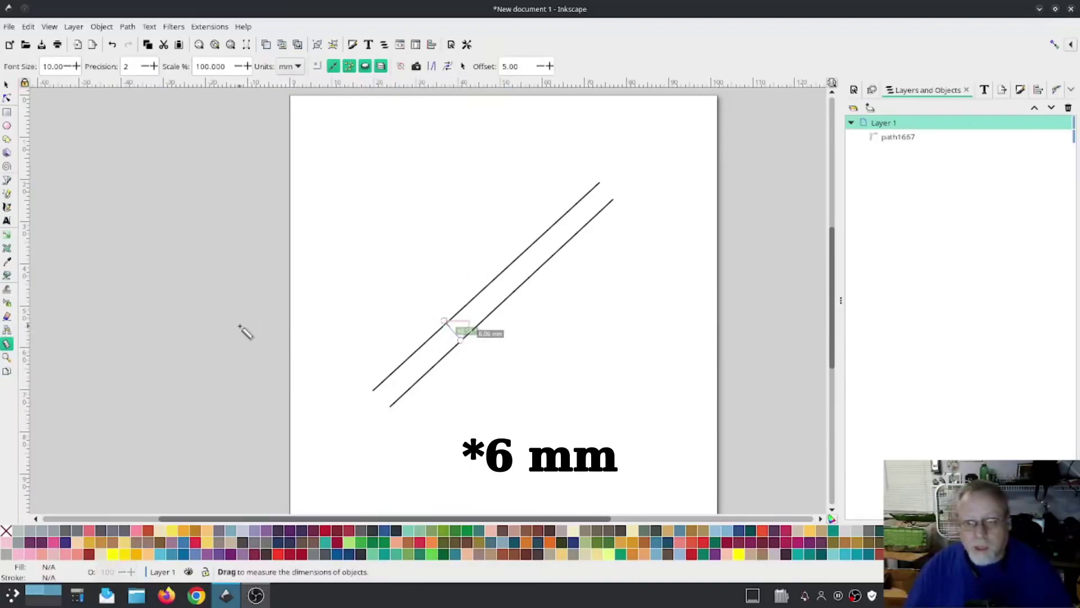
left_click(7, 84)
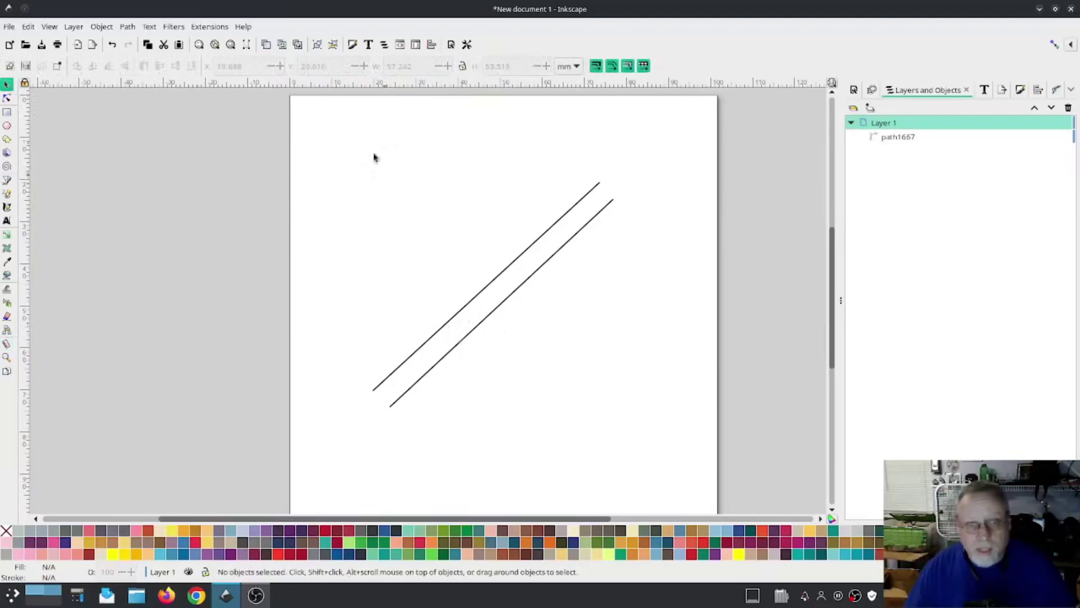
Simulate the satin column's stitching in the Ink/Stitch simulator at 256 stitches/sec, then close the simulator.
left_click(501, 272)
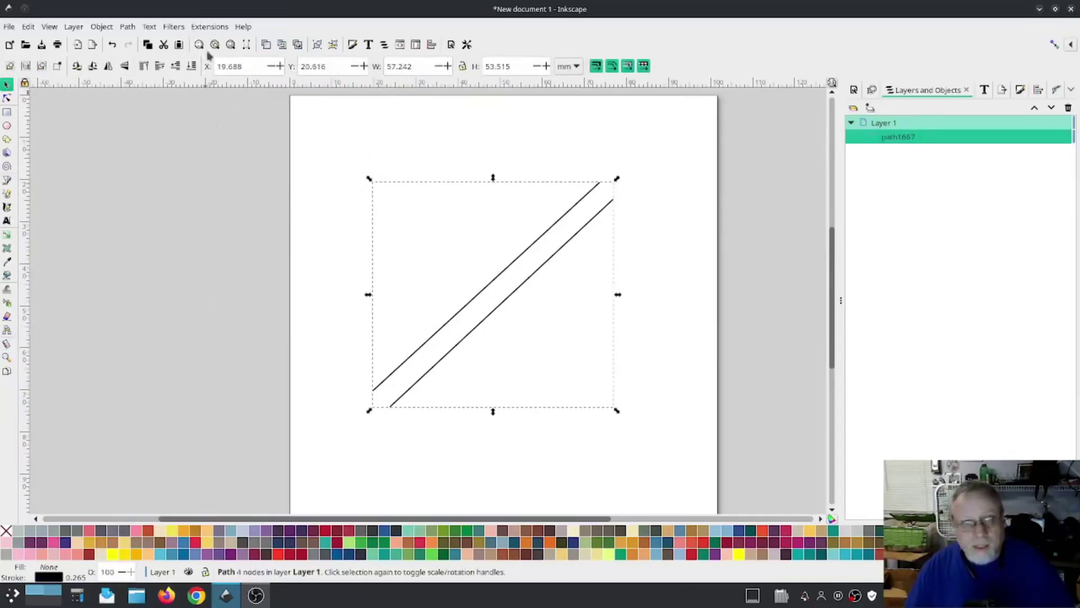
left_click(207, 28)
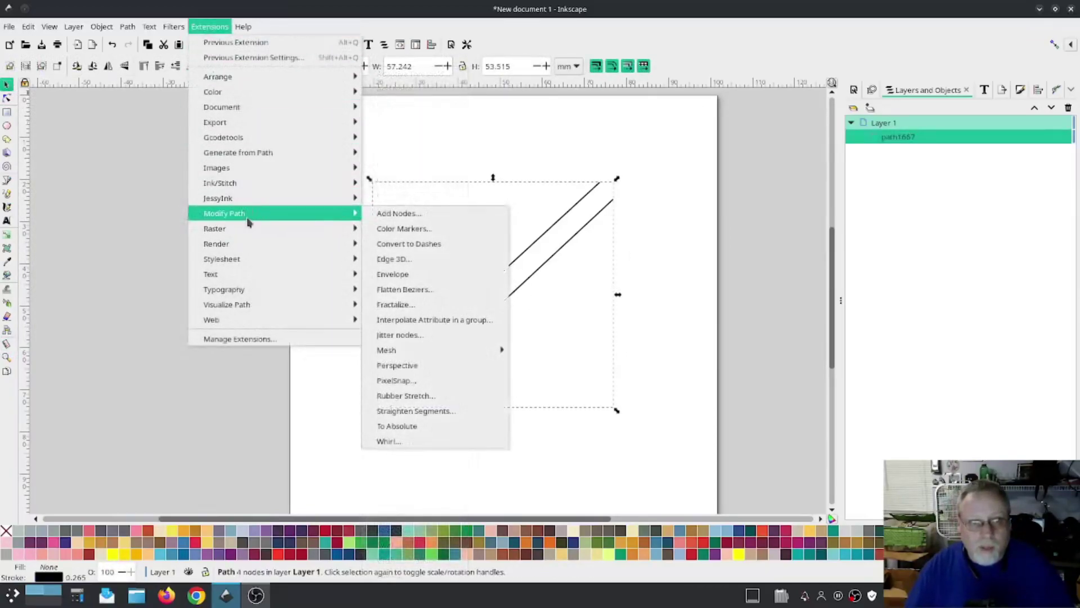
mouse_move(249, 197)
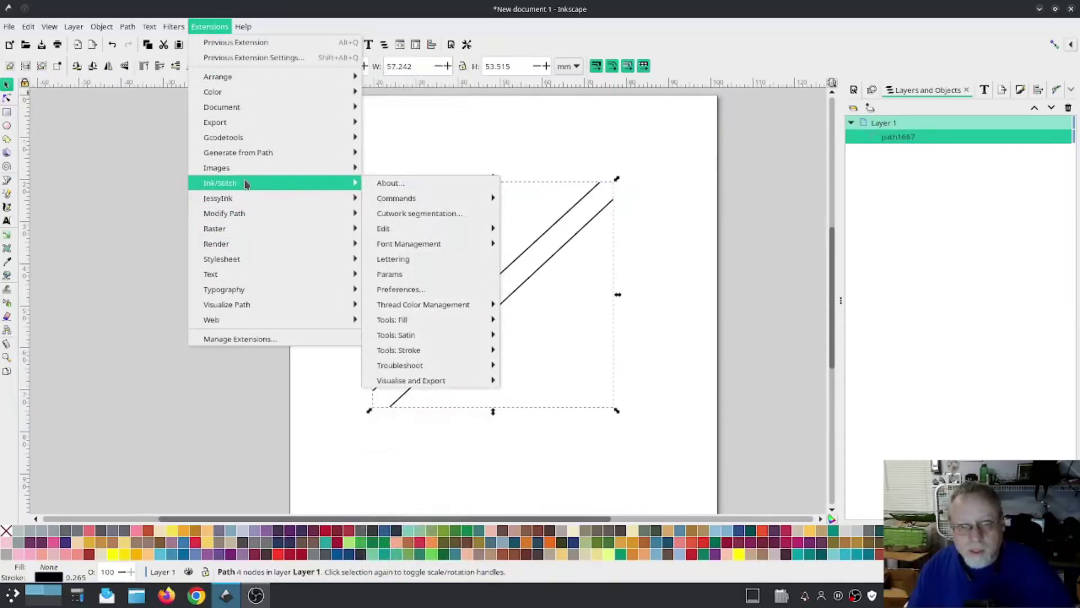
left_click(144, 169)
left_click(220, 27)
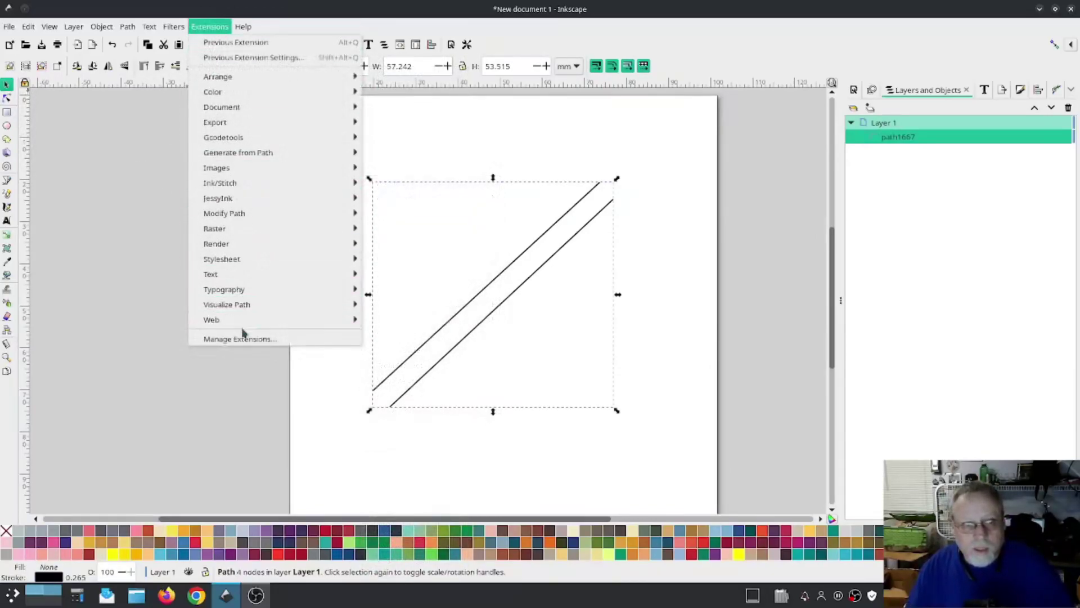
mouse_move(253, 198)
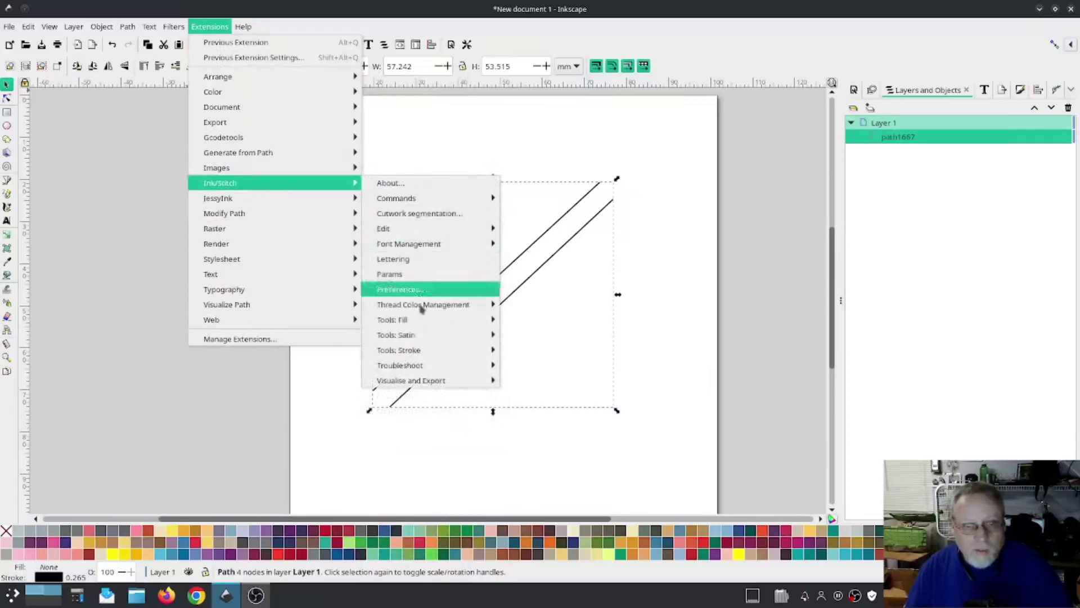
mouse_move(419, 381)
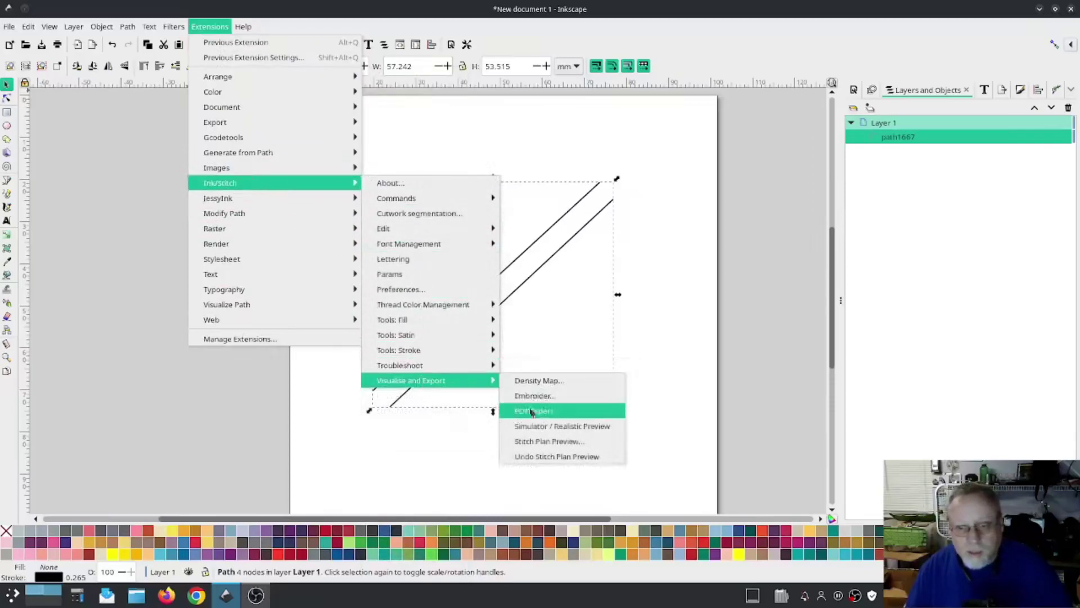
left_click(558, 428)
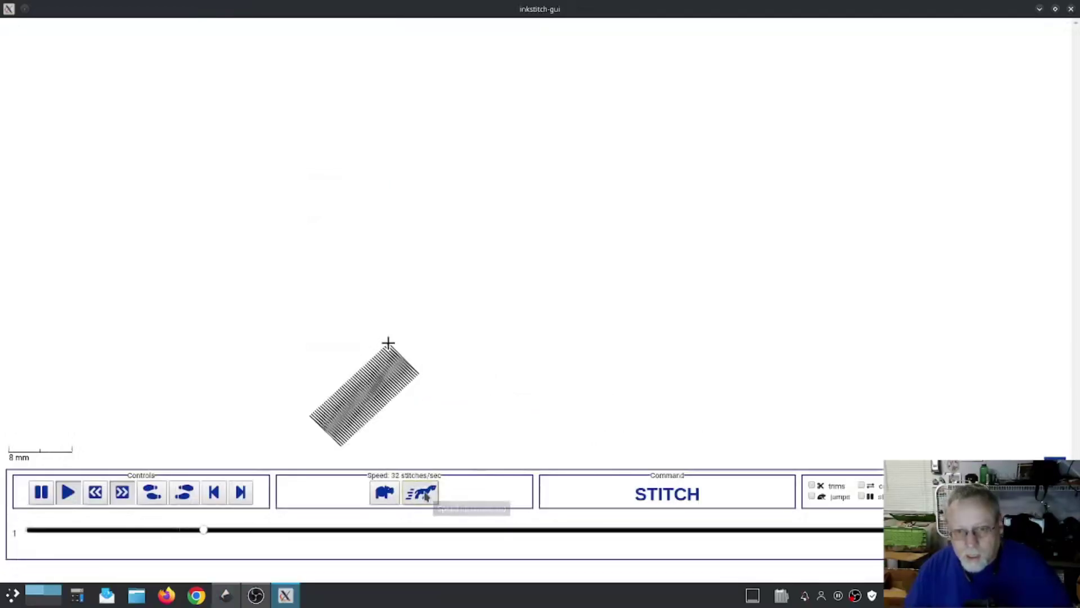
left_click(426, 493)
left_click(426, 493)
left_click(426, 493)
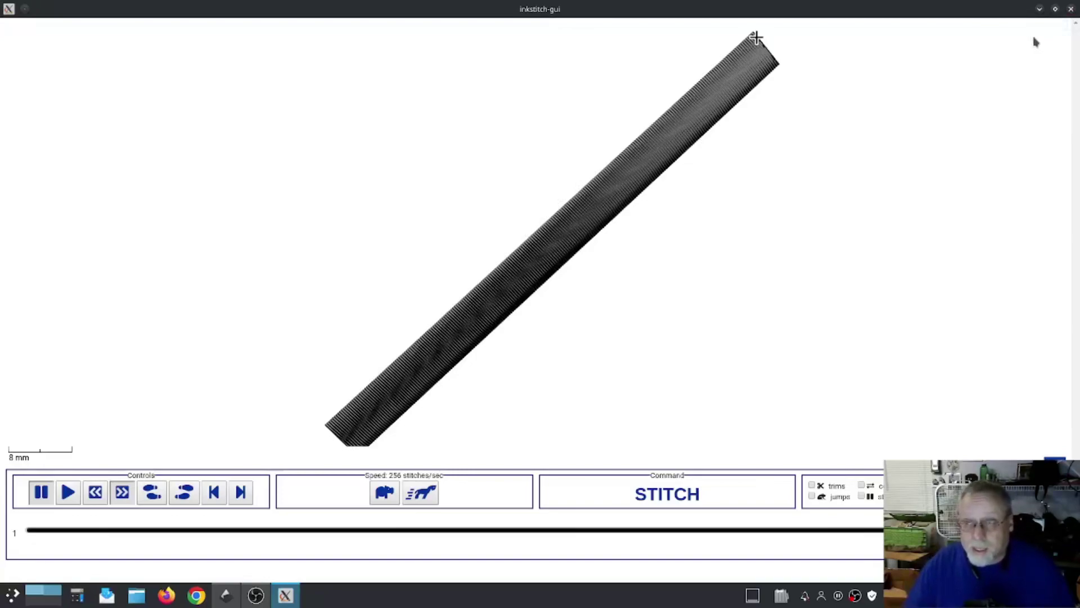
left_click(1071, 9)
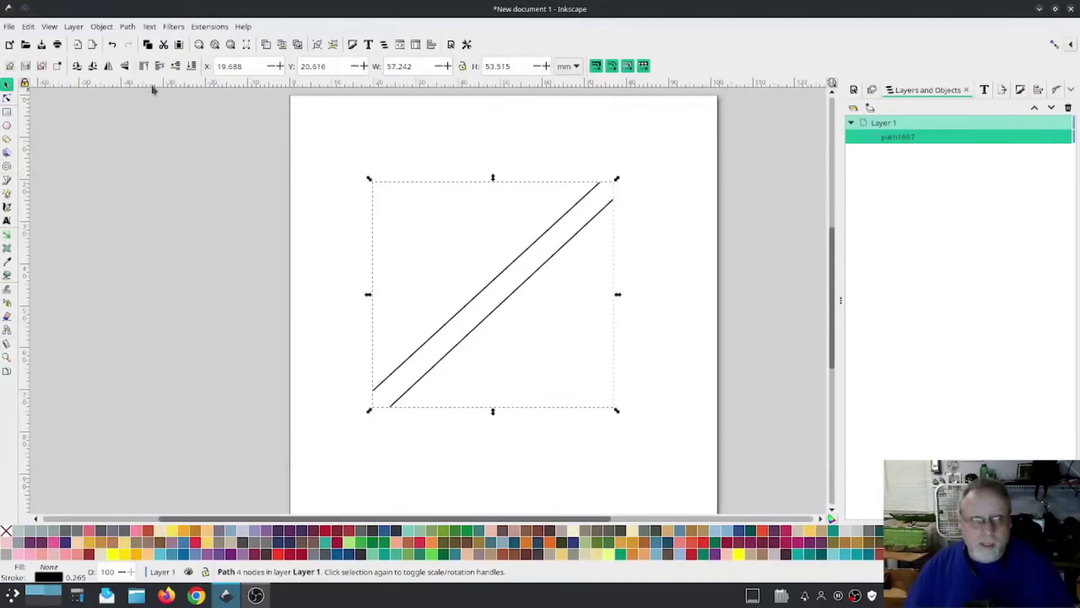
Reopen the satin column's params, set the zig-zag spacing to 0.35 mm and apply.
left_click(208, 26)
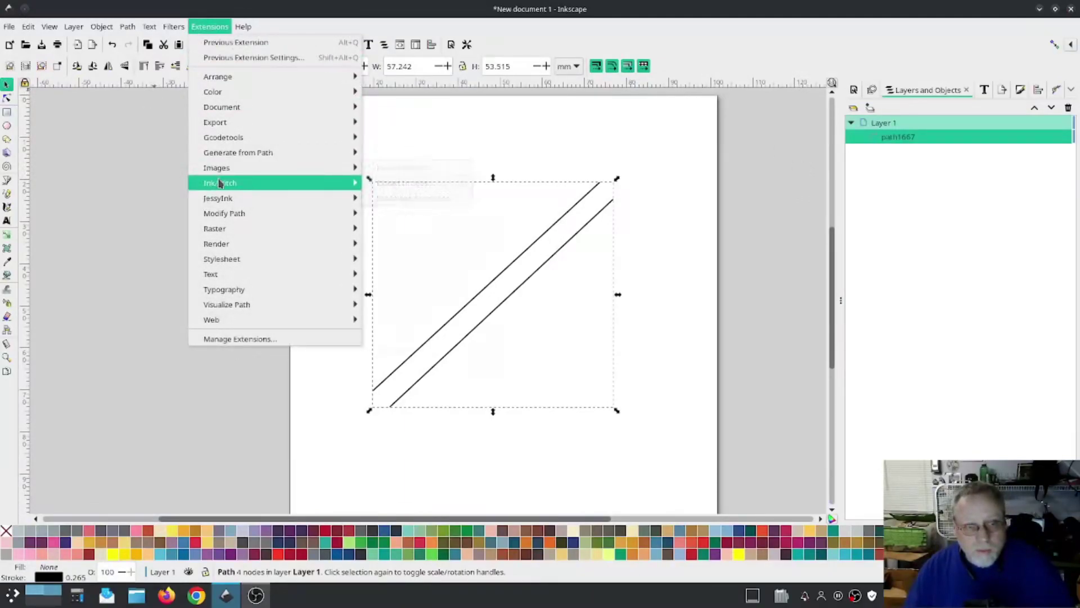
mouse_move(272, 185)
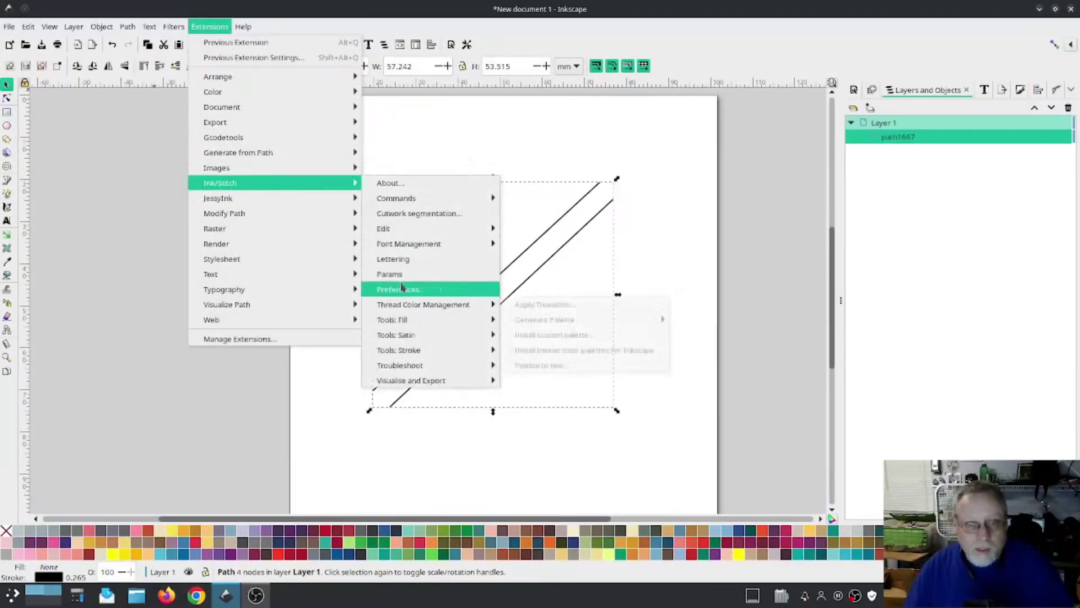
left_click(394, 274)
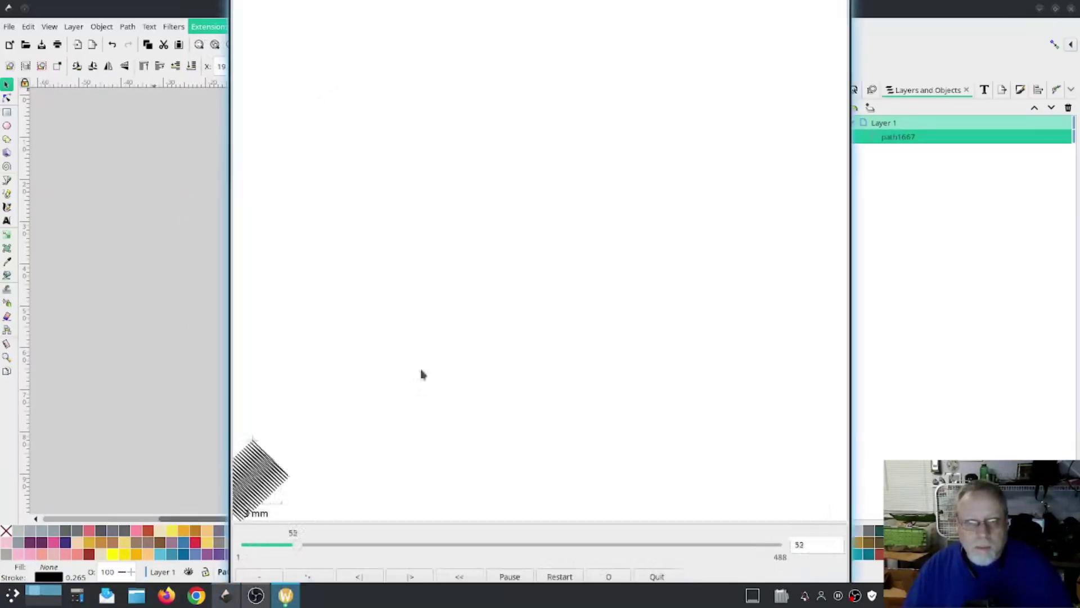
left_click(646, 575)
left_click_drag(443, 87, 152, 71)
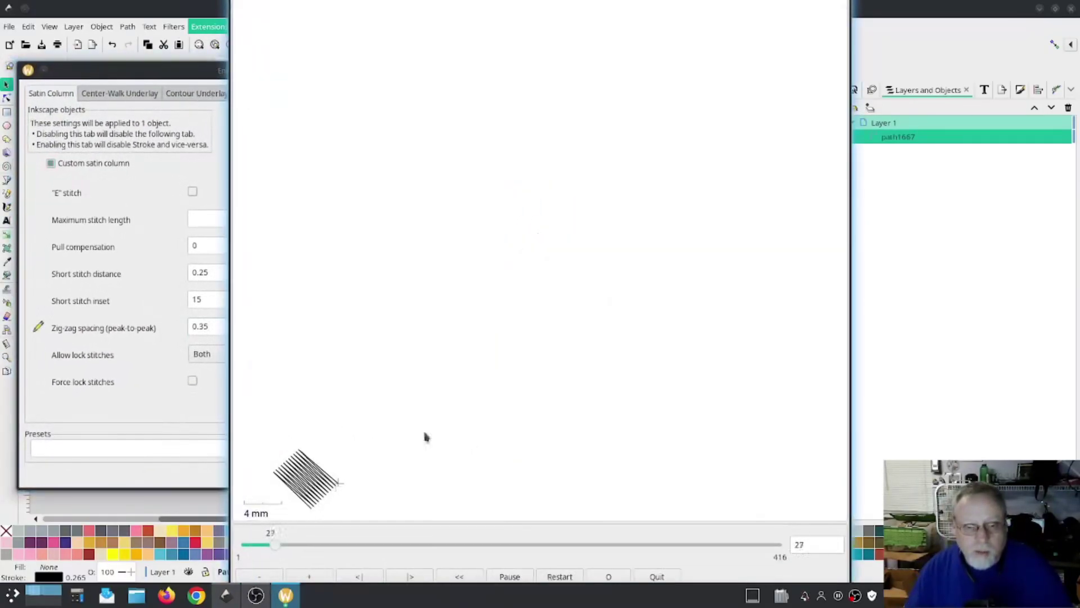
left_click(103, 415)
left_click(450, 477)
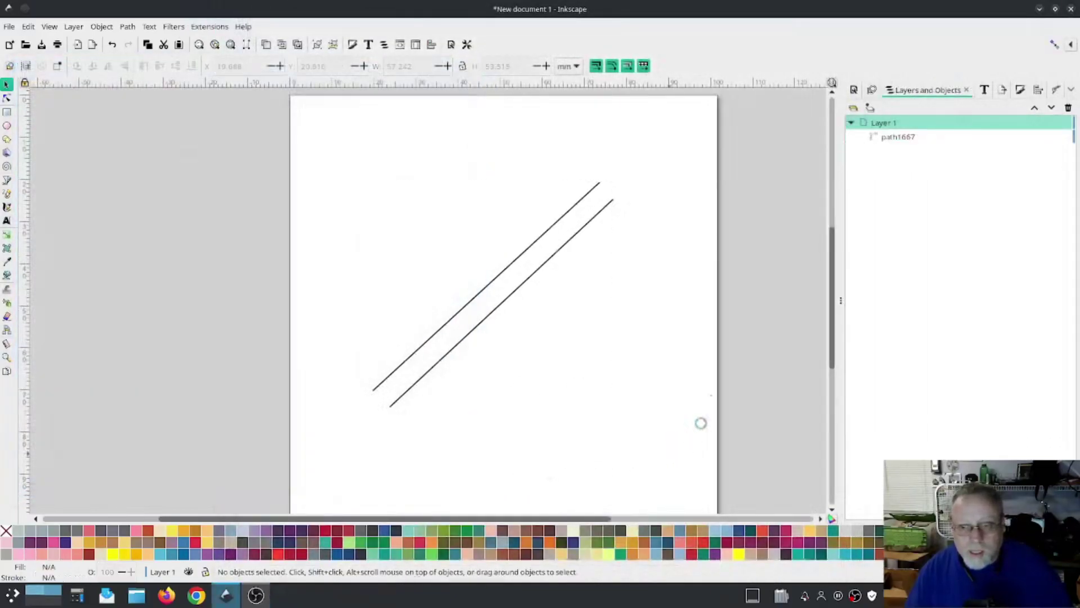
Rerun the Ink/Stitch simulation of the satin column at 512 stitches/sec and close the simulator.
left_click(209, 27)
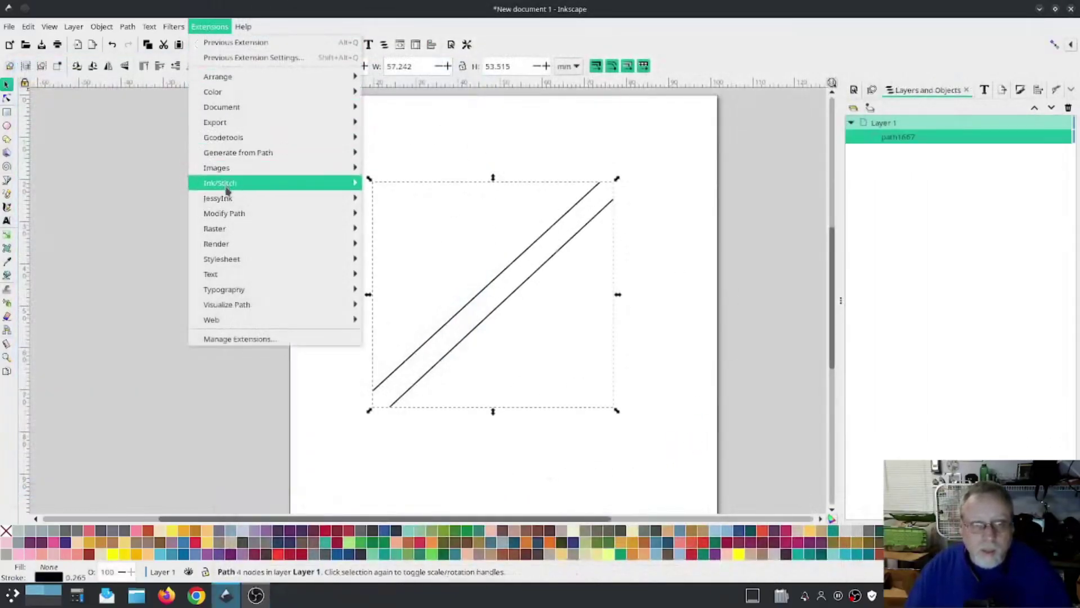
mouse_move(236, 182)
mouse_move(444, 380)
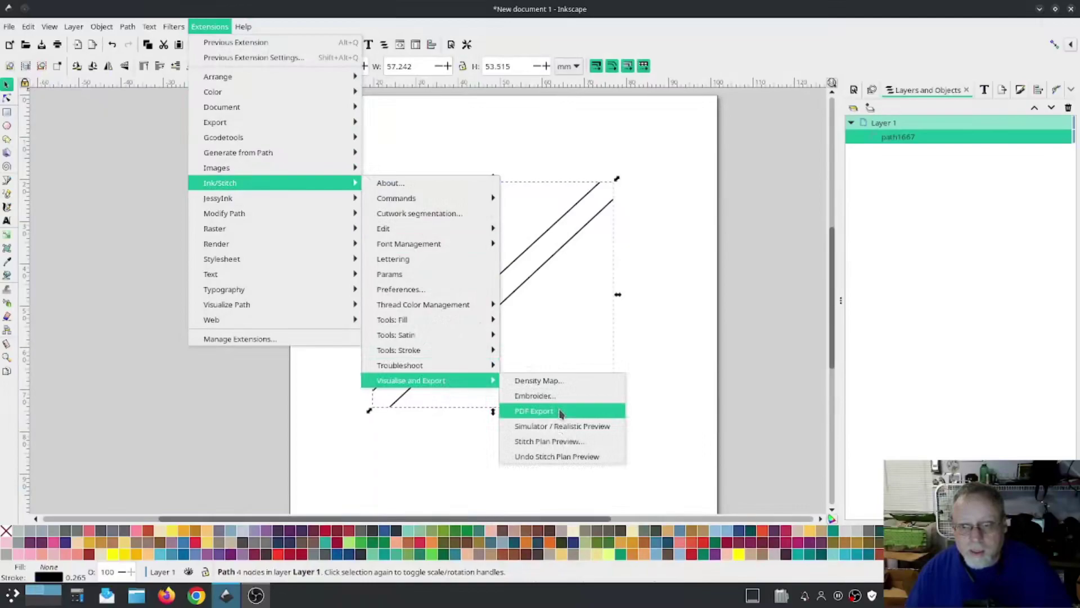
left_click(578, 426)
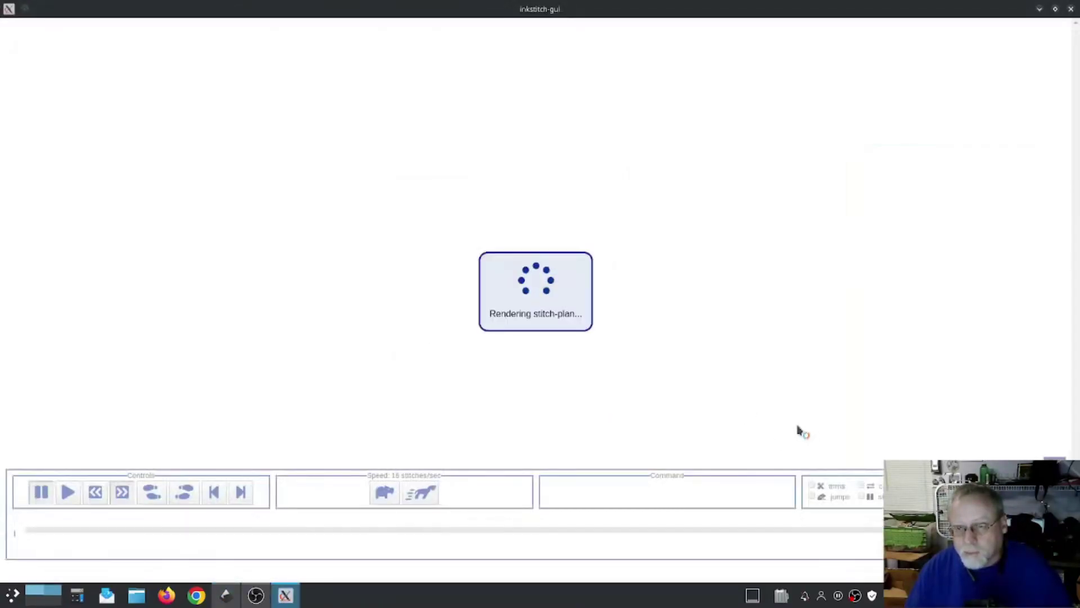
left_click(424, 493)
left_click(423, 493)
left_click(423, 494)
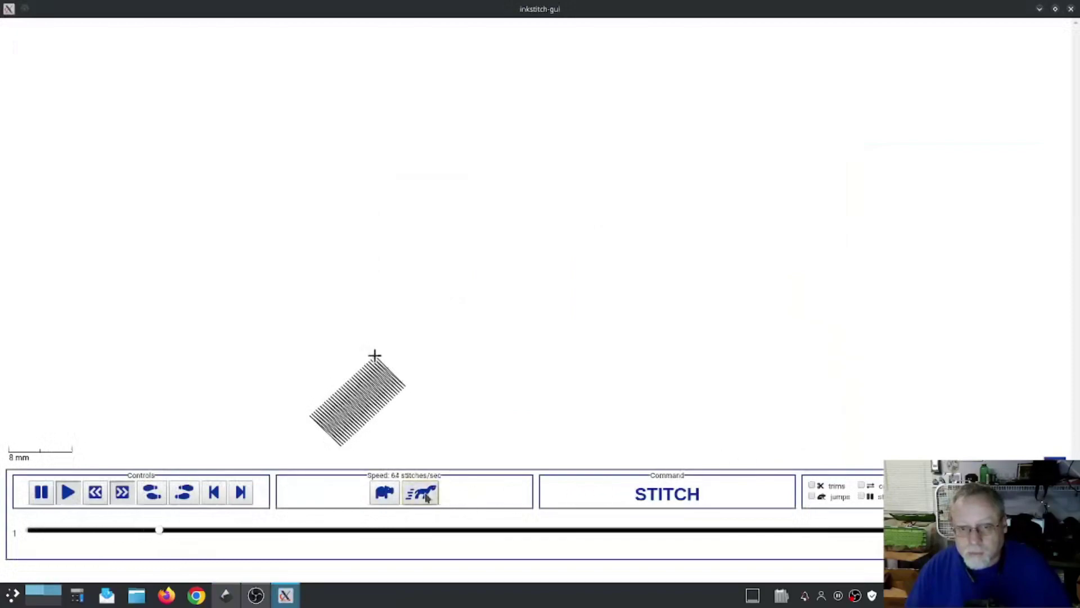
left_click(423, 493)
left_click(423, 493)
left_click(936, 496)
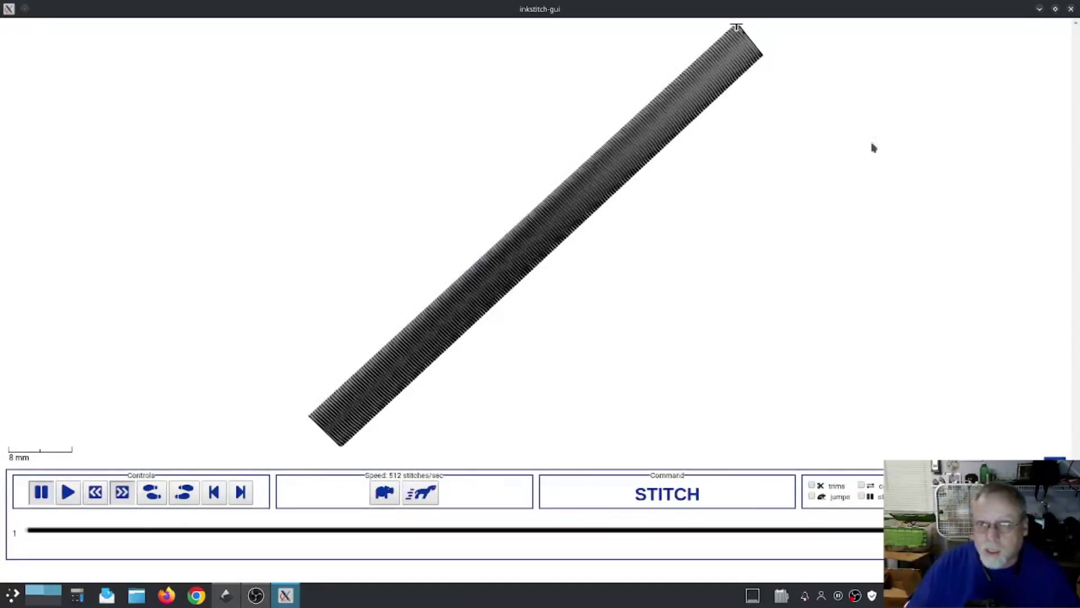
scroll(727, 45, "up", 3)
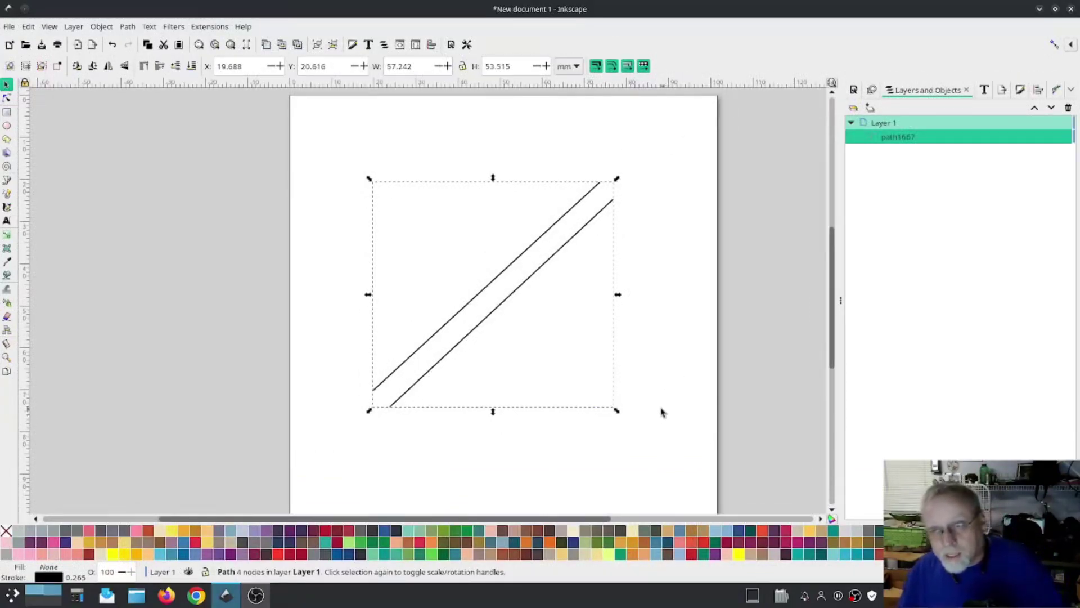
Draw six straight freehand branch lines on the diagonal column, three starting from each of its two rails.
left_click_drag(669, 440, 714, 442)
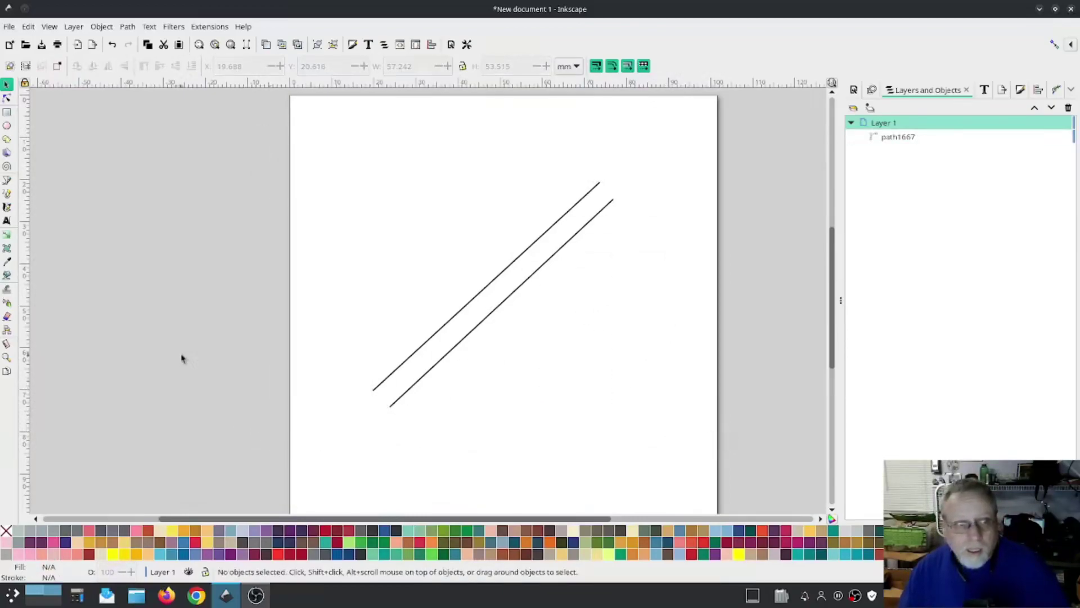
left_click(7, 192)
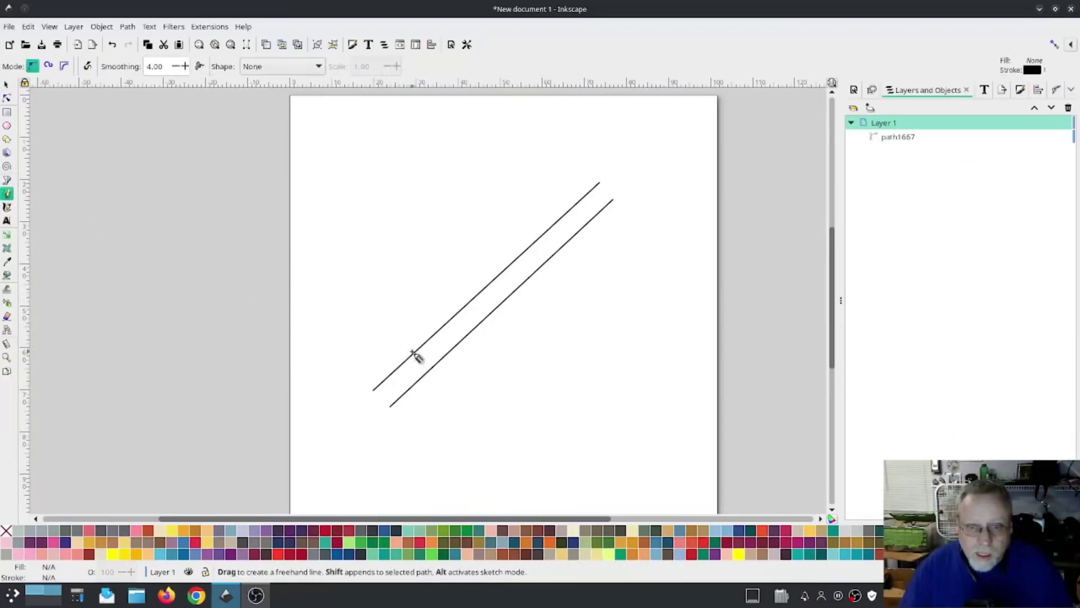
left_click_drag(413, 354, 420, 288)
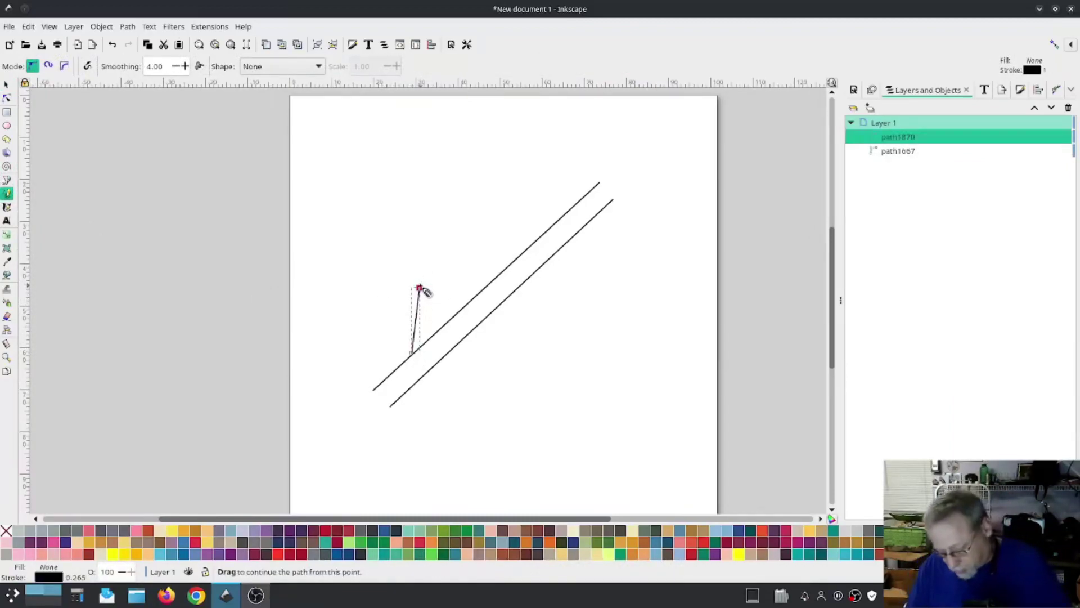
left_click_drag(497, 277, 499, 233)
left_click_drag(565, 212, 574, 174)
left_click_drag(426, 377, 510, 368)
left_click_drag(505, 298, 574, 291)
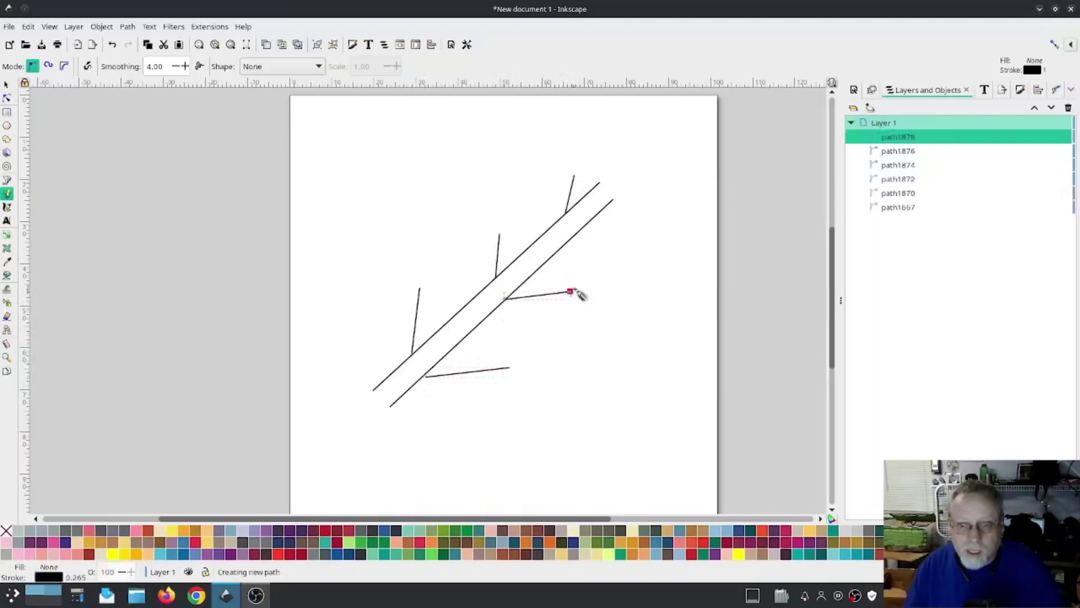
left_click_drag(581, 231, 622, 228)
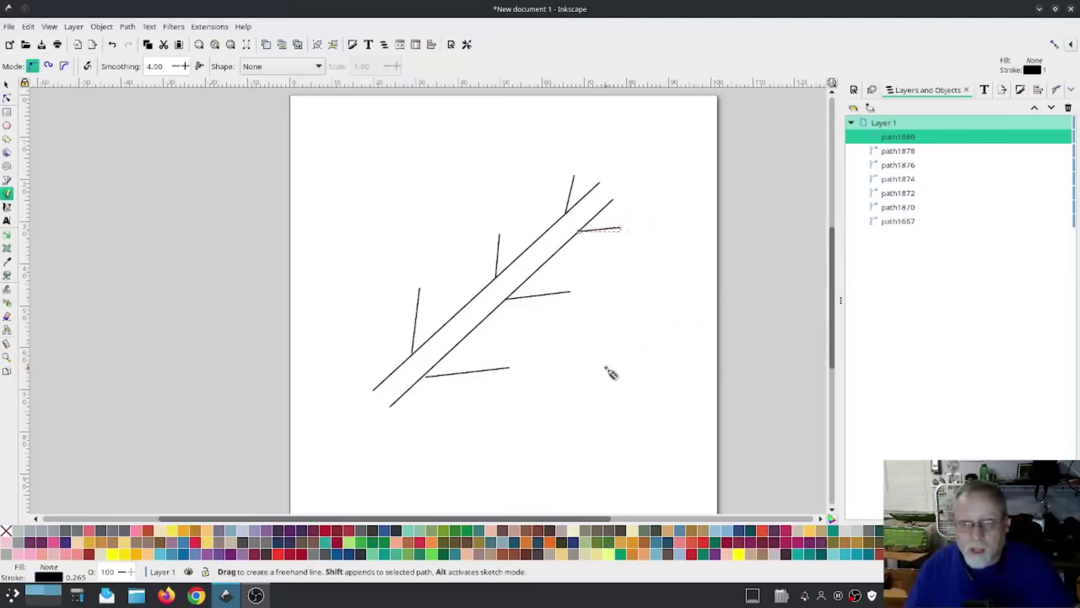
Rotate the column and all six branches together until the column stands vertical, then deselect them.
key("s")
left_click_drag(316, 145, 705, 482)
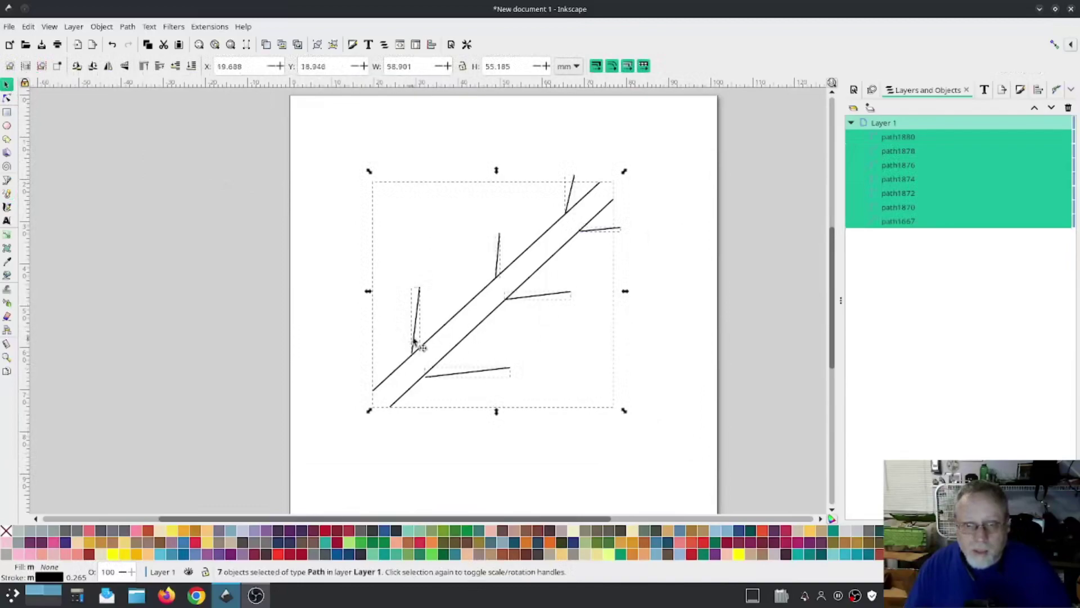
left_click_drag(369, 412, 493, 443)
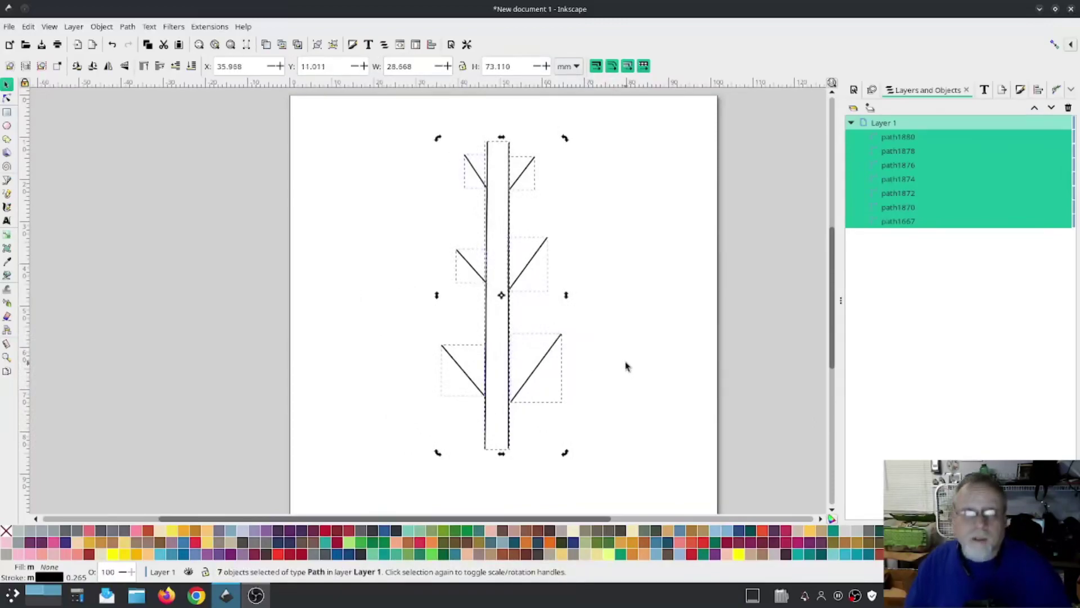
left_click(349, 351)
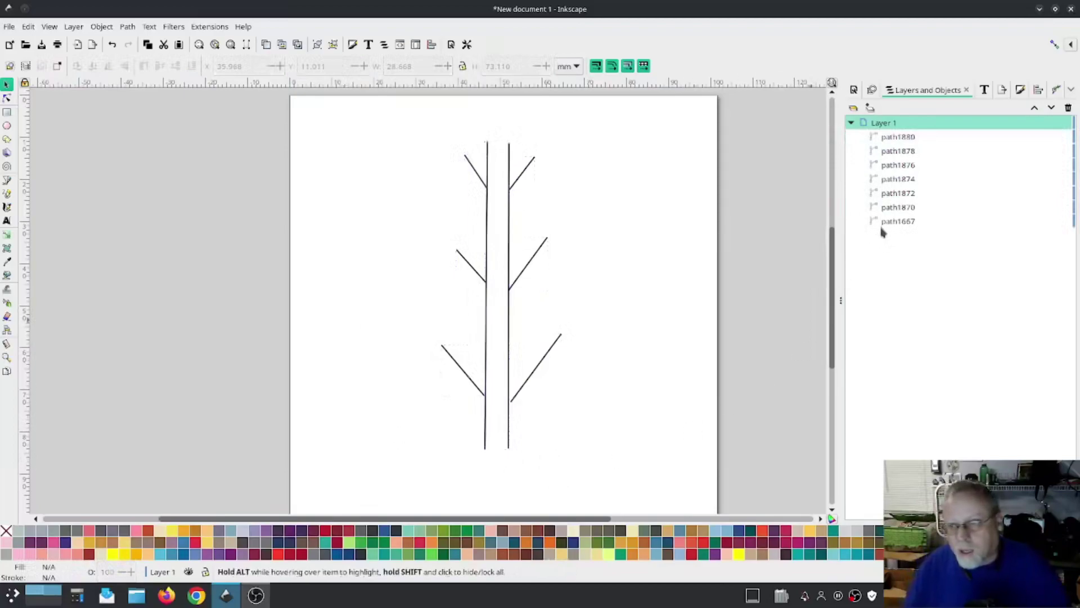
Set the stroke width of the six branch lines to 2 mm, leaving the trunk column out of the selection.
left_click(894, 210)
left_click(923, 137, "shift")
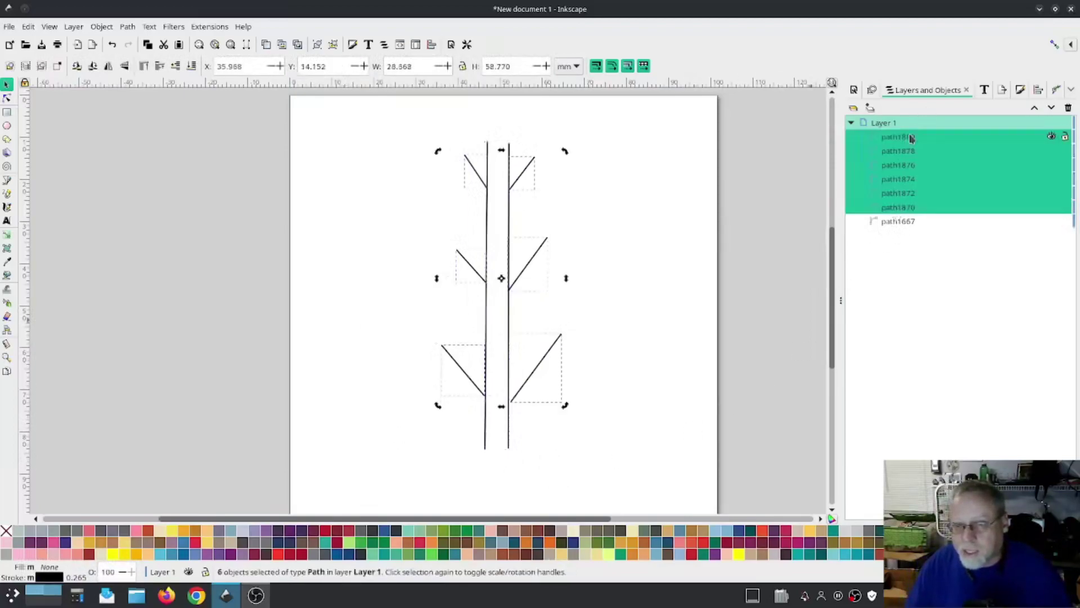
left_click(1020, 90)
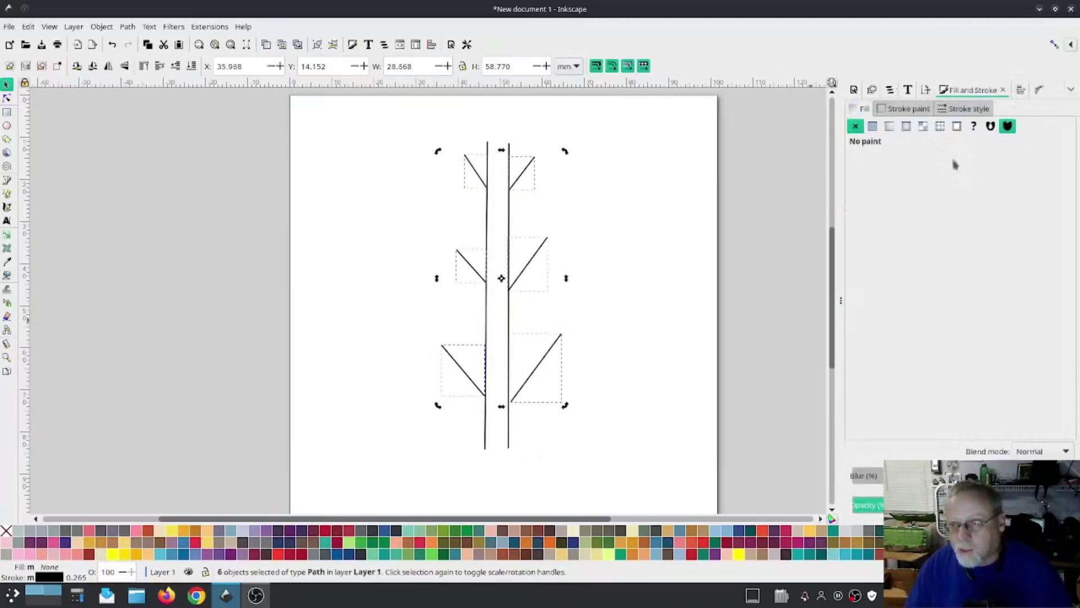
left_click(911, 110)
left_click(955, 110)
left_click_drag(913, 130, 865, 130)
type("2")
key("Return")
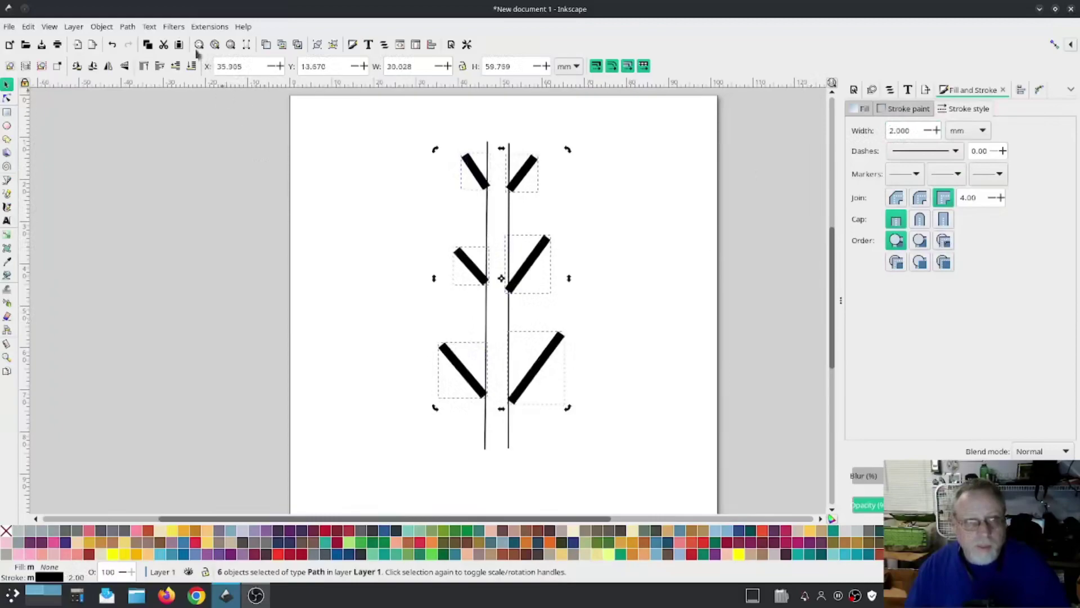
Convert the six branch lines to satin columns with Ink/Stitch and show the layer's object list.
left_click(210, 27)
mouse_move(234, 185)
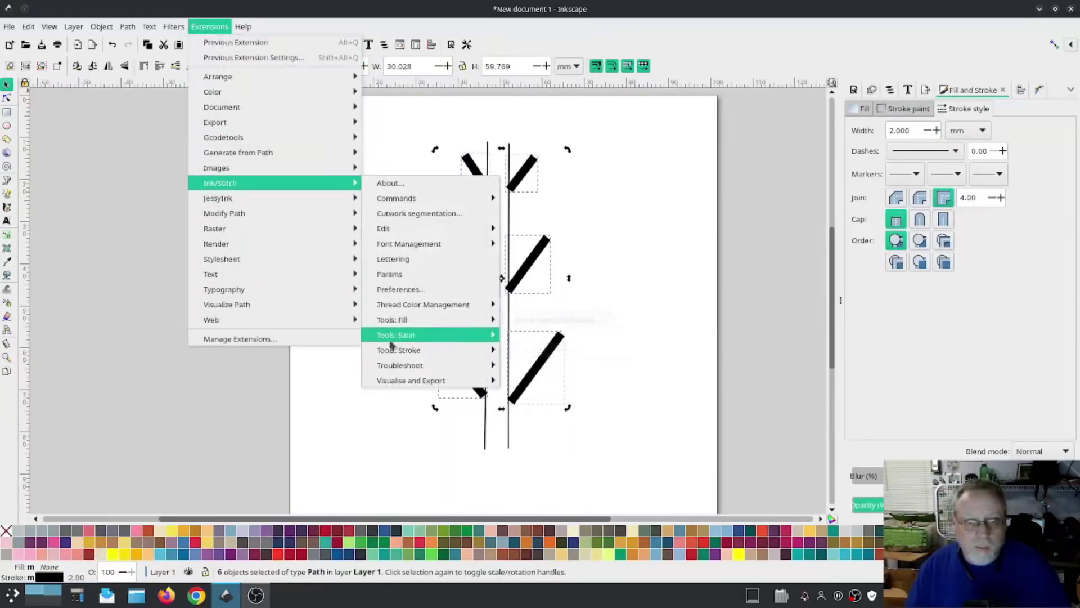
mouse_move(394, 337)
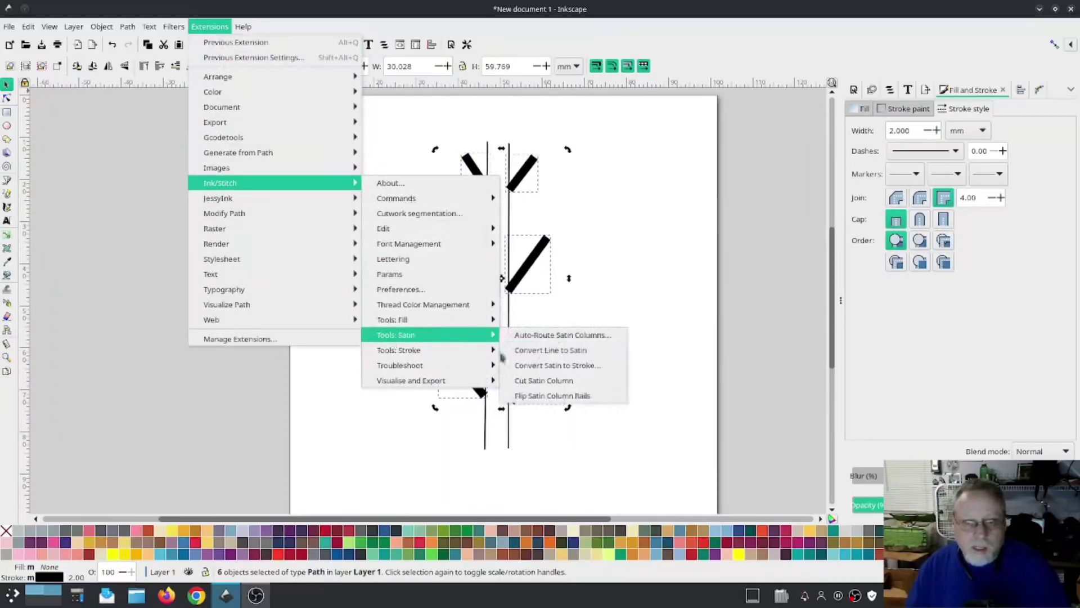
left_click(565, 354)
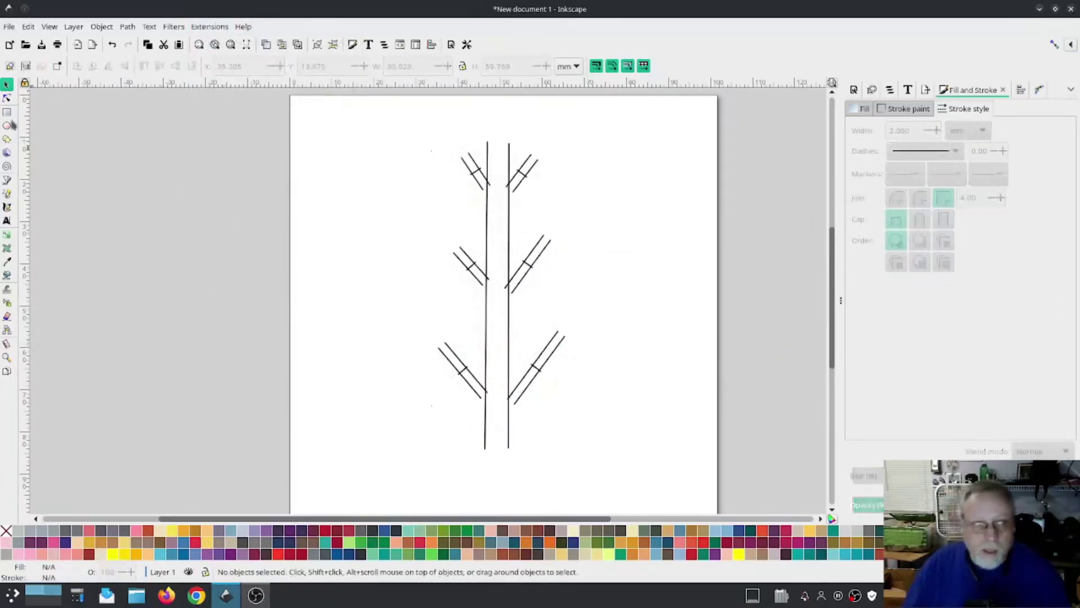
left_click(890, 91)
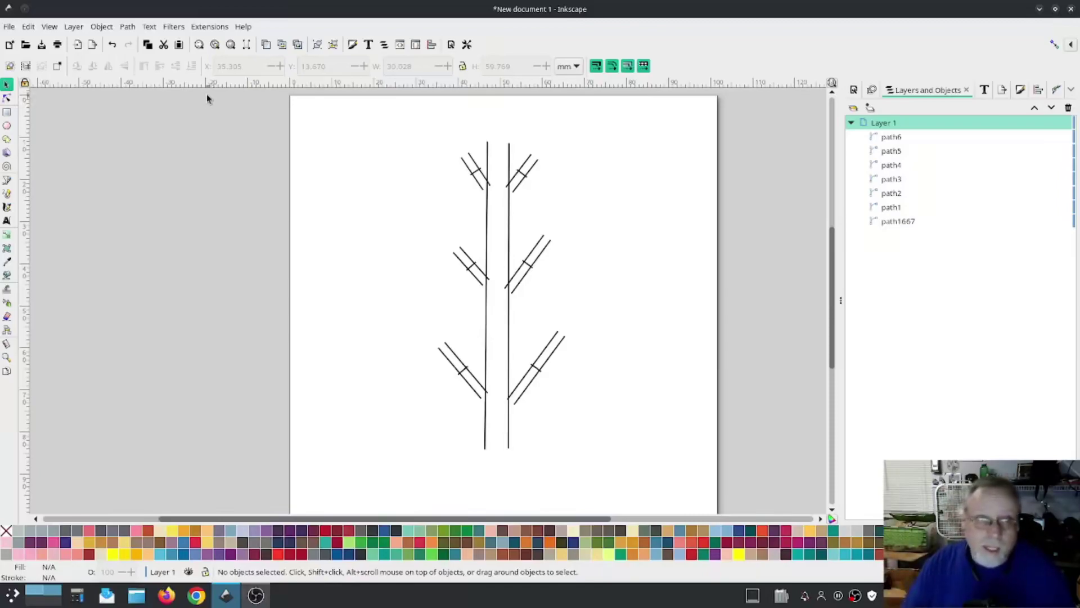
Simulate the stitching of the trunk and all branches in Ink/Stitch at 512 stitches/sec, then close the simulator.
left_click_drag(597, 474, 398, 109)
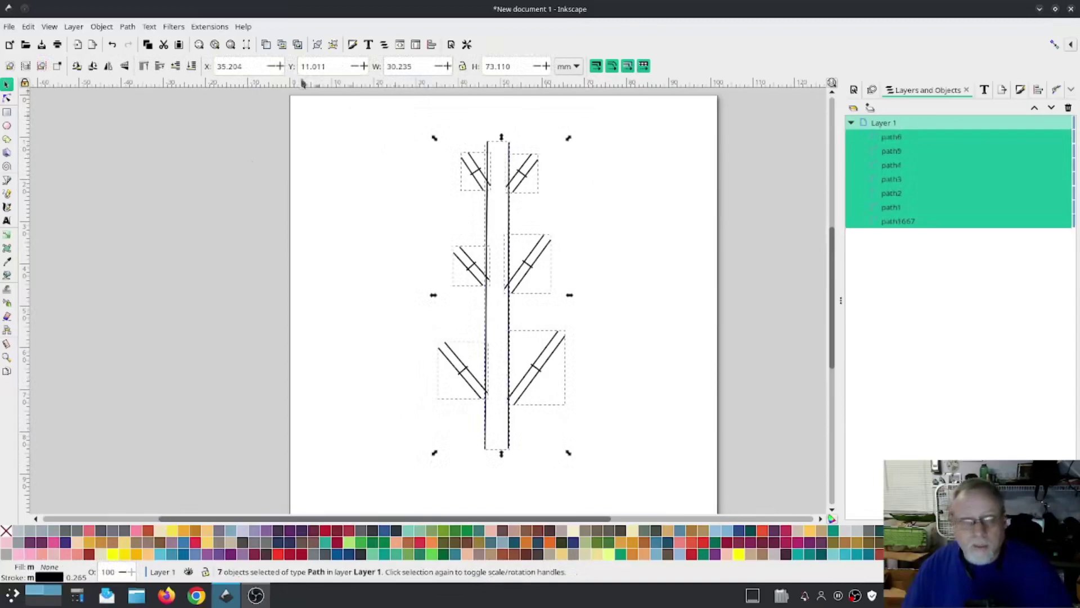
left_click(197, 26)
mouse_move(226, 202)
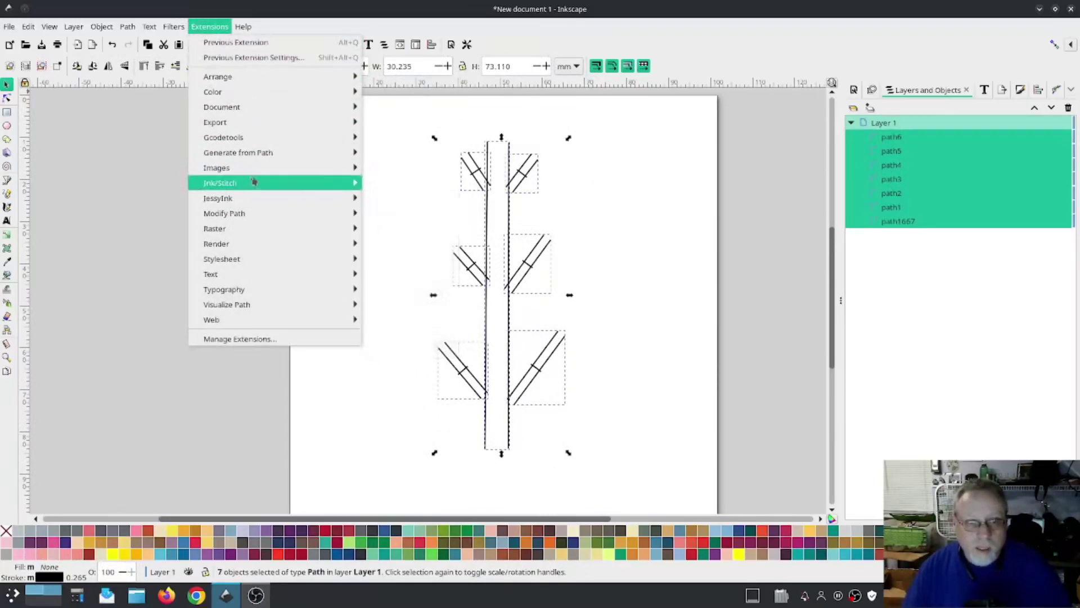
mouse_move(231, 183)
mouse_move(433, 305)
left_click(740, 292)
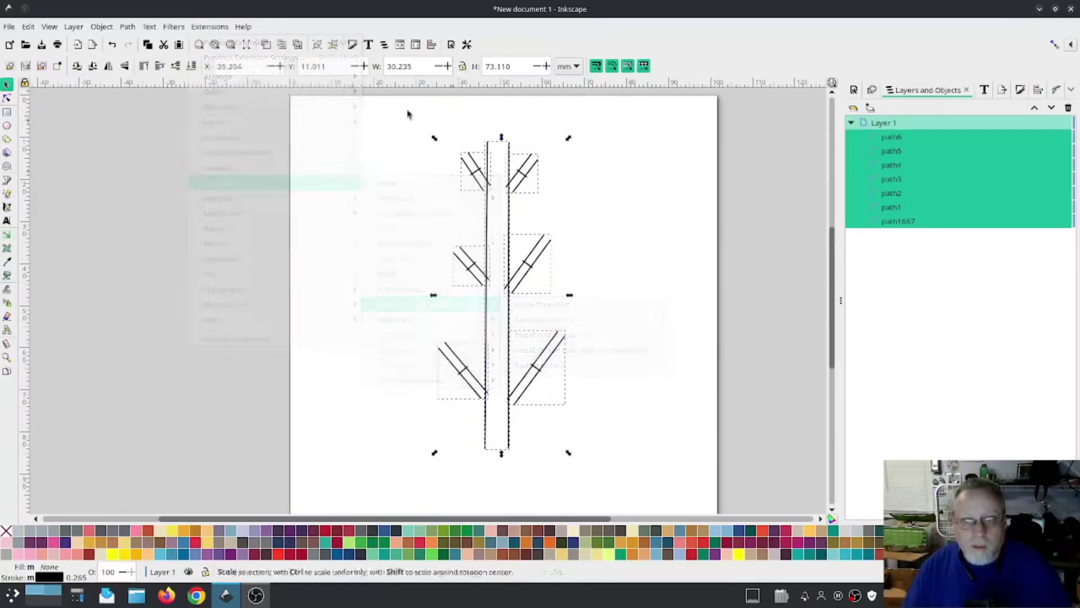
left_click(209, 27)
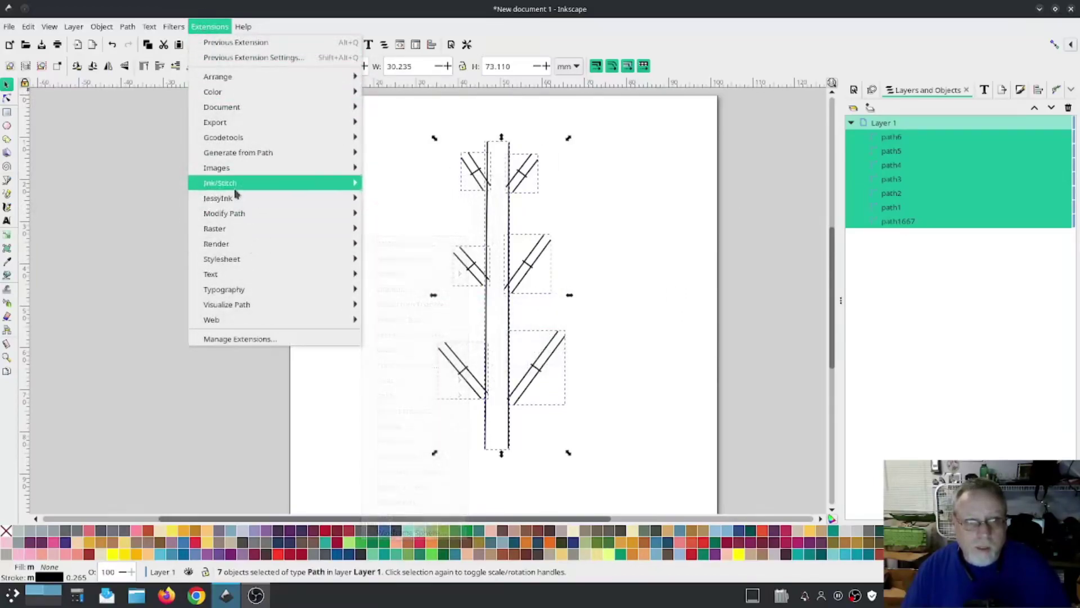
mouse_move(237, 183)
mouse_move(427, 381)
left_click(588, 414)
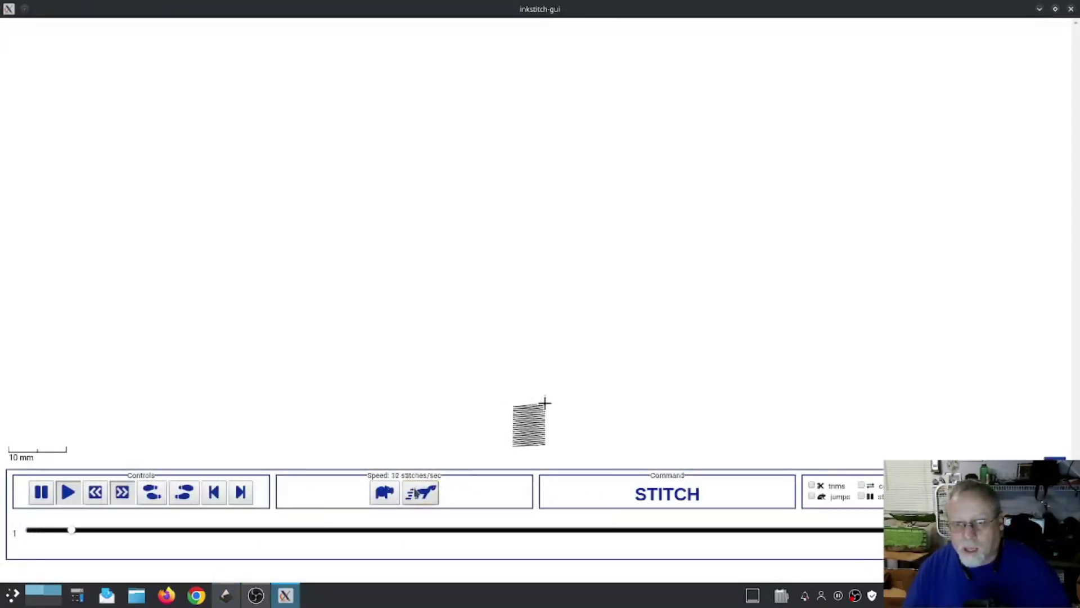
left_click(420, 493)
left_click(420, 493)
left_click(421, 493)
left_click(420, 493)
left_click(421, 493)
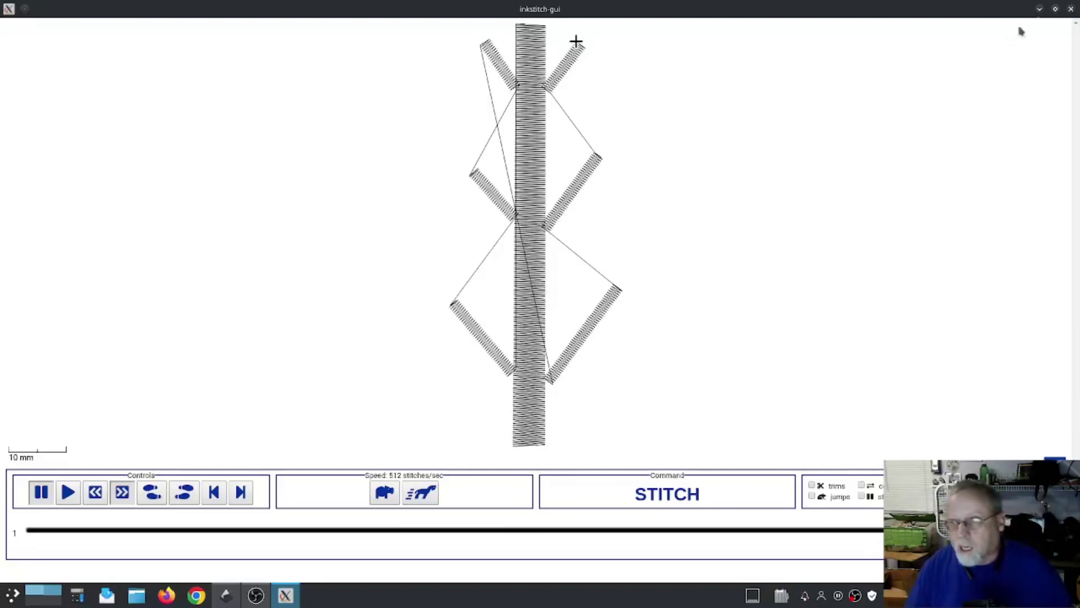
left_click(1071, 9)
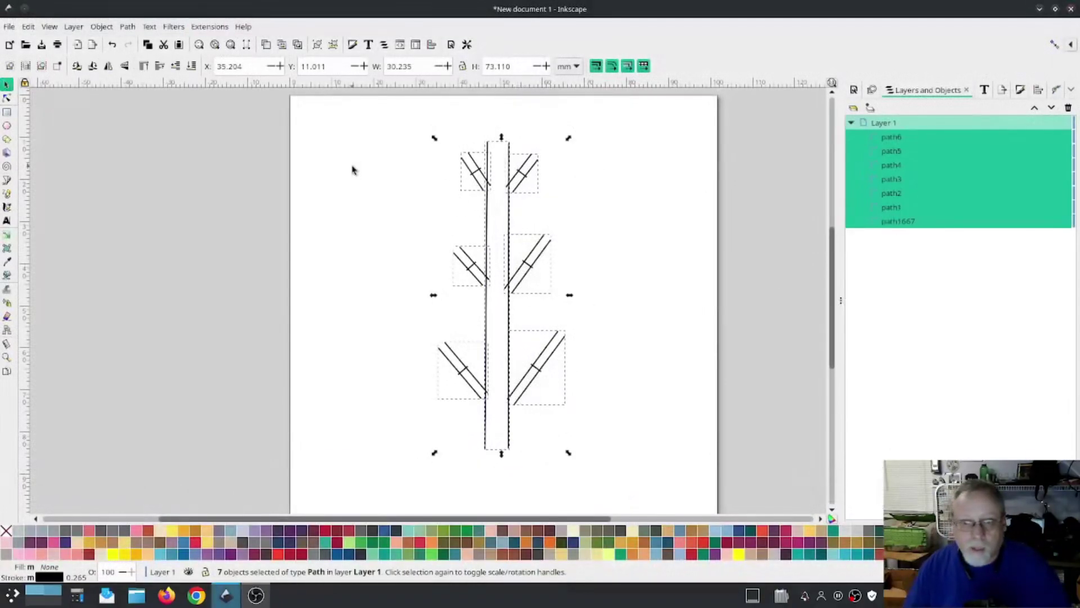
Auto-route the trunk and branch satin columns without trimming jump stitches or preserving column order, then close the dialog and the stitch simulator.
left_click(201, 28)
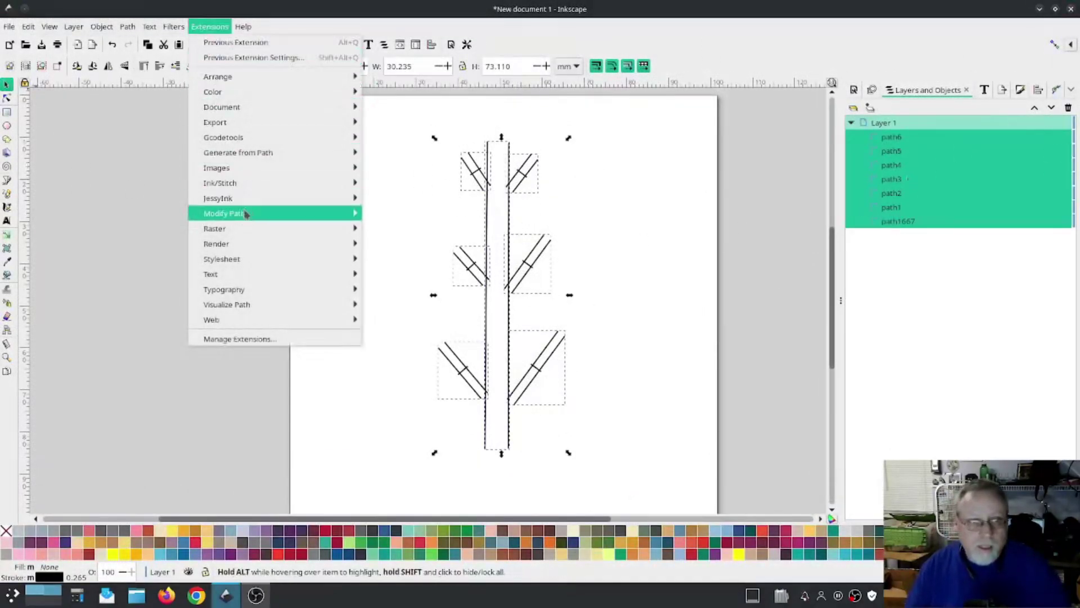
mouse_move(243, 187)
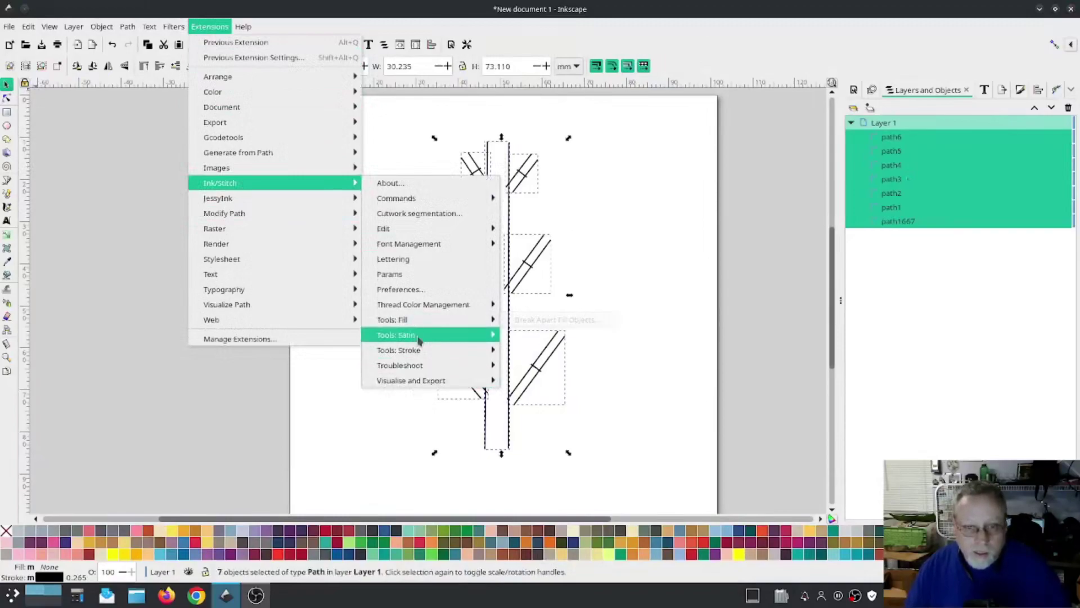
mouse_move(416, 336)
left_click(579, 338)
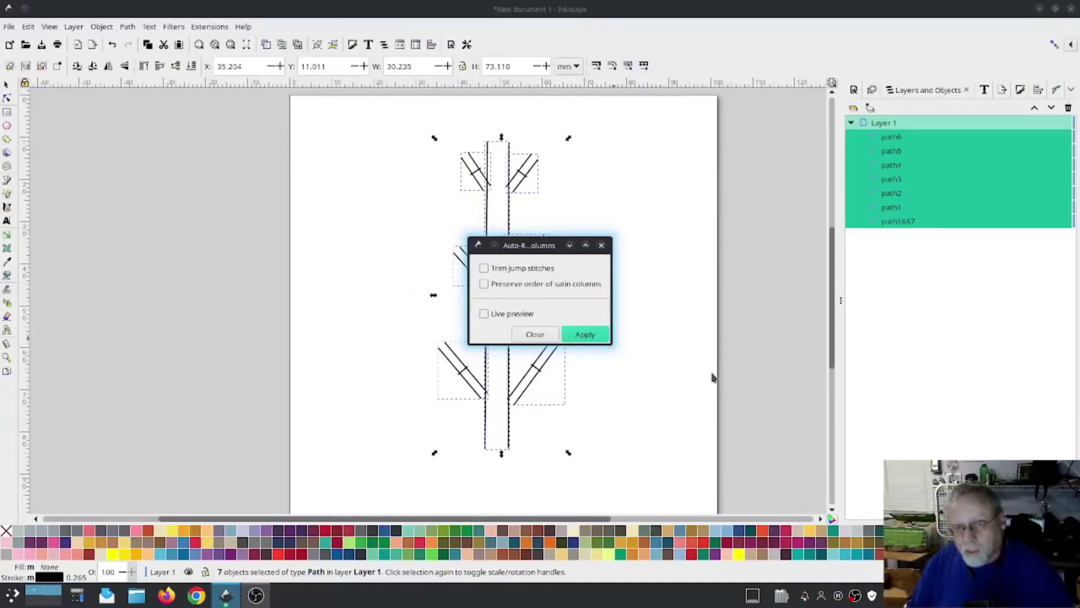
key("Return")
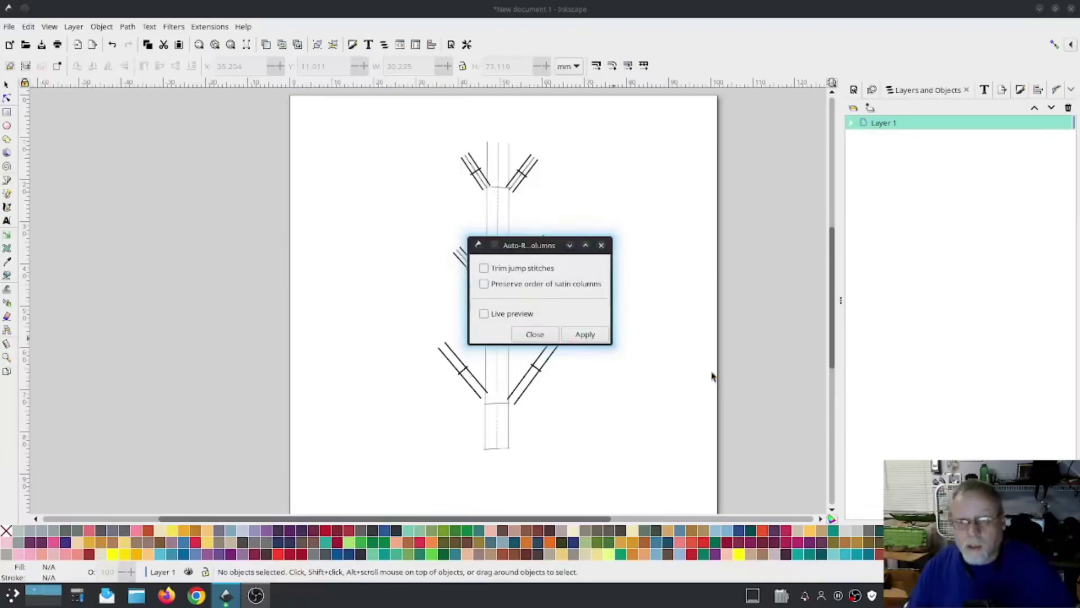
left_click(551, 336)
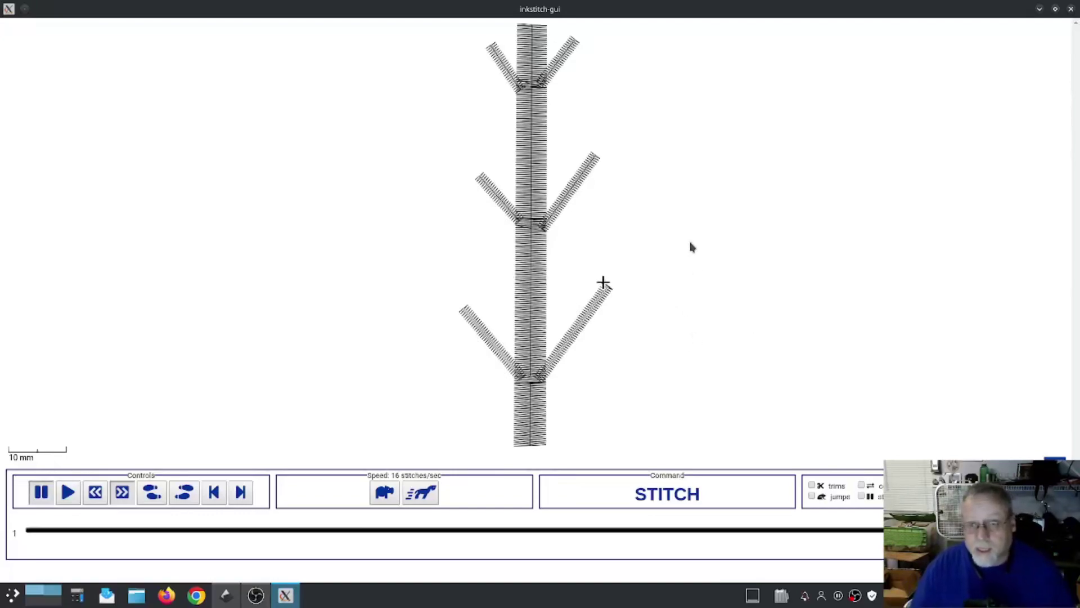
left_click(1071, 10)
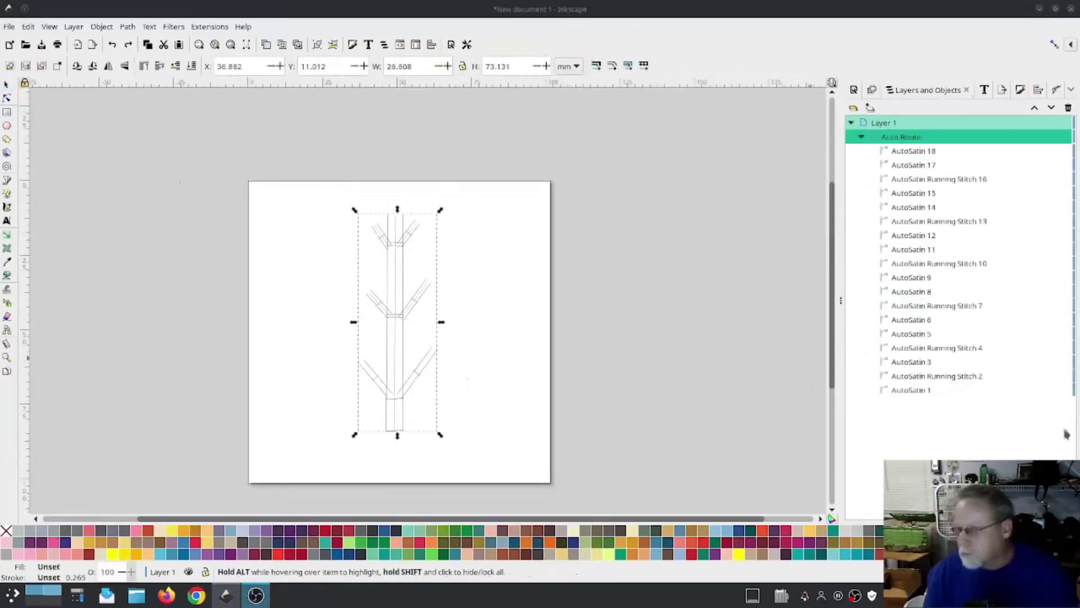
Set the pull compensation of the auto-routed satin columns to 0.2 mm in the Ink/Stitch params, apply it and deselect the group.
left_click(205, 26)
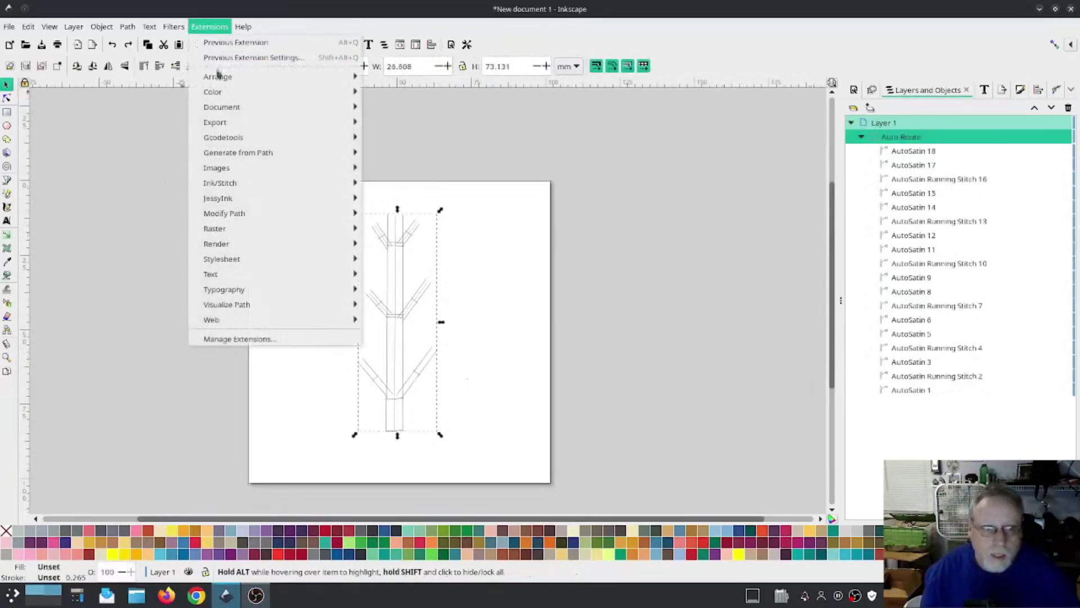
mouse_move(252, 183)
left_click(436, 264)
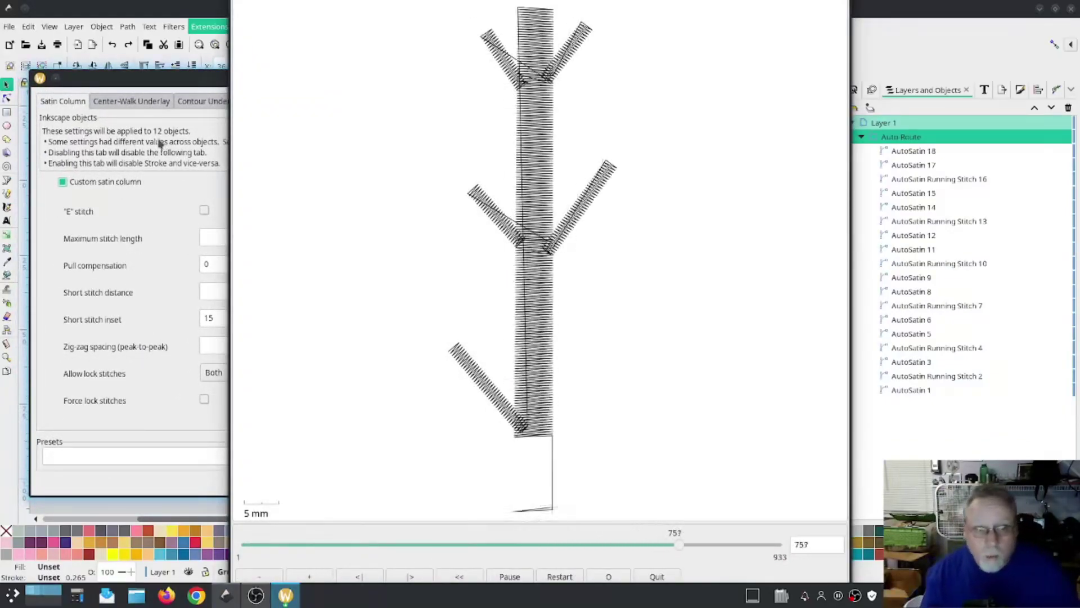
left_click(163, 226)
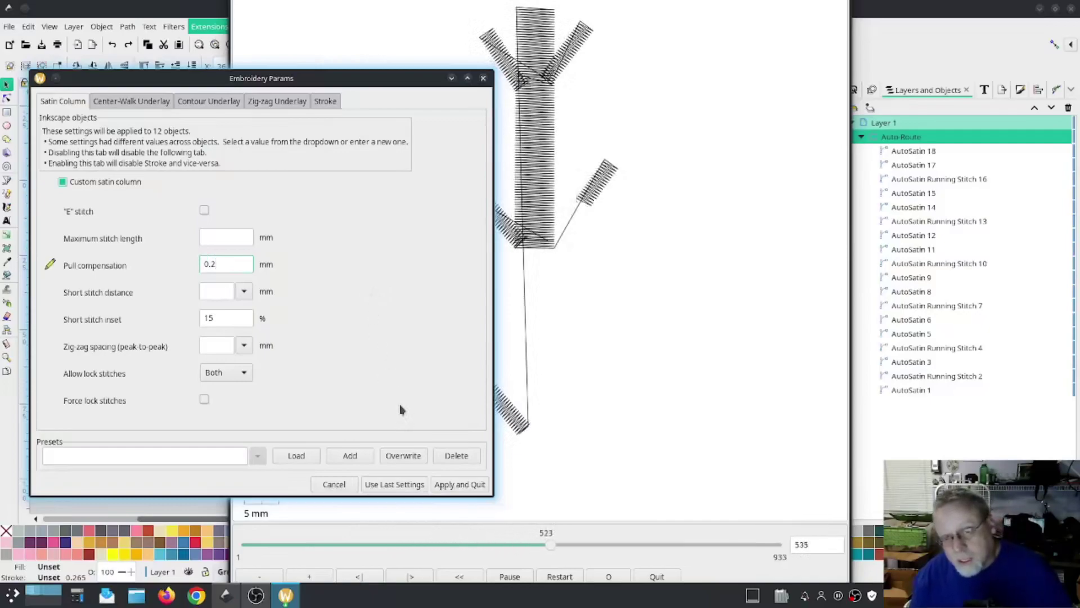
left_click(458, 484)
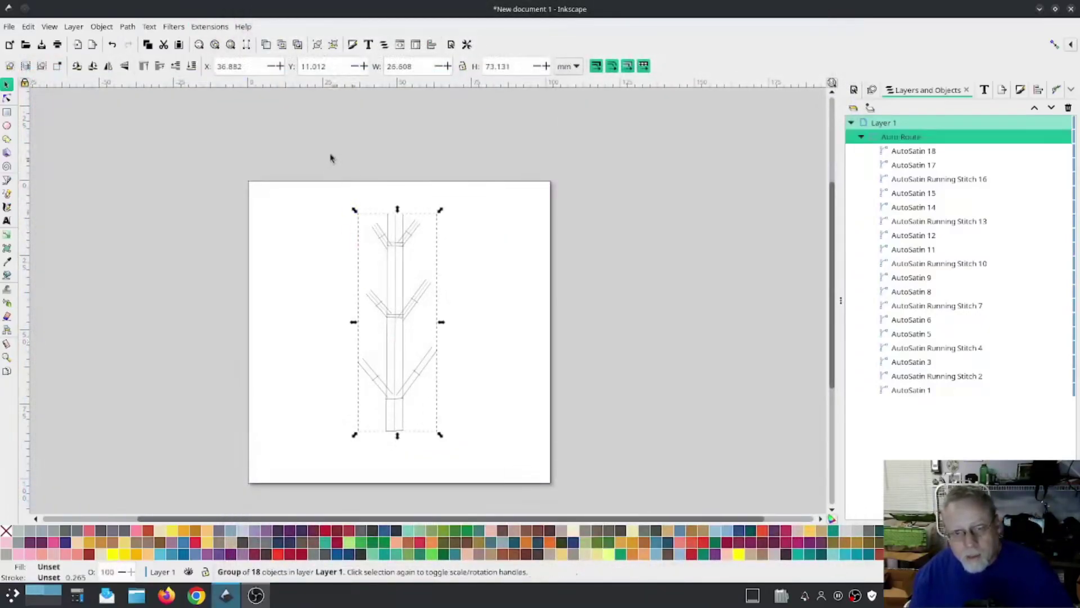
left_click(628, 310)
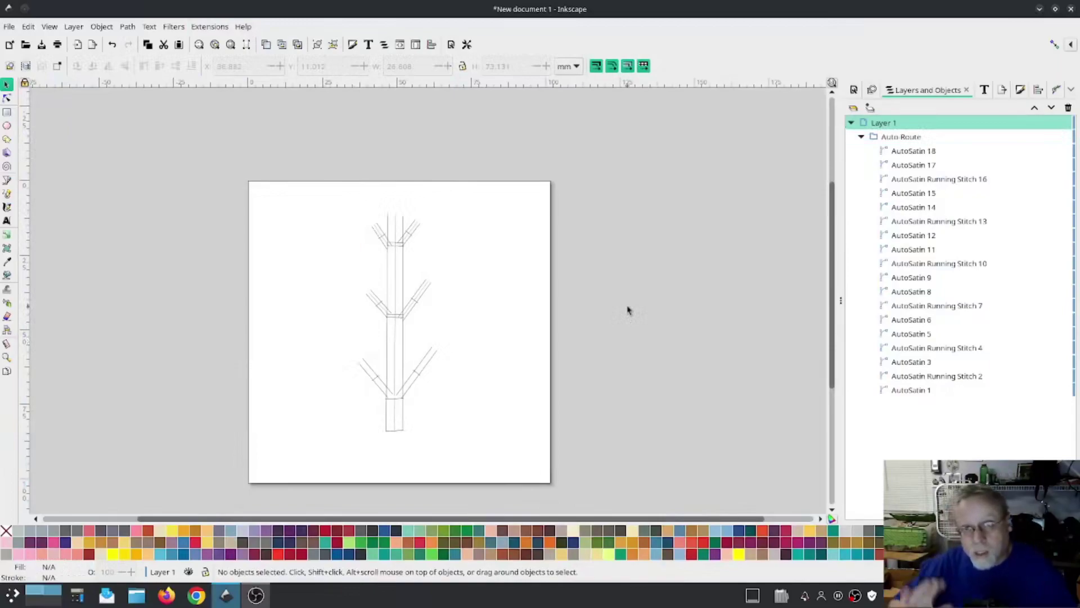